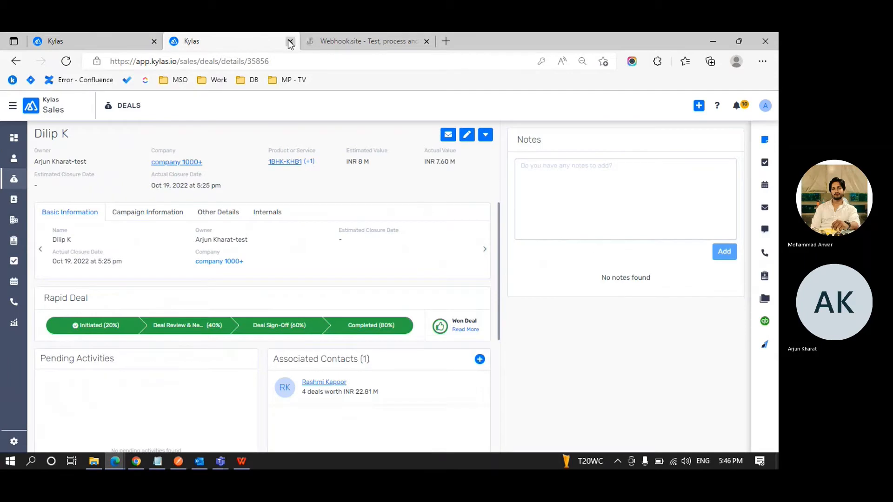
# Close the deal tab and open lead Ritika Test with its Call Logs panel showing.
pyautogui.click(290, 41)
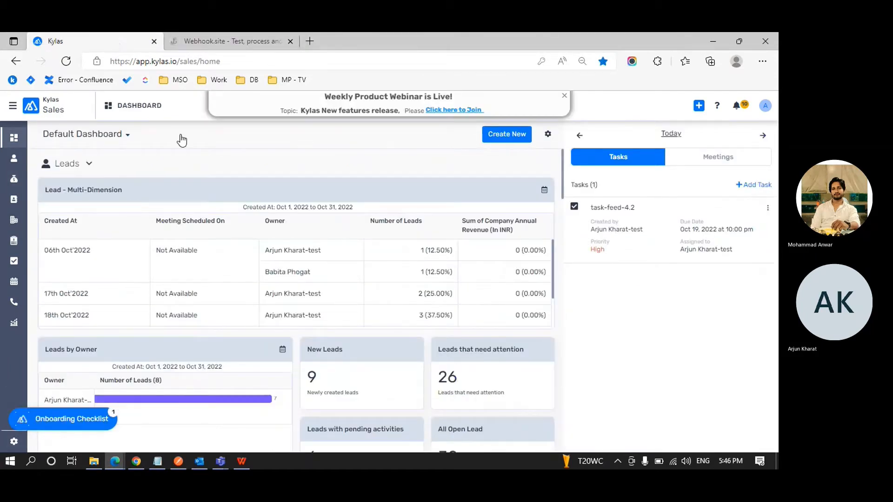
pyautogui.click(564, 98)
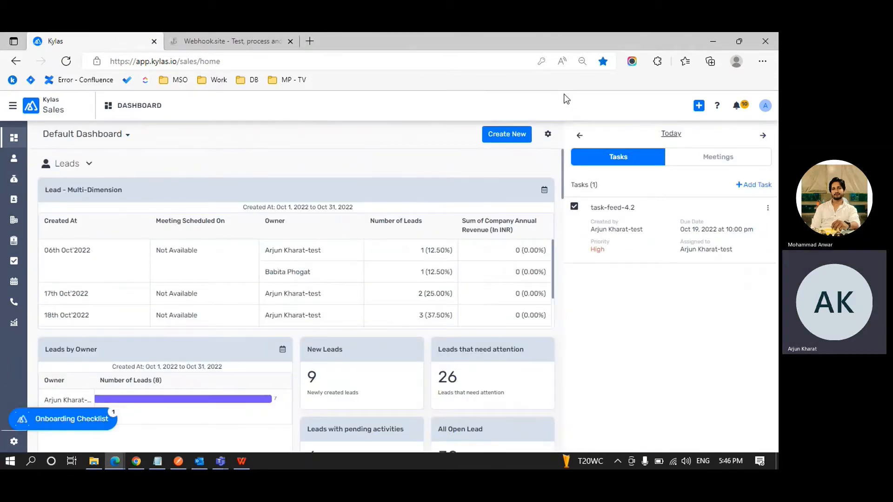
pyautogui.click(14, 159)
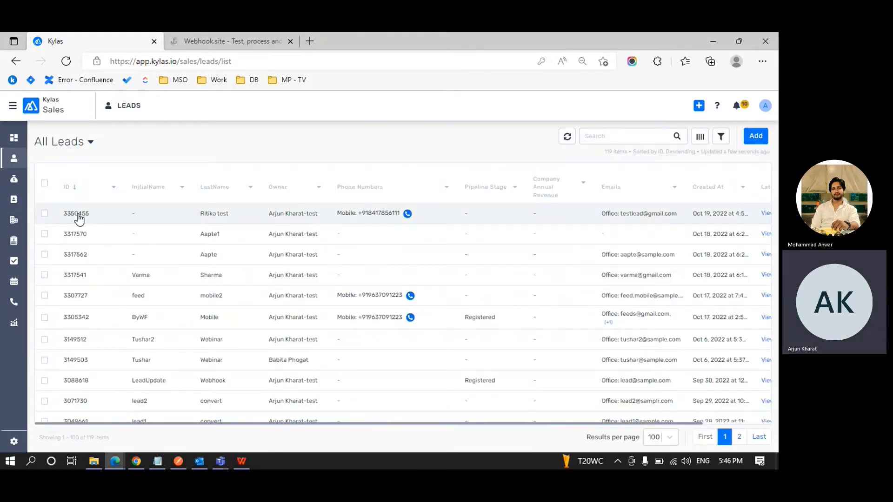
pyautogui.click(79, 215)
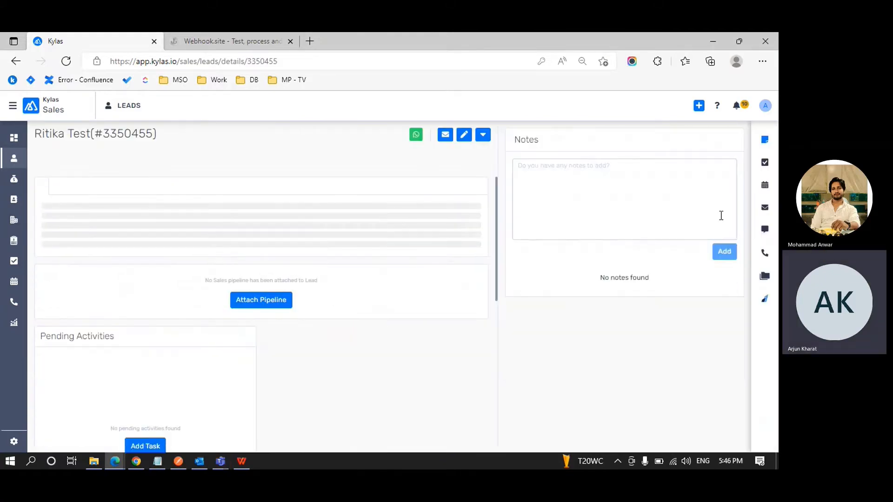
pyautogui.click(760, 256)
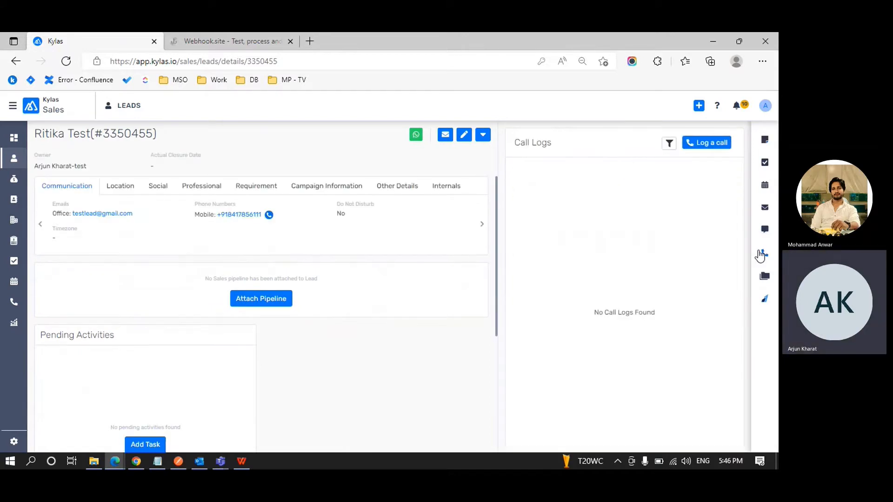
# Log an outgoing 'I called the lead' call, outcome Connected, lasting 158 seconds.
pyautogui.click(716, 145)
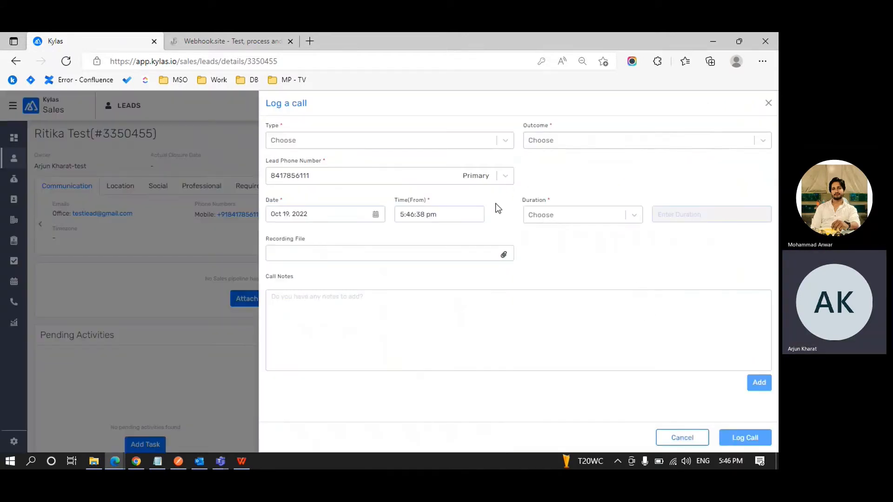
pyautogui.click(330, 141)
pyautogui.click(318, 168)
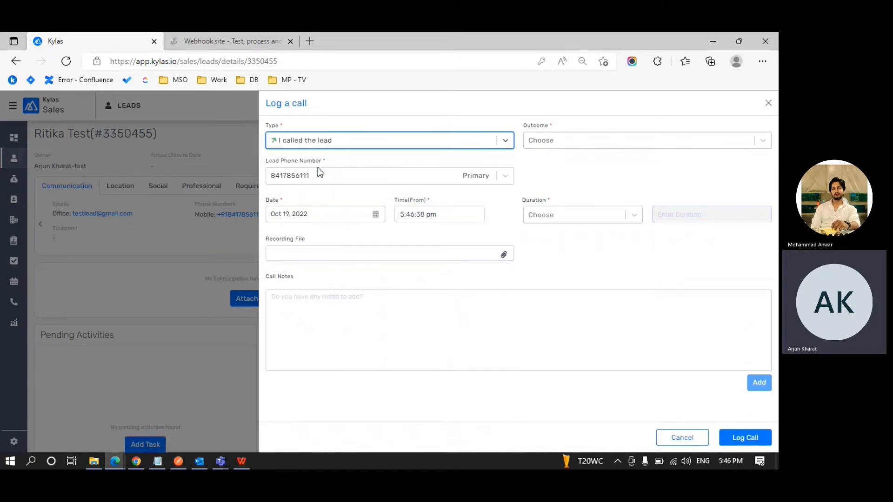
pyautogui.click(581, 140)
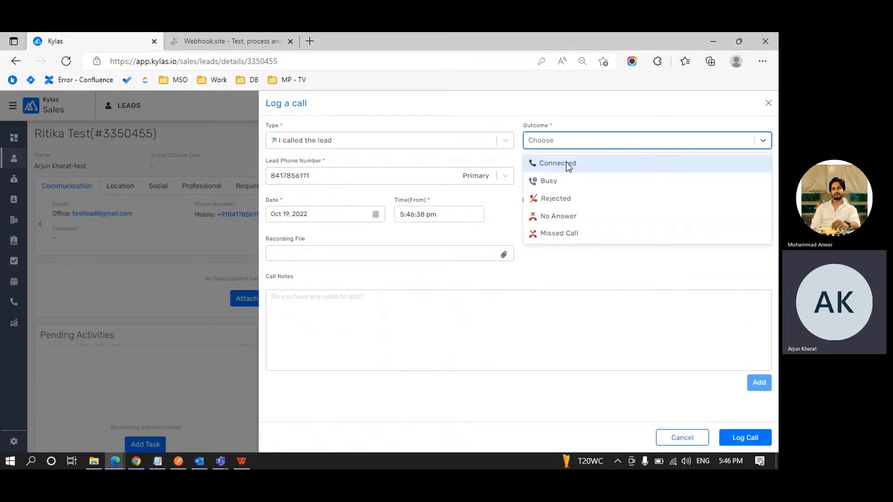
pyautogui.click(565, 163)
pyautogui.click(561, 216)
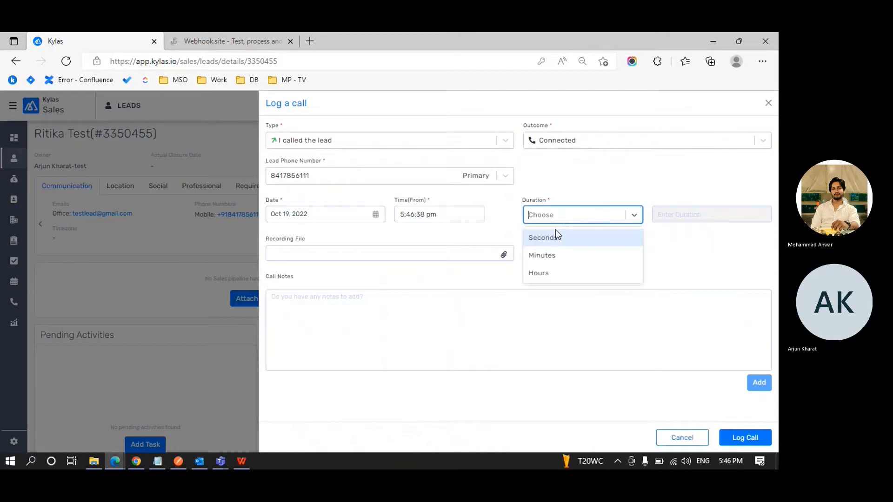
pyautogui.click(551, 236)
pyautogui.click(687, 216)
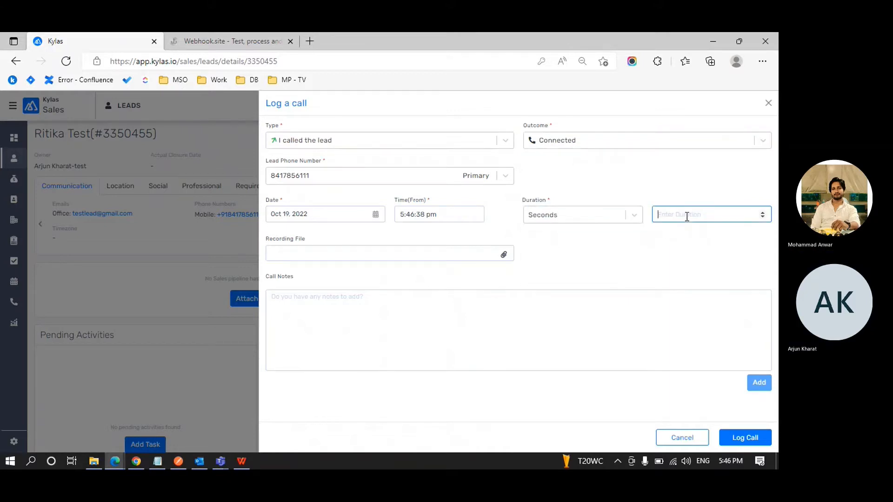
pyautogui.write('1010')
pyautogui.press('BackSpace')
pyautogui.press('BackSpace')
pyautogui.press('BackSpace')
pyautogui.write('58')
pyautogui.click(743, 437)
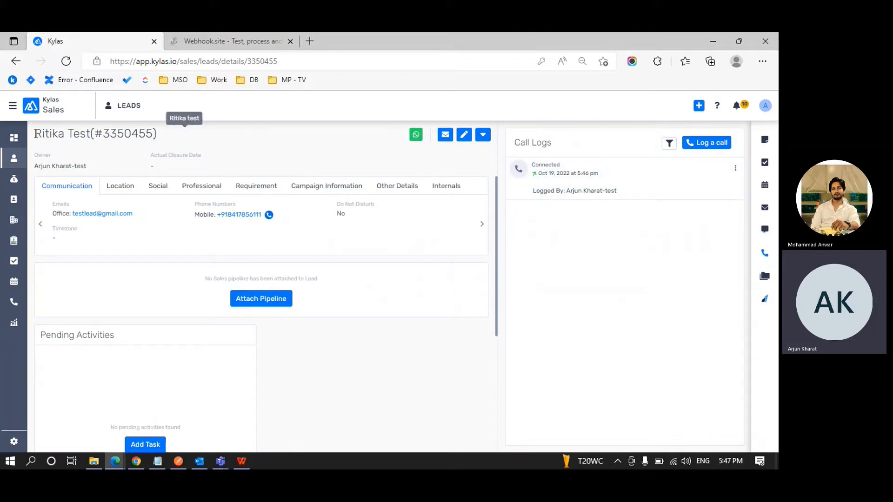
pyautogui.moveTo(35, 134); pyautogui.dragTo(164, 135)
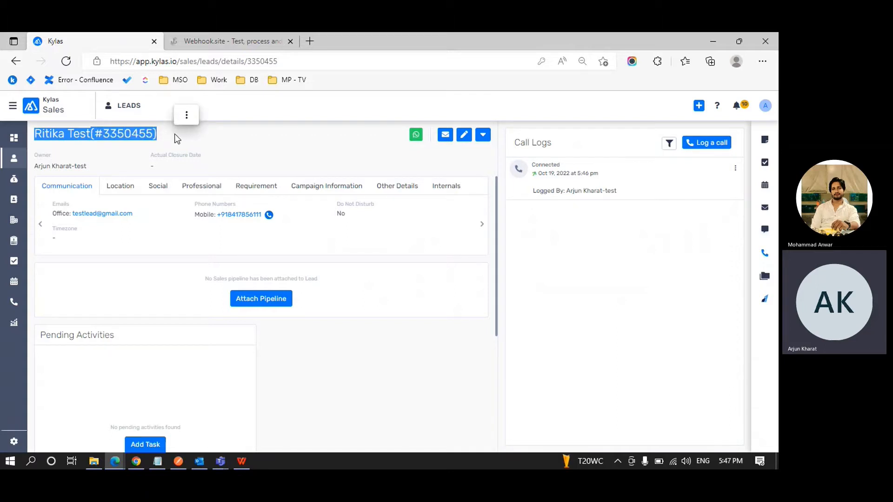
pyautogui.click(767, 110)
pyautogui.click(730, 140)
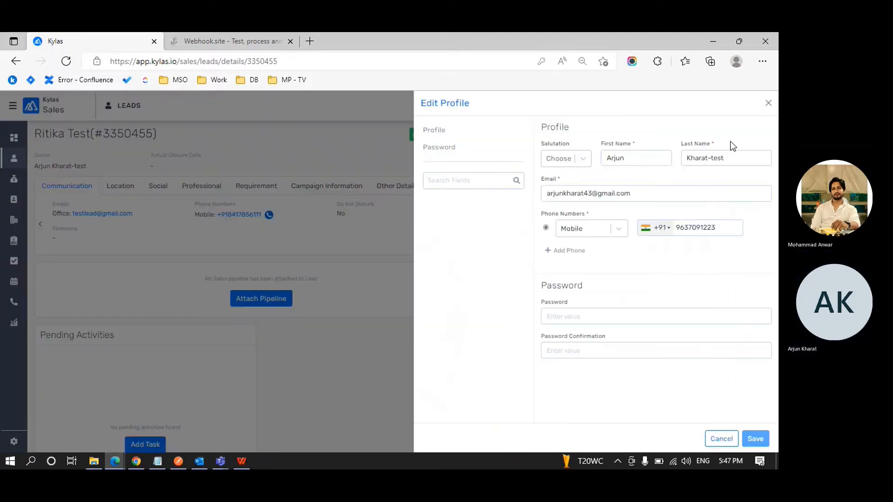
pyautogui.click(768, 104)
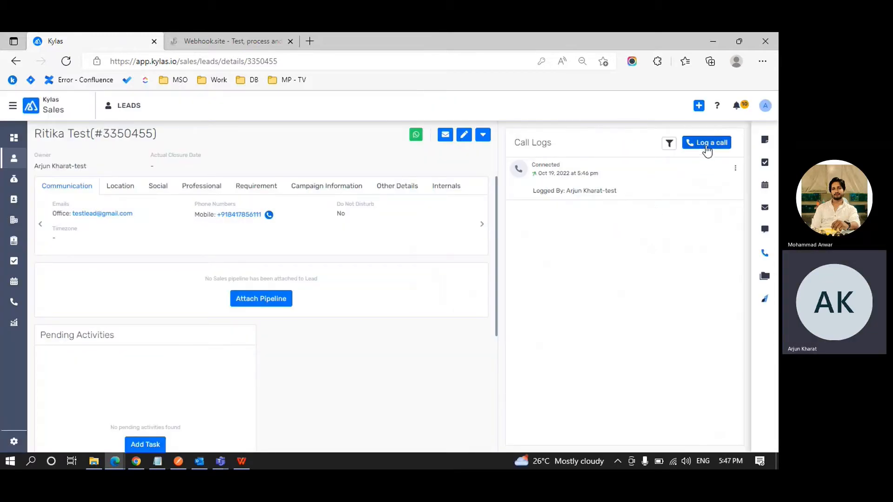
pyautogui.click(705, 144)
pyautogui.click(603, 144)
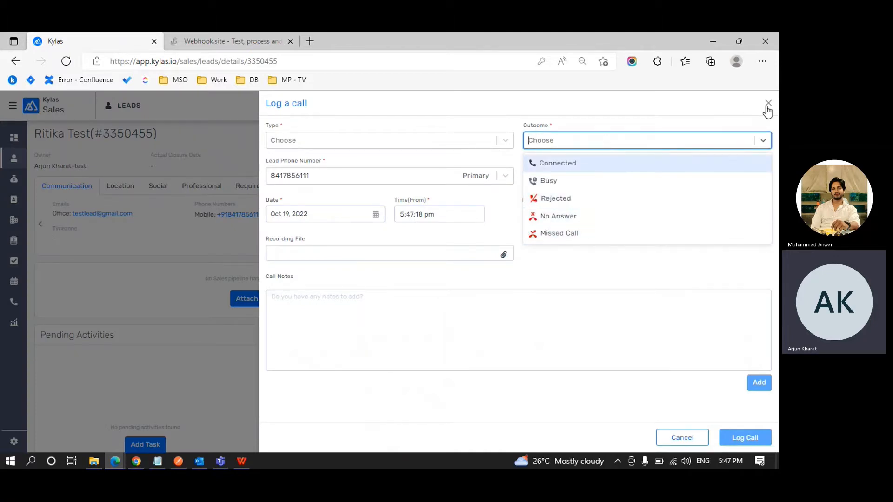
pyautogui.click(768, 103)
pyautogui.click(768, 103)
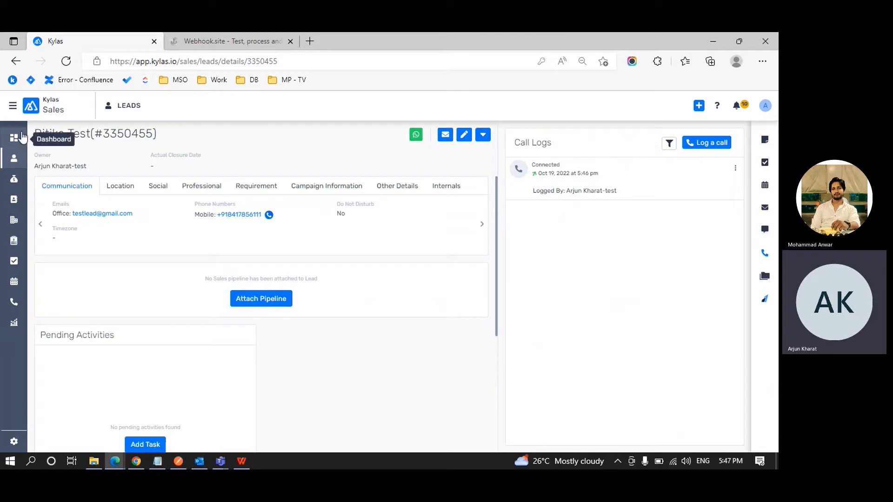
# Open All Call Logs and duplicate the Kylas browser tab.
pyautogui.click(20, 303)
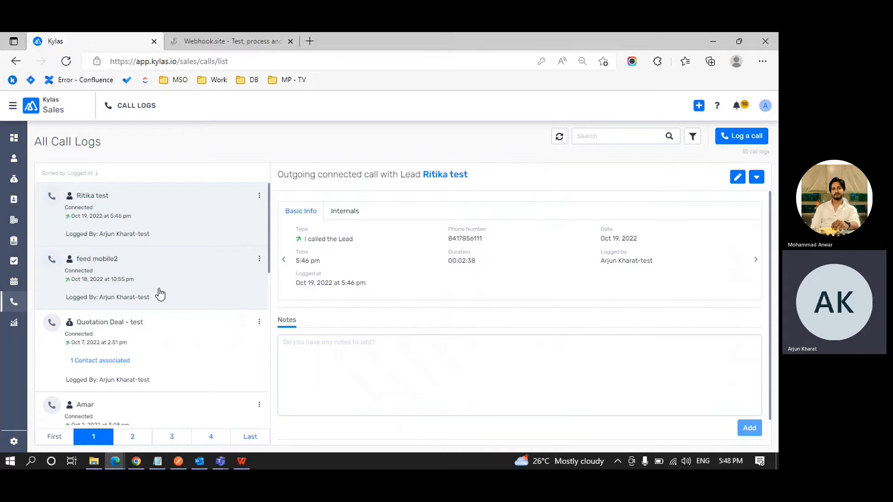
pyautogui.rightClick(99, 40)
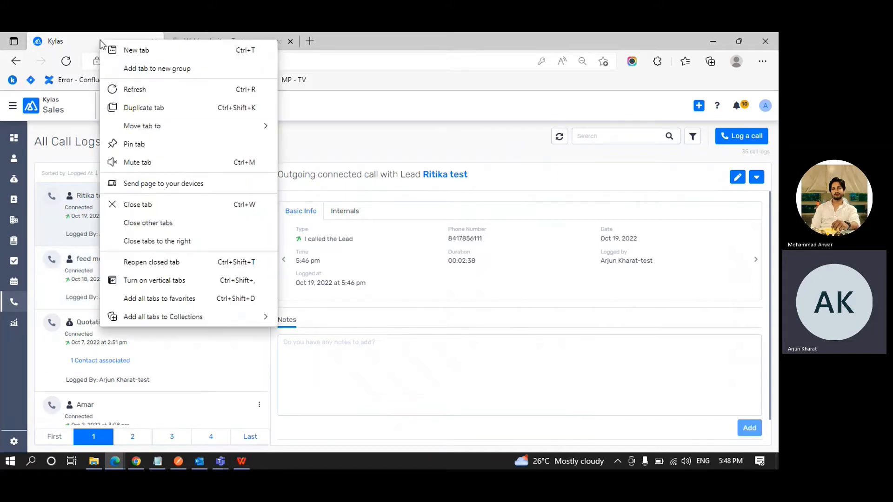
pyautogui.click(136, 102)
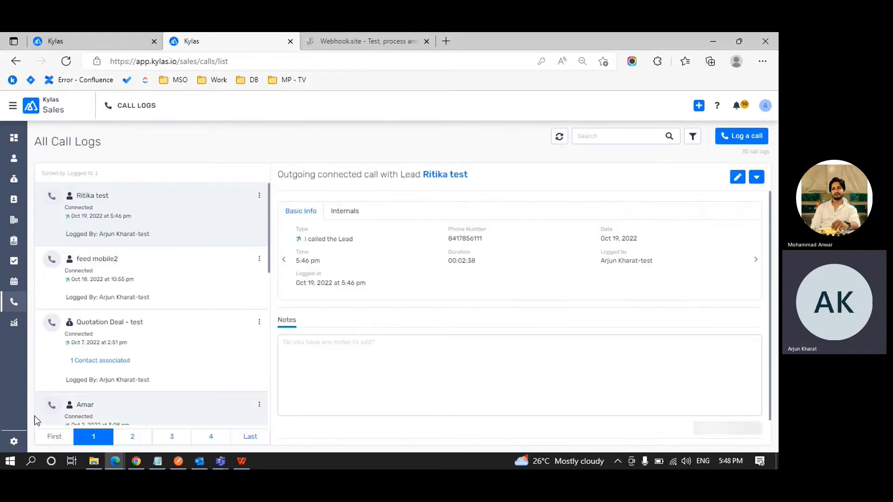
# Open the Sales profile under User Management > Profile Permissions and expand Communication Management.
pyautogui.click(14, 442)
pyautogui.click(52, 221)
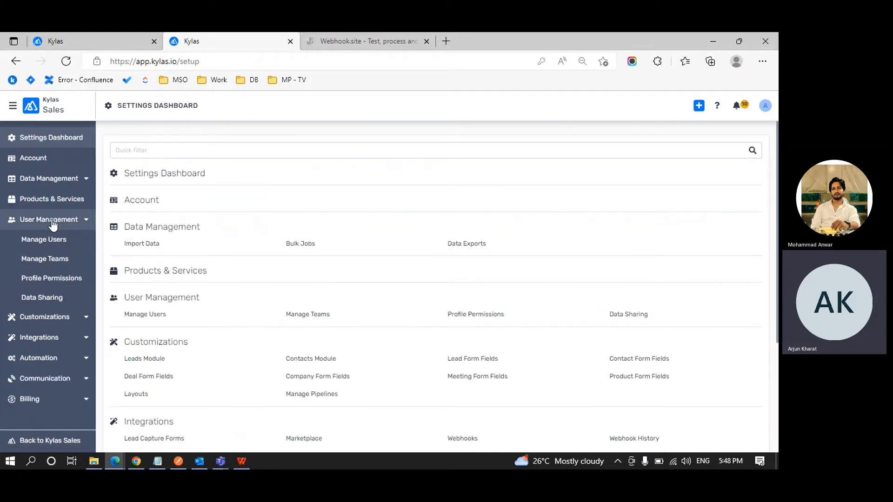
pyautogui.click(55, 279)
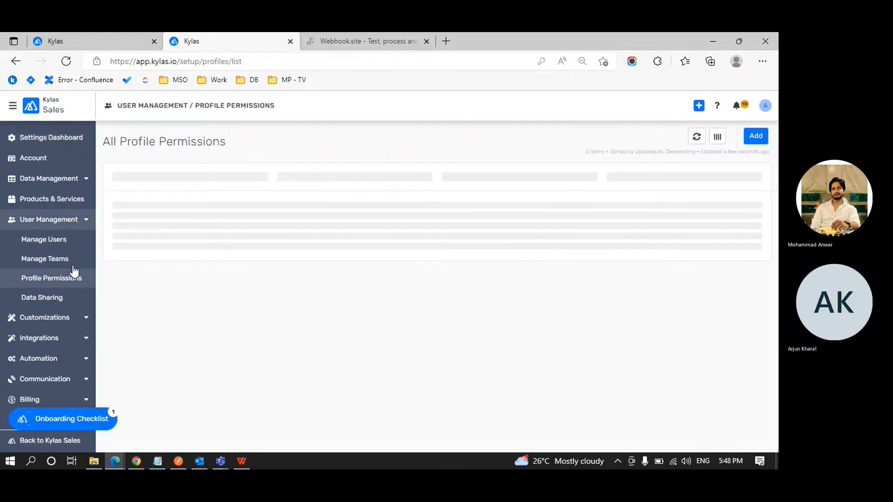
pyautogui.click(146, 200)
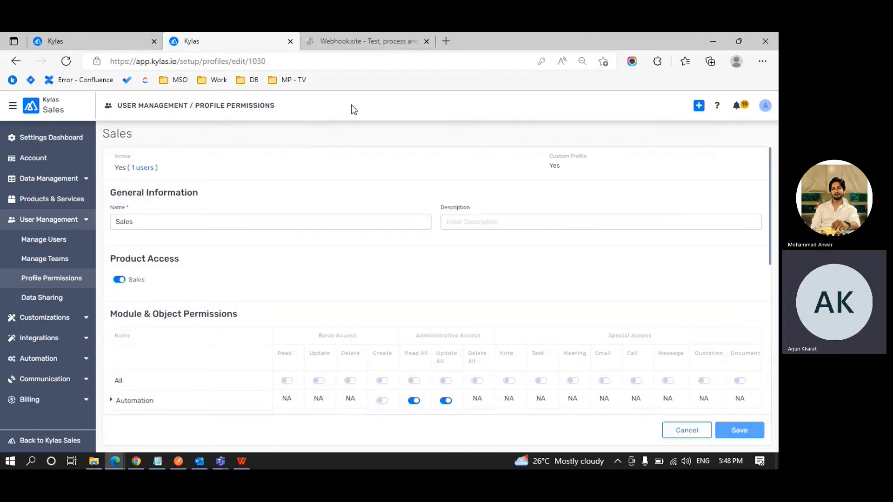
pyautogui.scroll(-2, 323, 214)
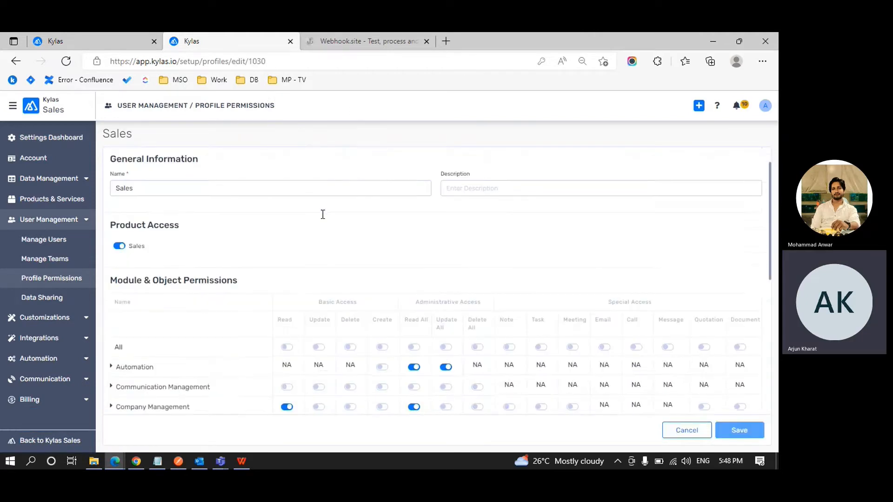
pyautogui.scroll(-1, 324, 219)
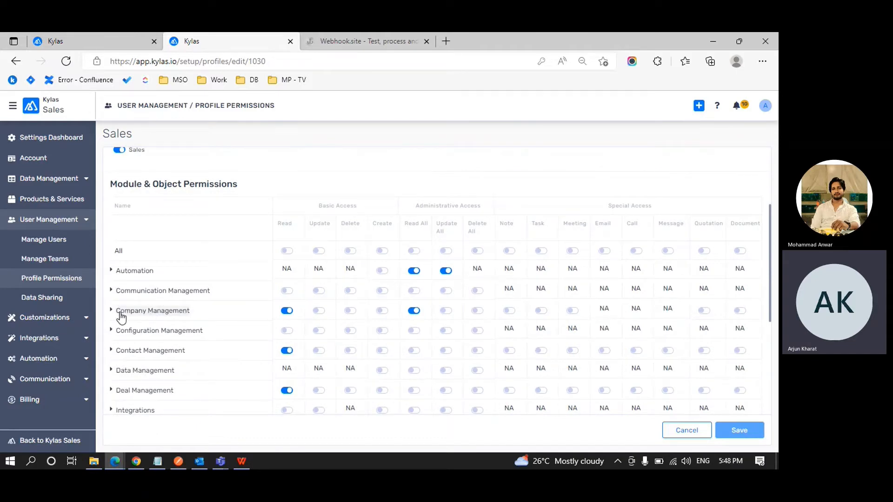
pyautogui.click(112, 291)
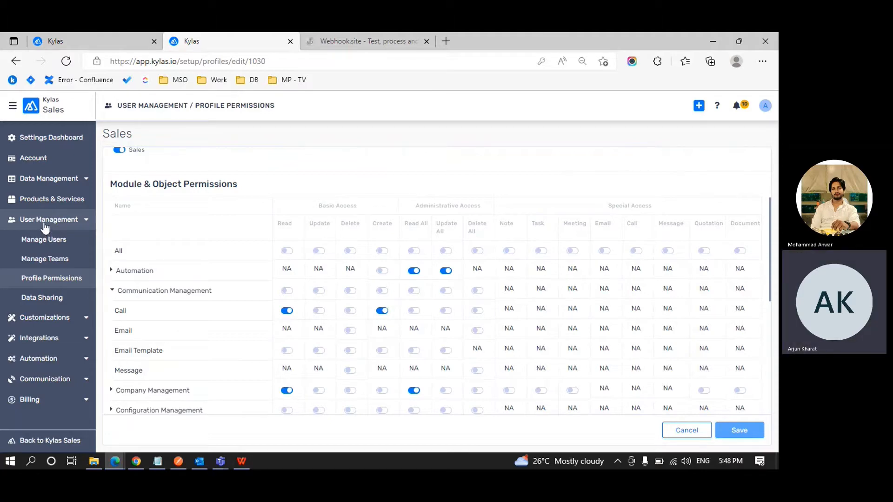
# Reopen the Sales profile and scroll down to Module & Object Permissions.
pyautogui.click(48, 279)
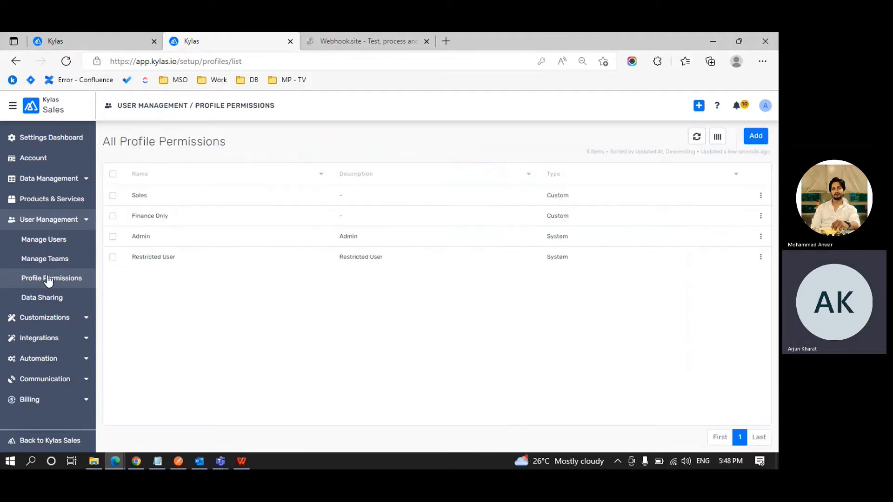
pyautogui.click(161, 195)
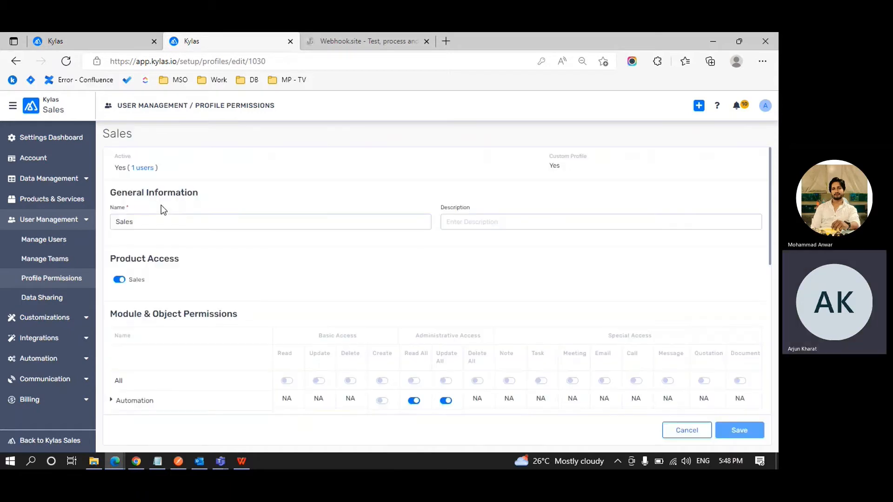
pyautogui.scroll(-3, 262, 204)
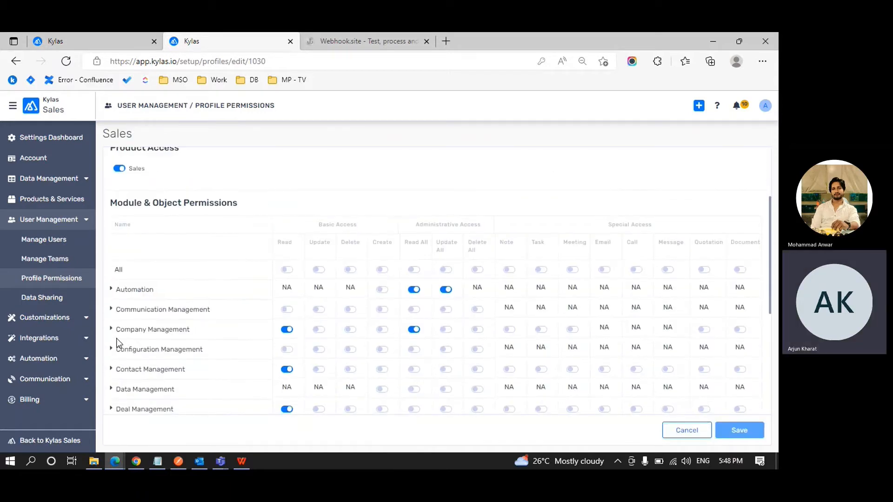
pyautogui.scroll(-1, 117, 338)
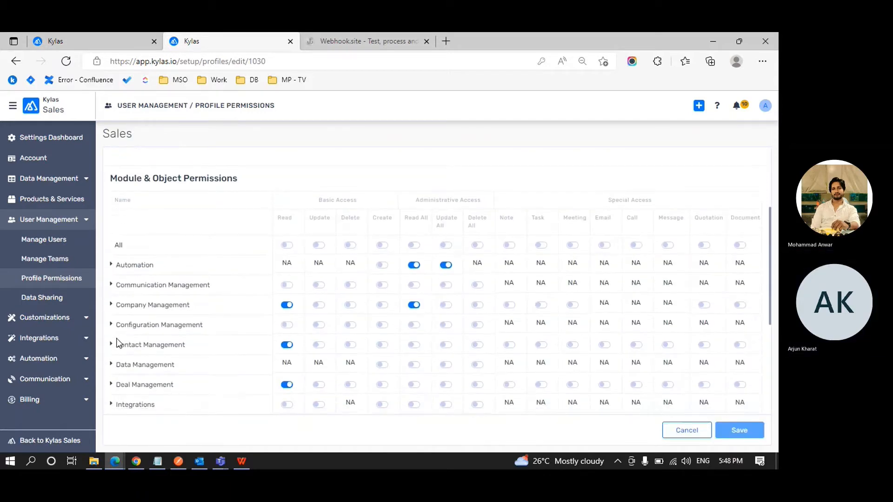
# Expand Communication Management and highlight the Call permission row and the Sales profile name.
pyautogui.click(111, 286)
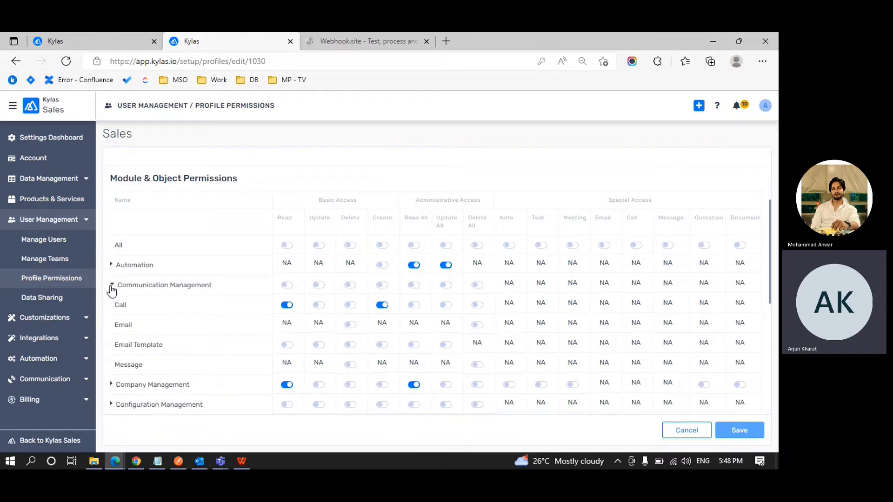
pyautogui.doubleClick(124, 309)
pyautogui.scroll(1, 359, 303)
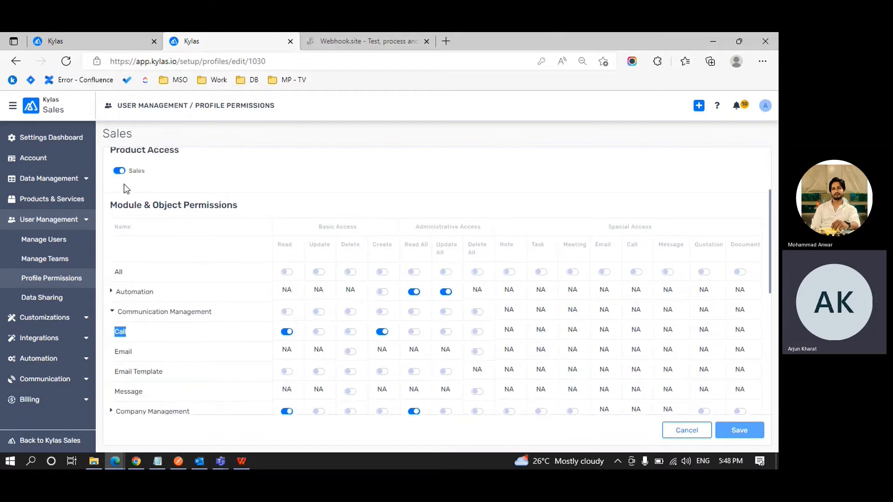
pyautogui.doubleClick(114, 132)
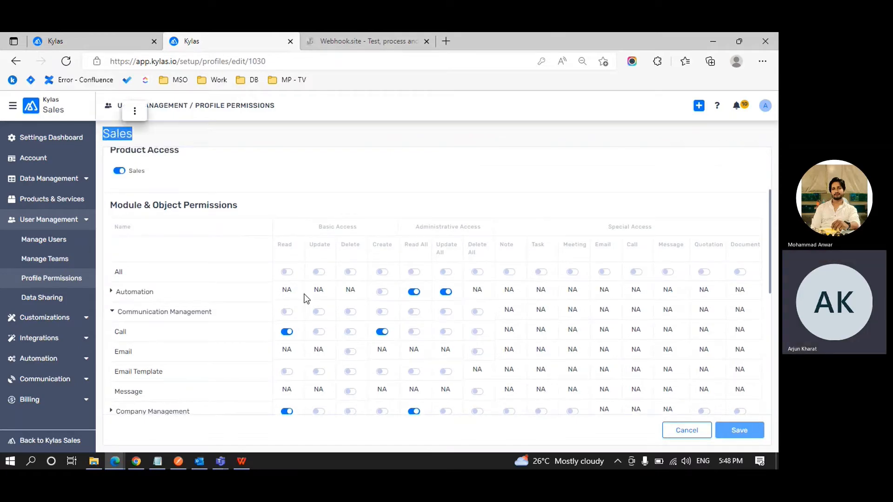
pyautogui.scroll(-1, 307, 299)
# Return to the first tab's All Call Logs showing the Connected 00:02:38 call.
pyautogui.click(168, 309)
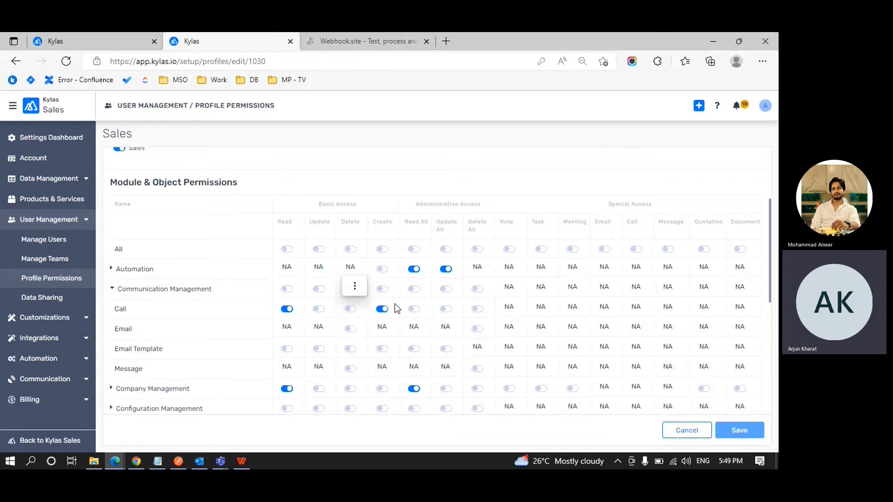
pyautogui.click(354, 288)
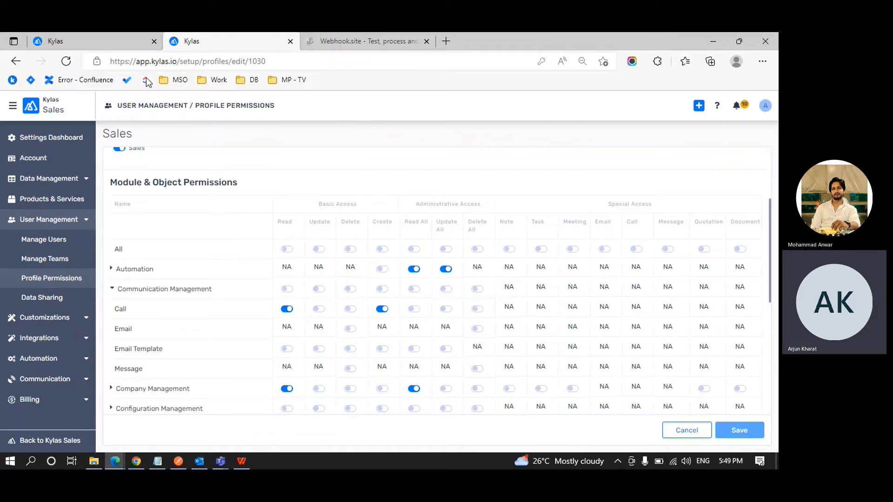
pyautogui.click(130, 40)
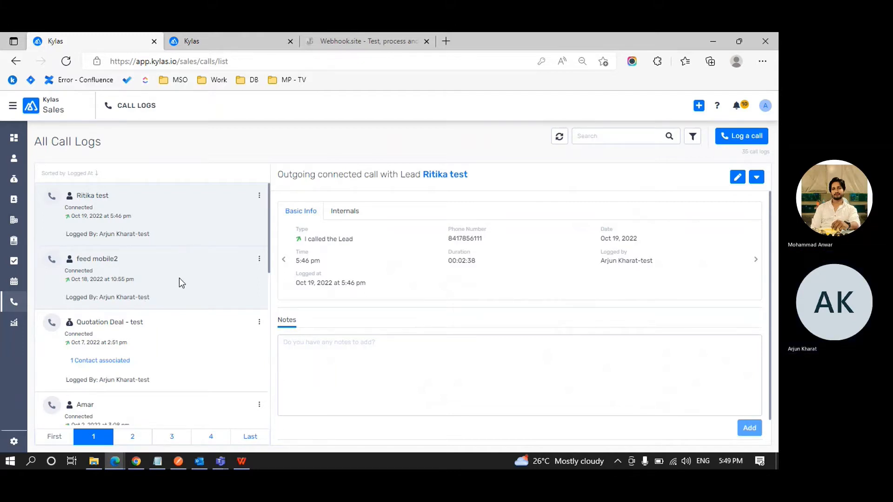
pyautogui.scroll(-2, 180, 279)
pyautogui.scroll(-4, 179, 278)
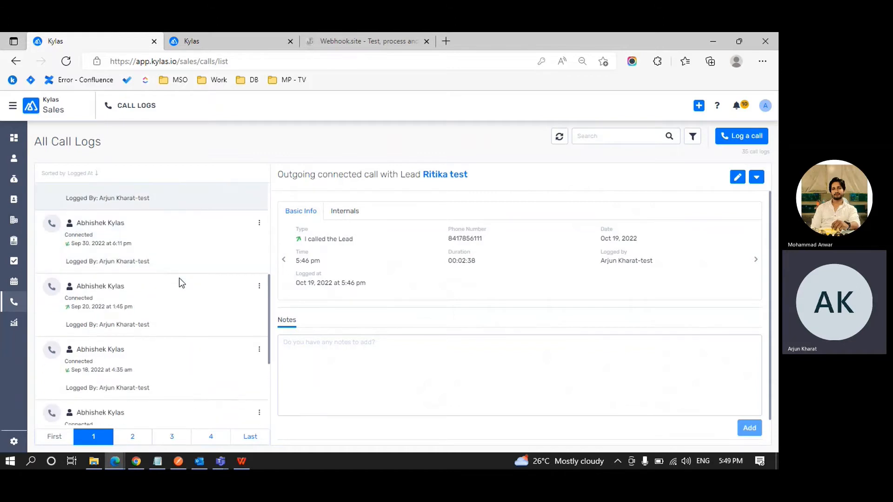
pyautogui.scroll(8, 179, 277)
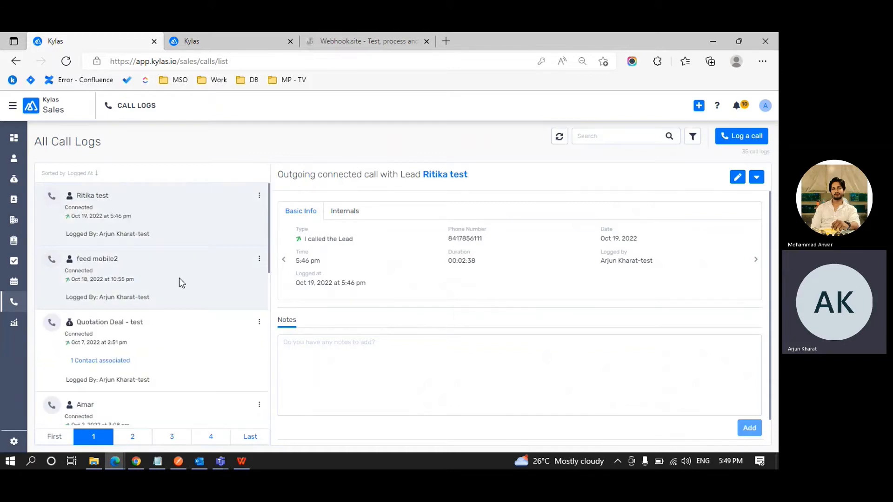
pyautogui.click(179, 278)
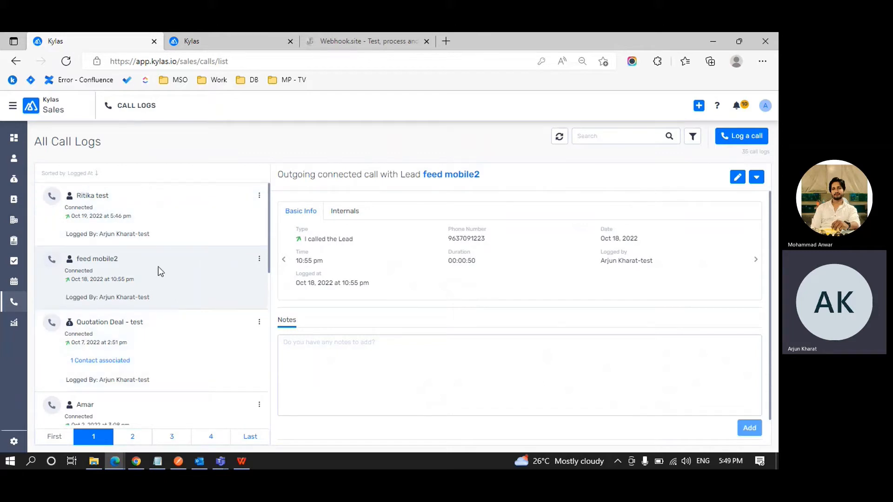
pyautogui.scroll(-1, 158, 266)
pyautogui.scroll(-8, 159, 268)
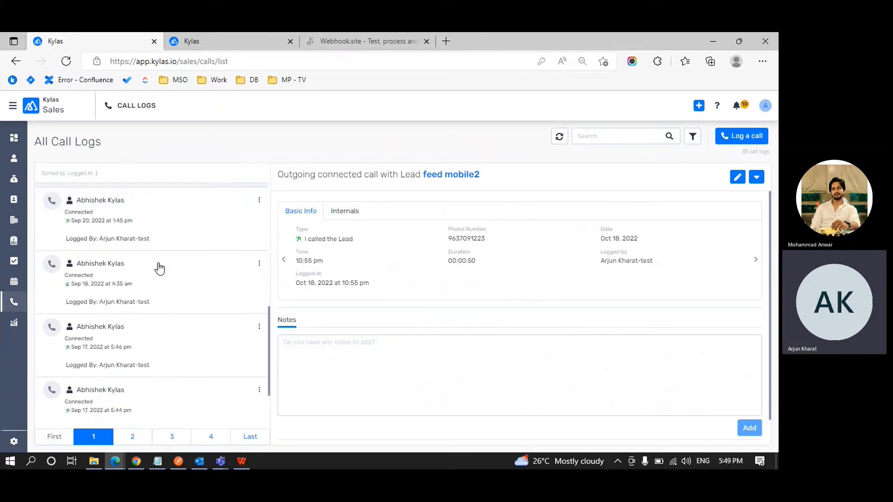
pyautogui.scroll(9, 159, 267)
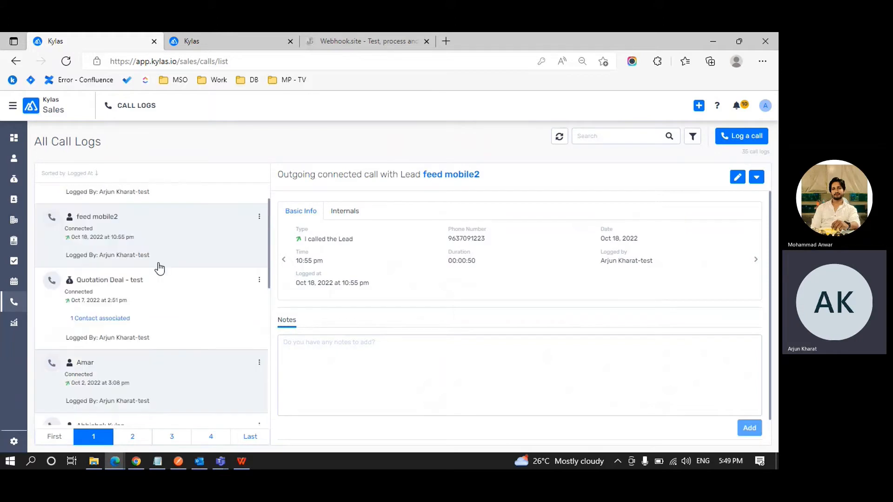
pyautogui.click(175, 240)
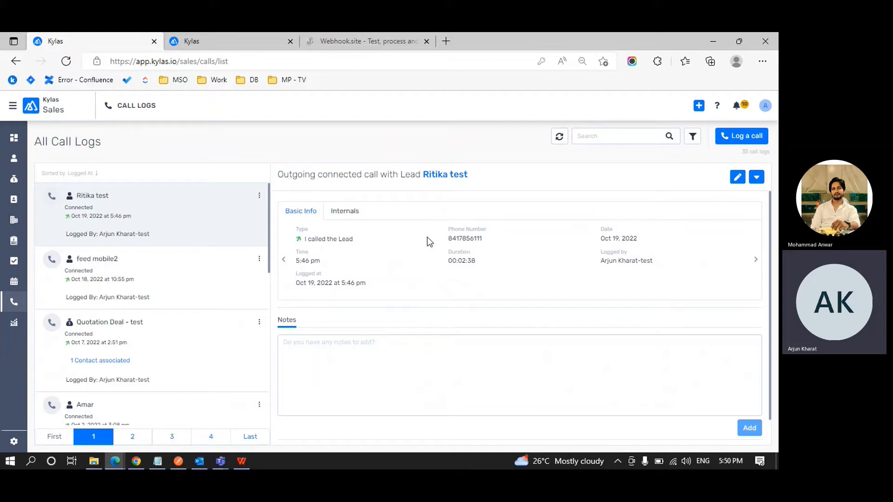
# Highlight the call's type, phone number, time and duration, then view its Internals details.
pyautogui.moveTo(326, 239); pyautogui.dragTo(351, 242)
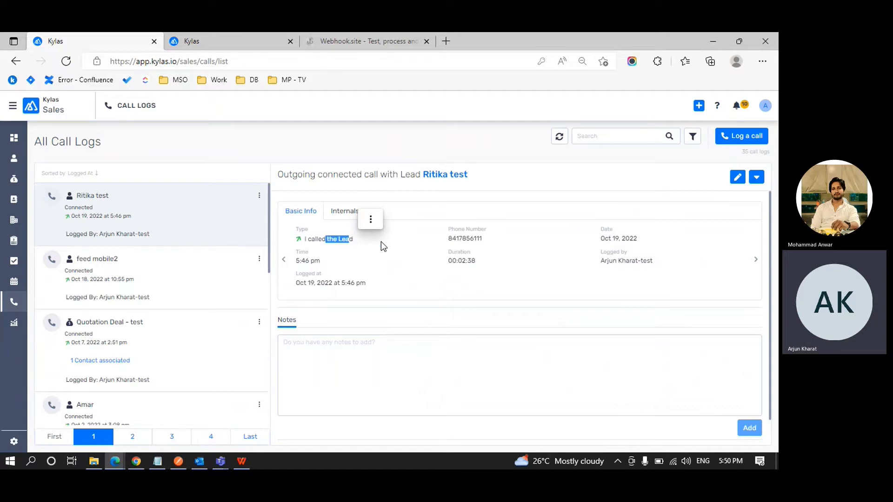
pyautogui.doubleClick(464, 238)
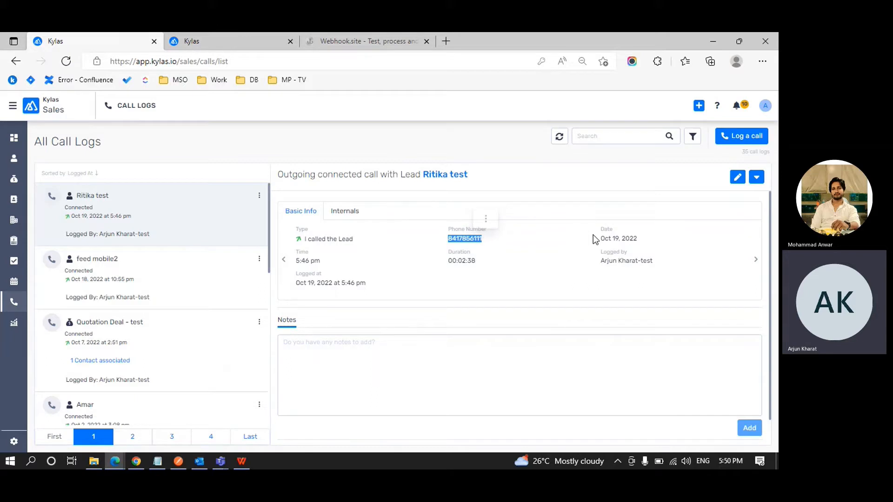
pyautogui.moveTo(305, 260); pyautogui.dragTo(332, 264)
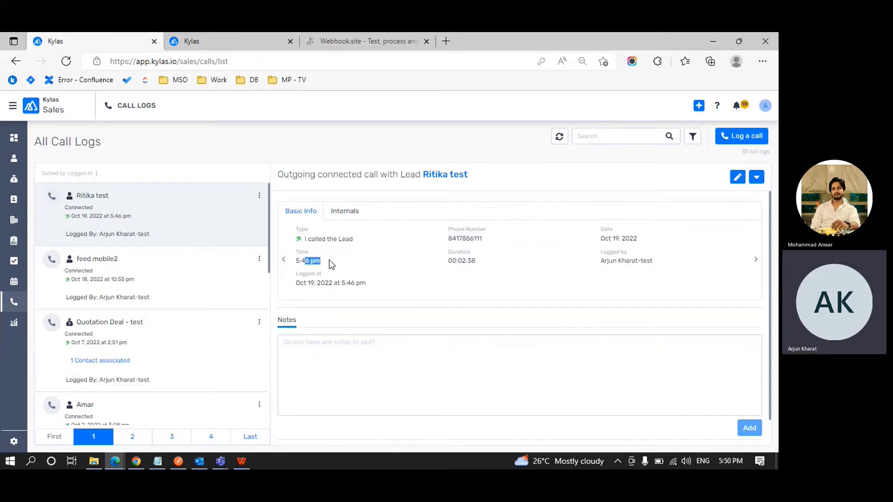
pyautogui.click(332, 264)
pyautogui.moveTo(452, 260); pyautogui.dragTo(481, 258)
pyautogui.click(481, 257)
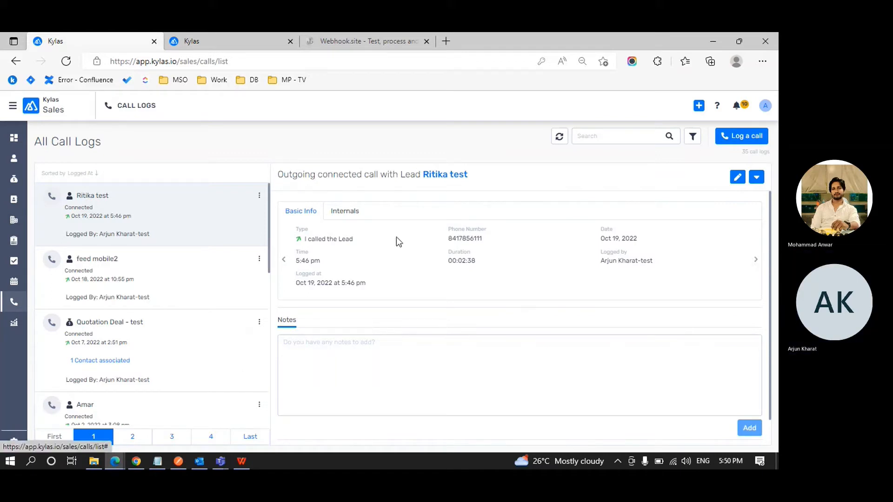
pyautogui.click(344, 211)
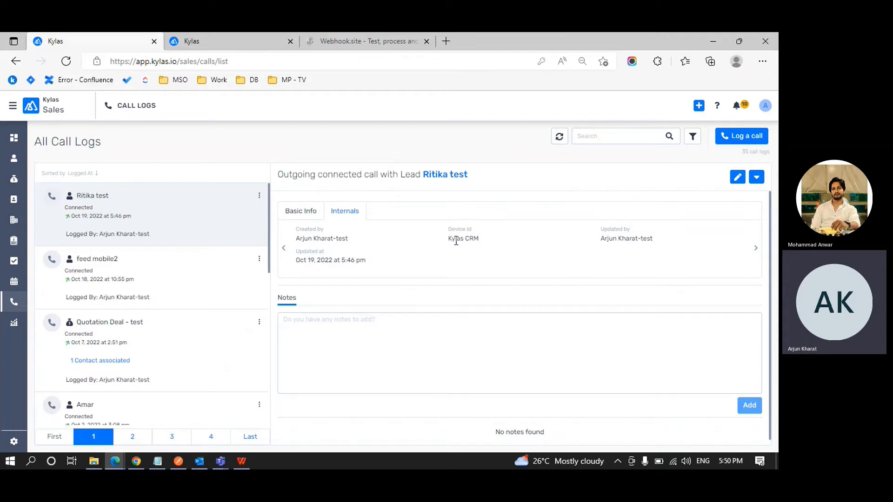
# Highlight the call's Device Id value, Kylas CRM, several times.
pyautogui.moveTo(449, 239); pyautogui.dragTo(481, 241)
pyautogui.click(481, 241)
pyautogui.doubleClick(467, 240)
pyautogui.click(469, 239)
pyautogui.moveTo(445, 239); pyautogui.dragTo(479, 238)
pyautogui.click(479, 238)
pyautogui.moveTo(444, 241); pyautogui.dragTo(480, 238)
pyautogui.click(480, 239)
pyautogui.moveTo(480, 239); pyautogui.dragTo(450, 248)
pyautogui.click(455, 249)
# Search call logs by the lead's phone number, narrowing 35 calls to 5, and browse them.
pyautogui.click(581, 134)
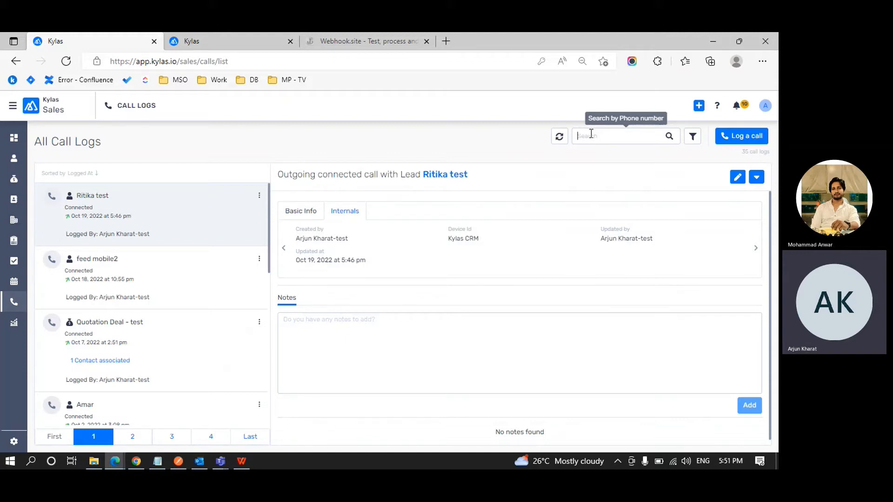
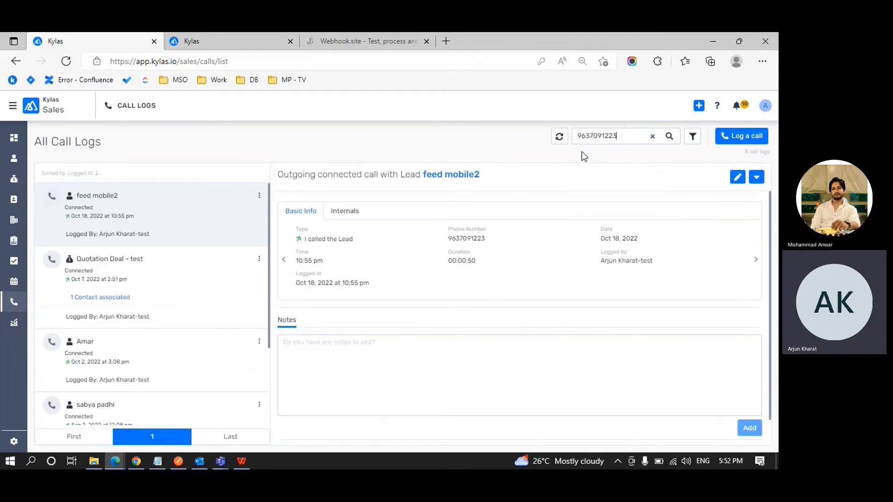
pyautogui.doubleClick(602, 137)
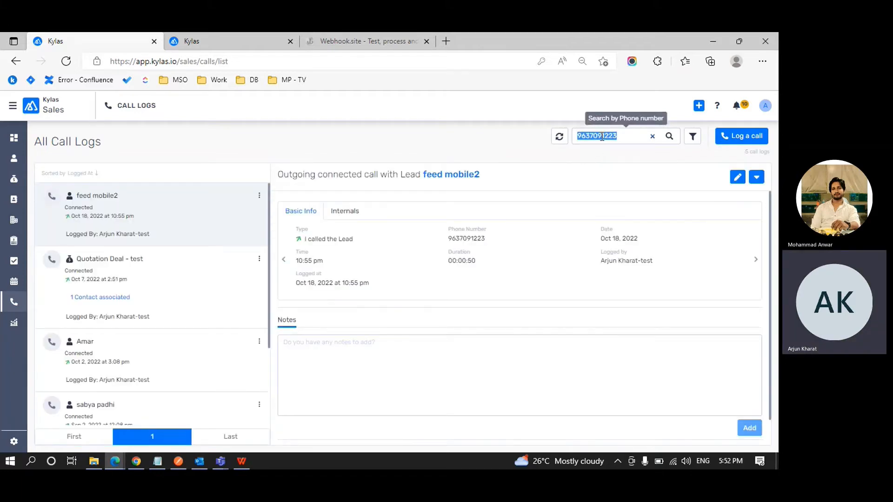
pyautogui.click(197, 314)
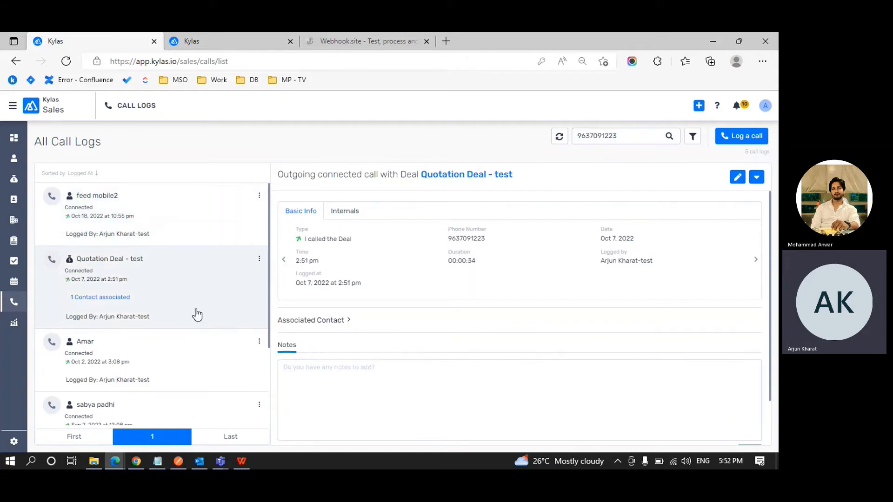
pyautogui.scroll(-2, 195, 316)
pyautogui.click(194, 319)
pyautogui.scroll(-1, 194, 320)
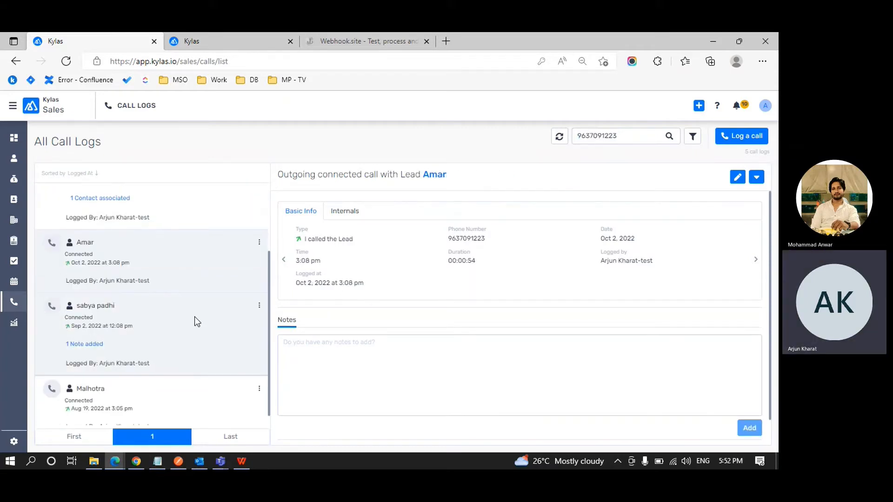
pyautogui.click(195, 317)
pyautogui.scroll(-1, 195, 317)
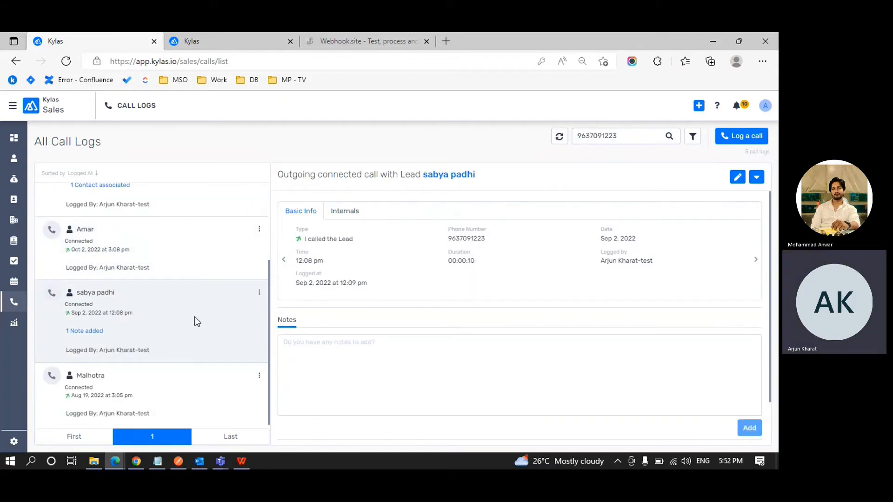
pyautogui.doubleClick(584, 136)
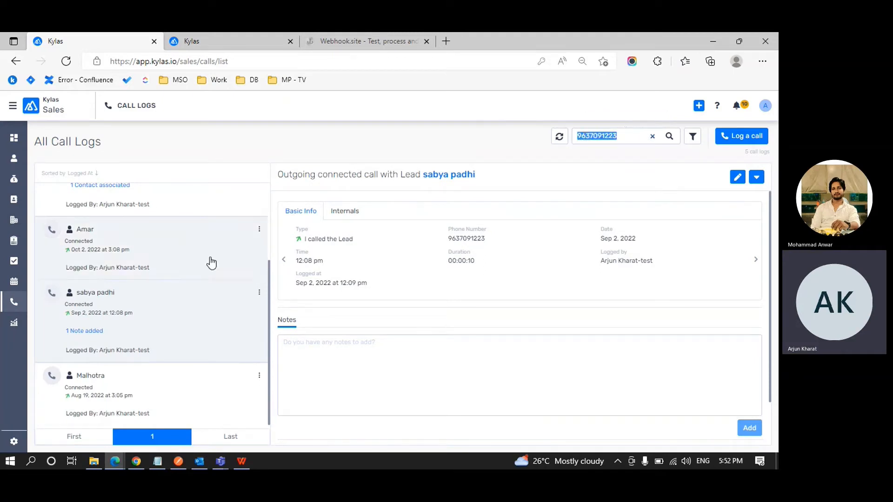
pyautogui.scroll(3, 209, 260)
# Browse the call-log filter fields, adding and removing an ID filter, then return to Profile Permissions.
pyautogui.click(693, 142)
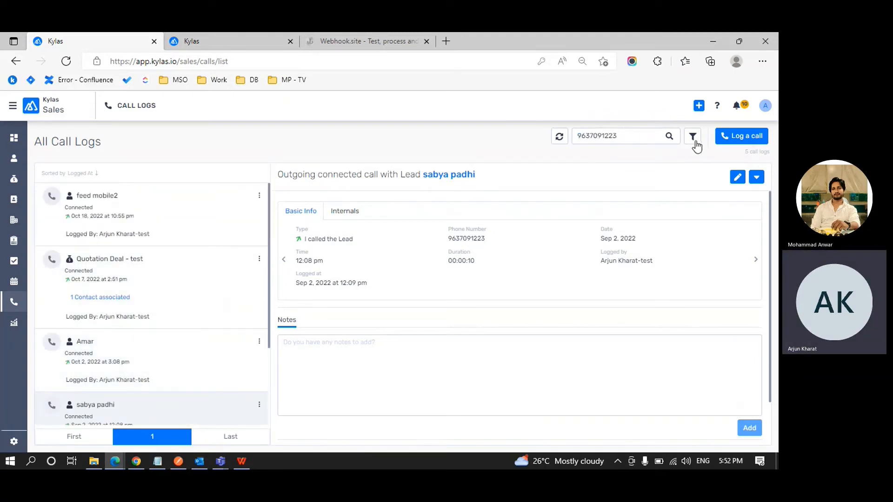
pyautogui.click(691, 194)
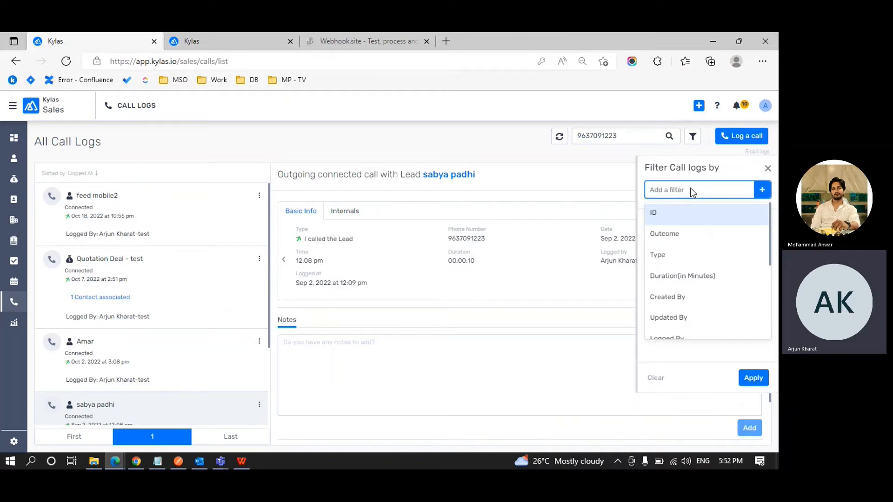
pyautogui.click(688, 213)
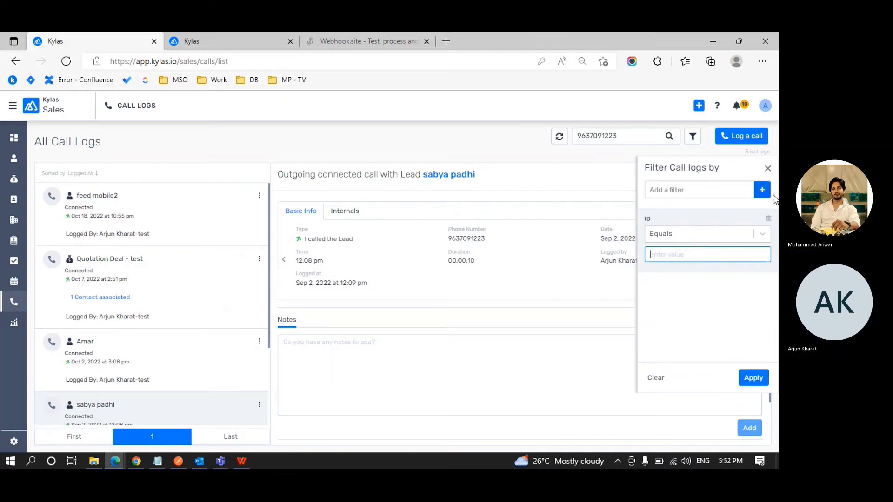
pyautogui.click(767, 219)
pyautogui.click(735, 193)
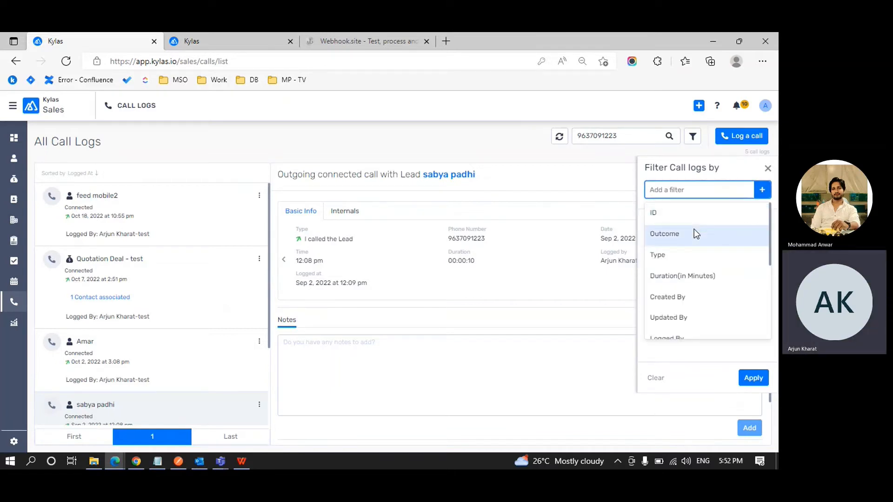
pyautogui.click(269, 40)
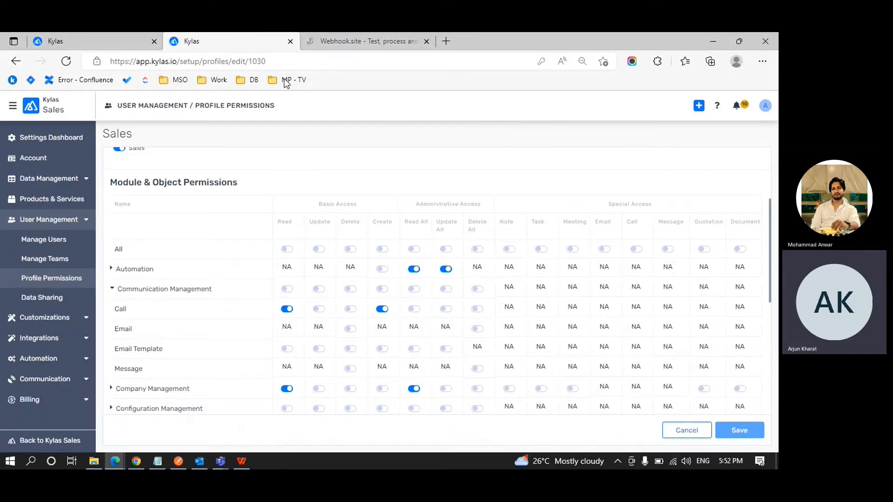
# Go to the Kylas Sales home and open the Call Logs list.
pyautogui.click(14, 111)
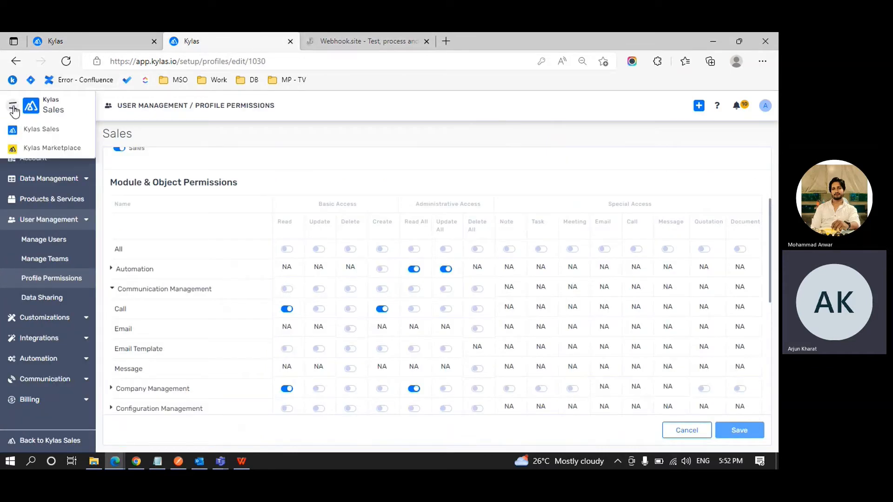
pyautogui.click(30, 128)
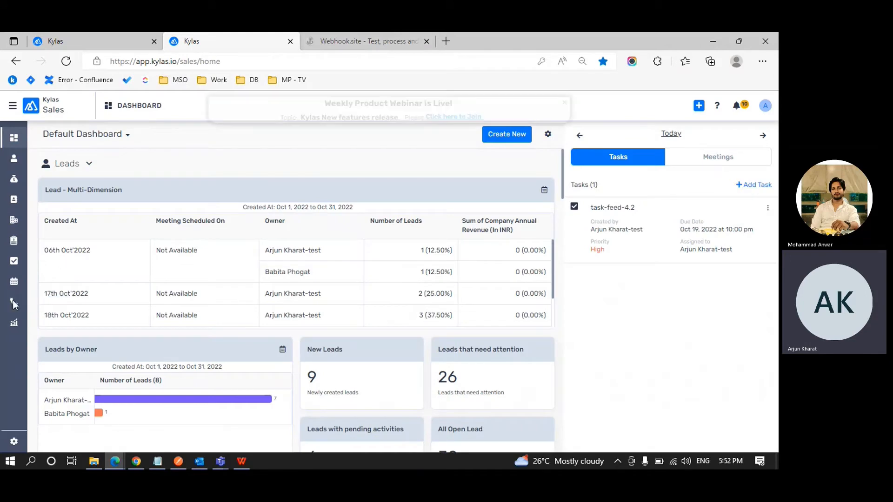
pyautogui.click(14, 302)
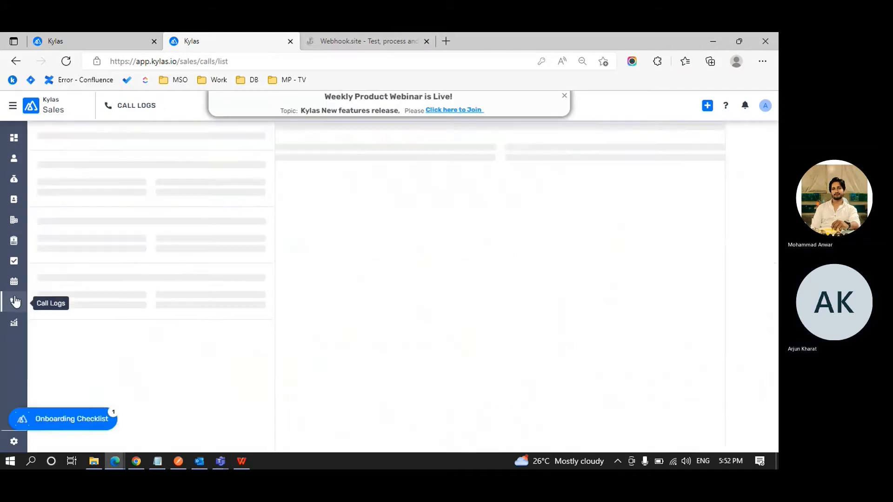
# Start a new call log with Entity Lead, lead Ritika test, on its Primary phone.
pyautogui.click(757, 138)
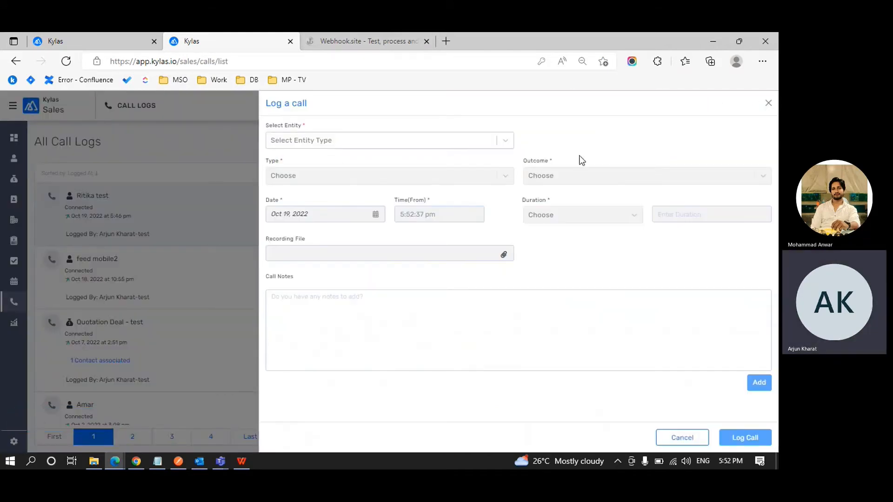
pyautogui.click(467, 147)
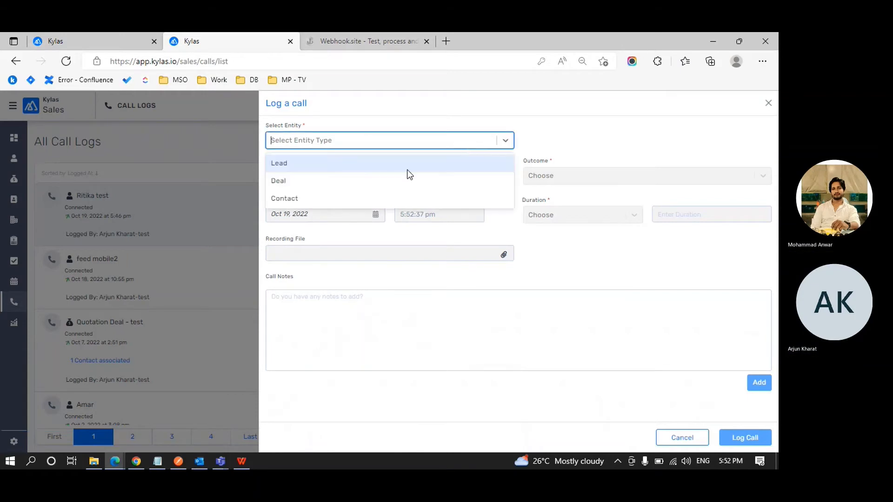
pyautogui.click(406, 170)
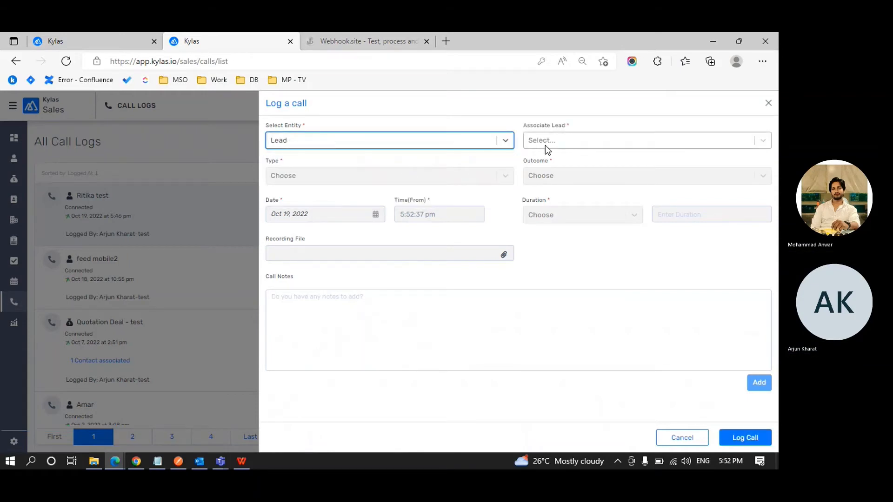
pyautogui.click(545, 145)
pyautogui.click(553, 162)
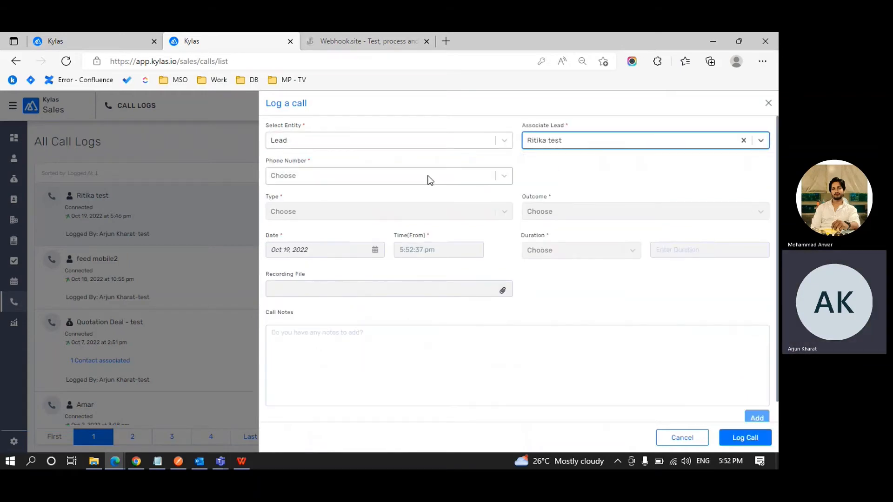
pyautogui.click(426, 177)
pyautogui.click(394, 199)
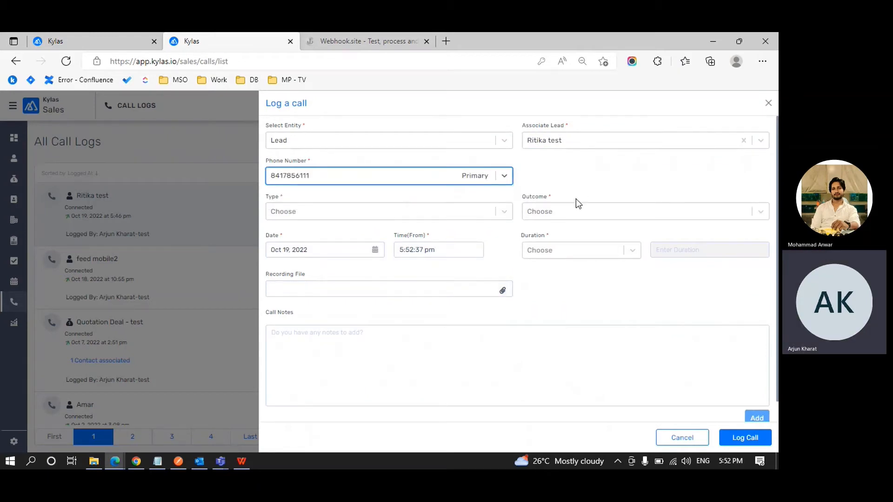
# Open the call Outcome options, then switch to the other tab's call-log filter fields.
pyautogui.click(557, 212)
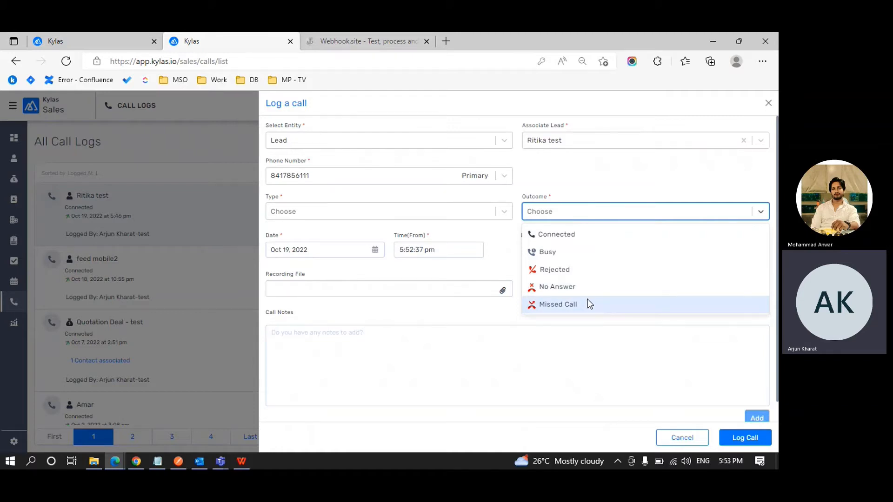
pyautogui.hotkey('ctrl', 'shift', 'Tab')
pyautogui.click(665, 193)
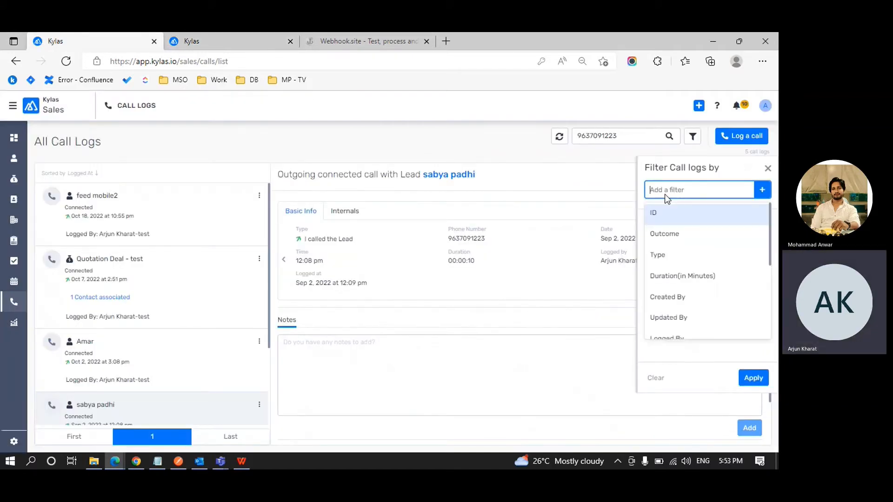
# Add a Duration (in Minutes) filter, then delete it.
pyautogui.click(677, 276)
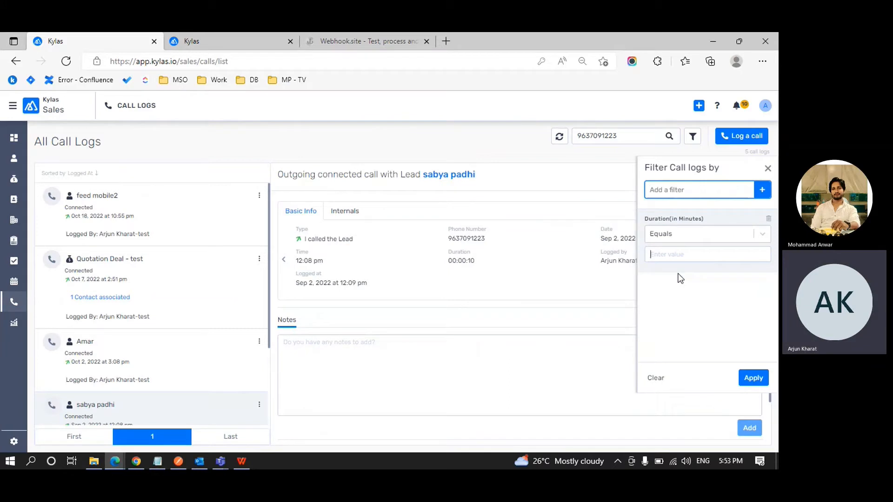
pyautogui.click(760, 235)
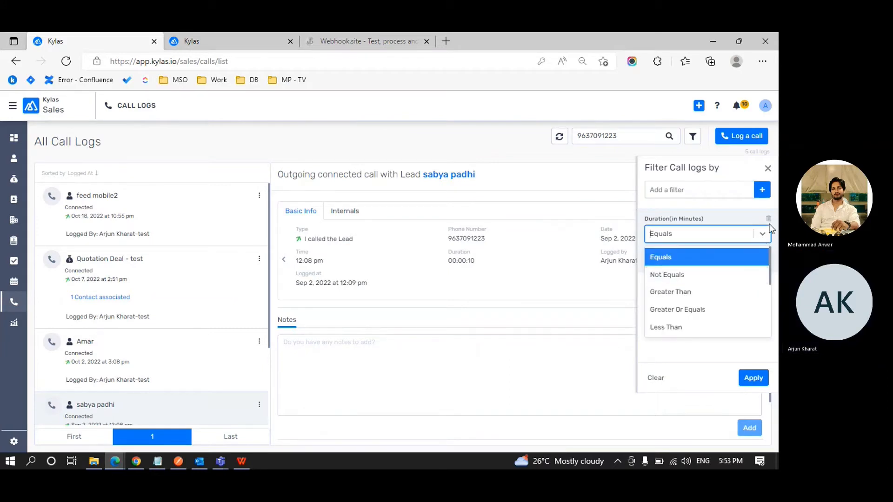
pyautogui.click(768, 218)
pyautogui.click(769, 218)
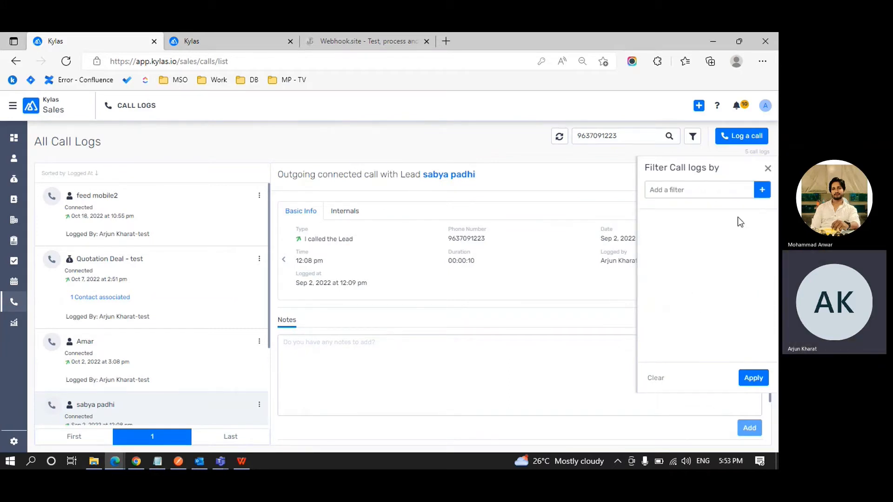
# Add an Associated Leads Equals filter, browse the lead values, then request clearing all filters.
pyautogui.click(705, 192)
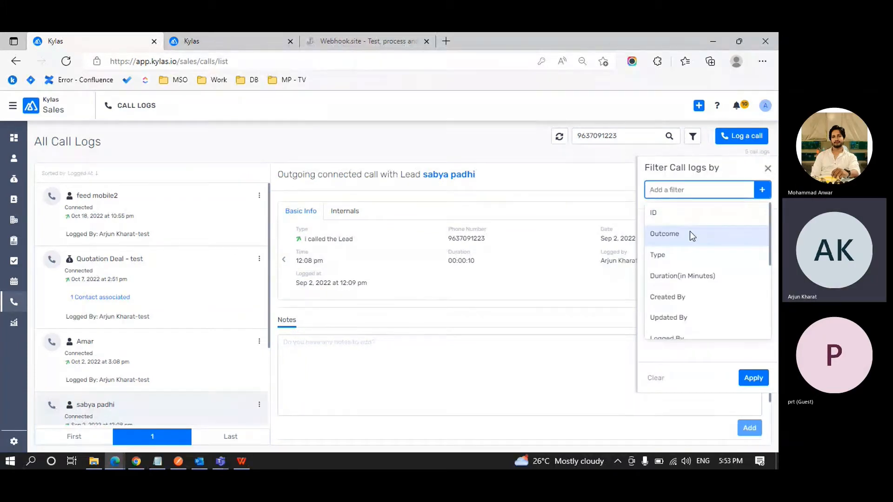
pyautogui.scroll(-1, 691, 270)
pyautogui.scroll(-3, 691, 272)
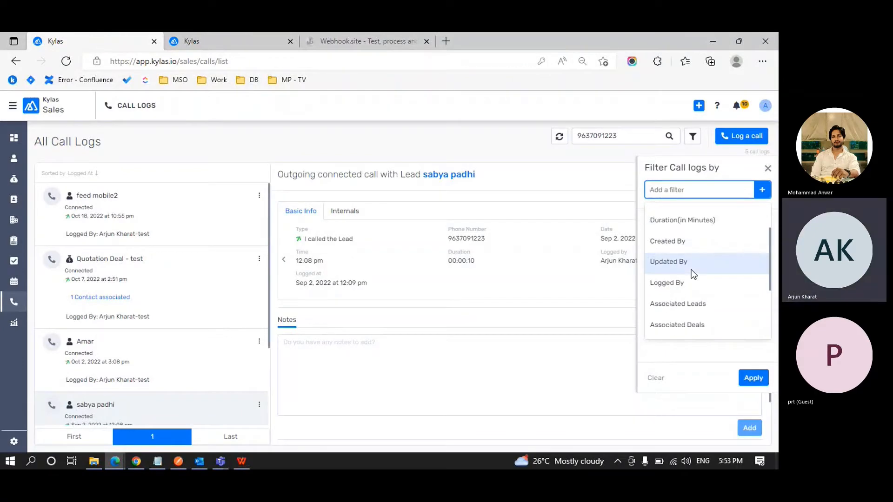
pyautogui.scroll(-1, 690, 269)
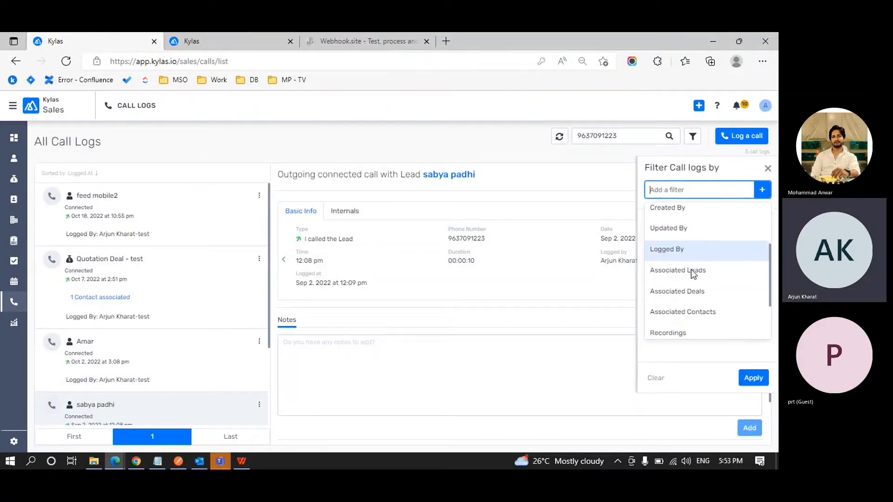
pyautogui.scroll(-1, 691, 270)
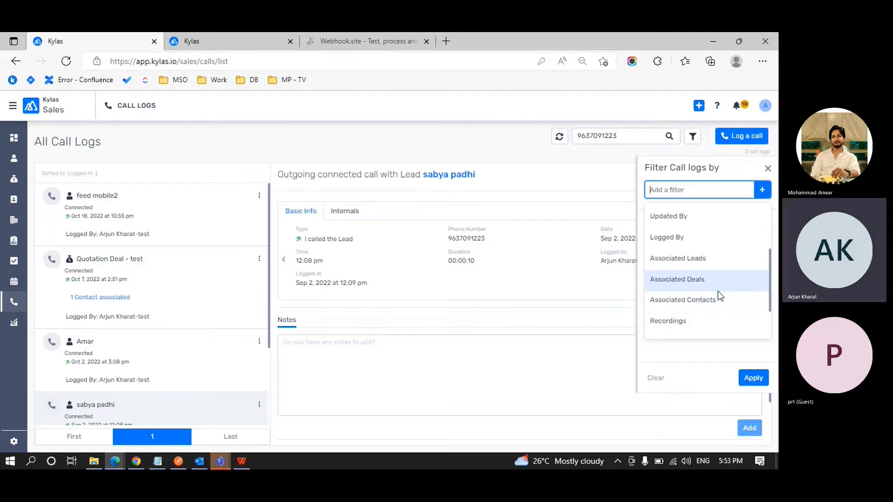
pyautogui.click(723, 261)
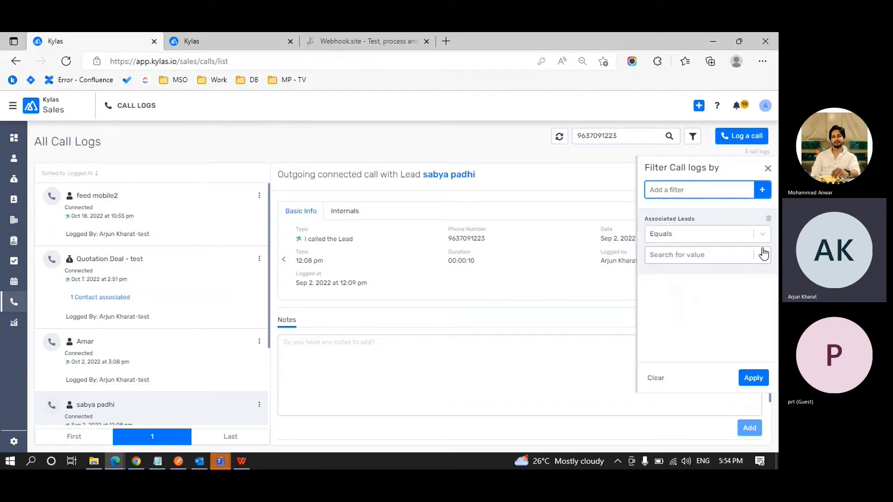
pyautogui.click(763, 235)
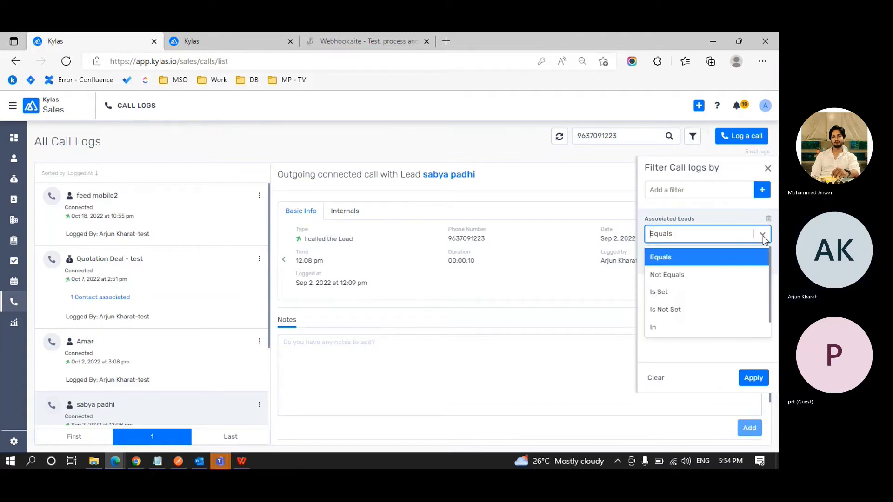
pyautogui.click(750, 255)
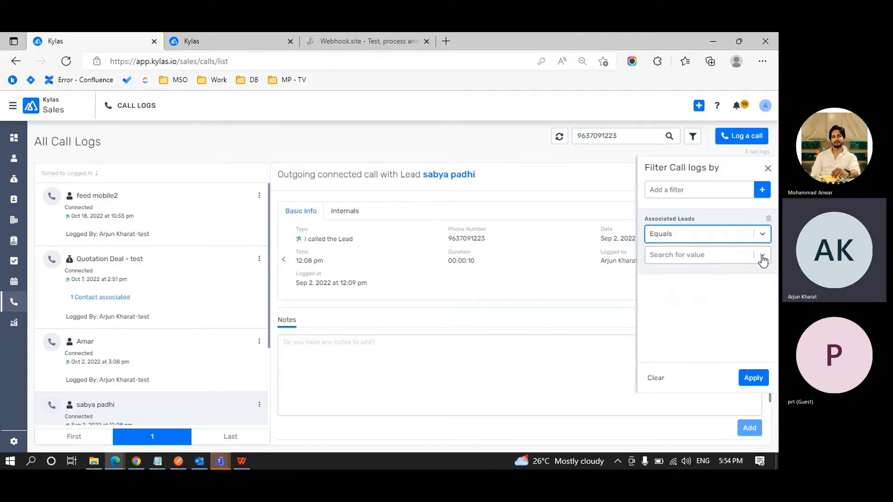
pyautogui.click(763, 256)
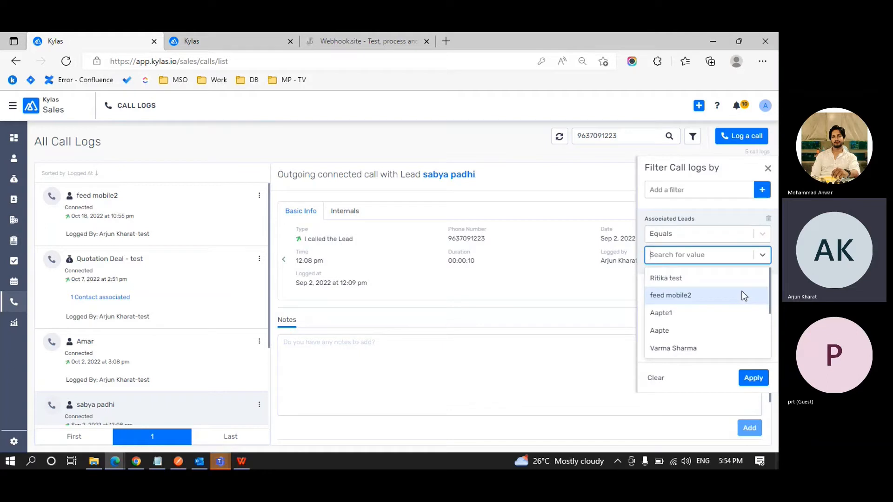
pyautogui.scroll(-4, 741, 291)
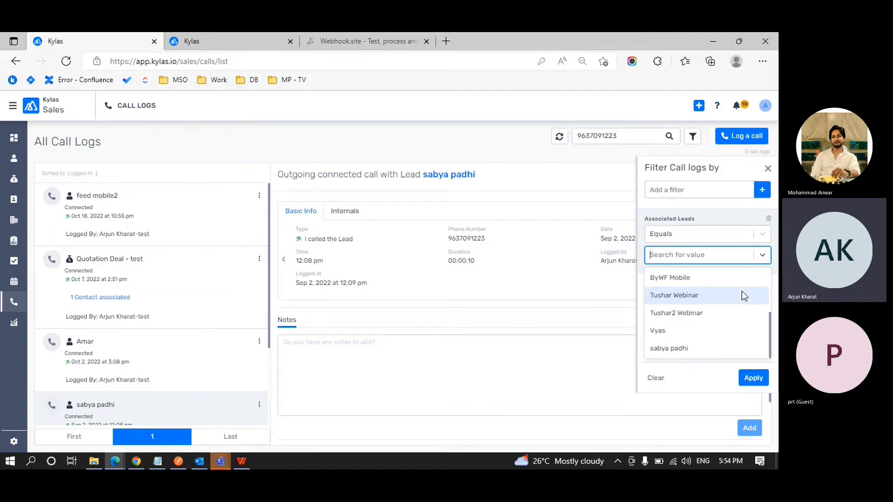
pyautogui.scroll(3, 741, 291)
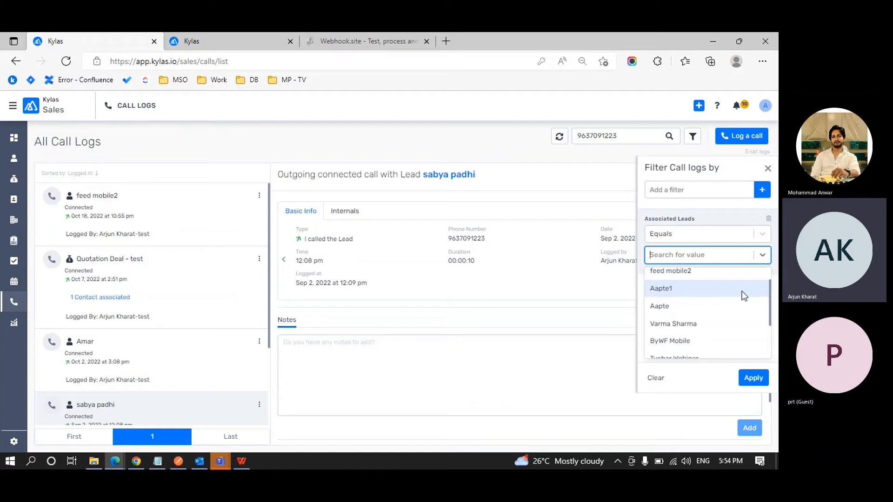
pyautogui.scroll(1, 741, 291)
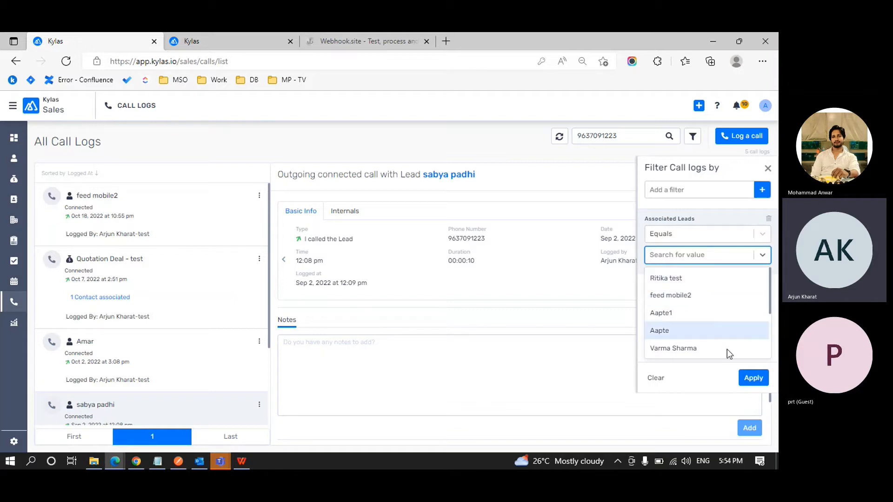
pyautogui.click(664, 384)
# Clear all call-log filters and add a Recordings filter with the Is Set condition.
pyautogui.click(656, 378)
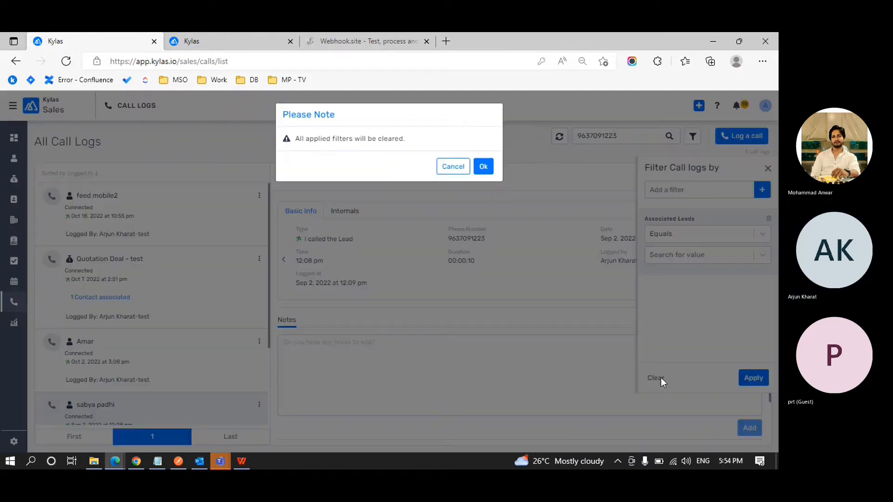
pyautogui.click(483, 167)
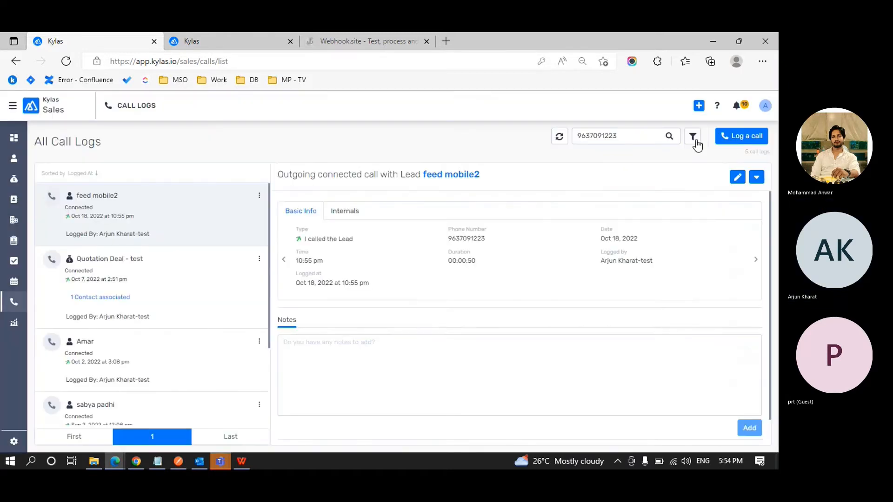
pyautogui.click(688, 190)
pyautogui.scroll(-3, 679, 254)
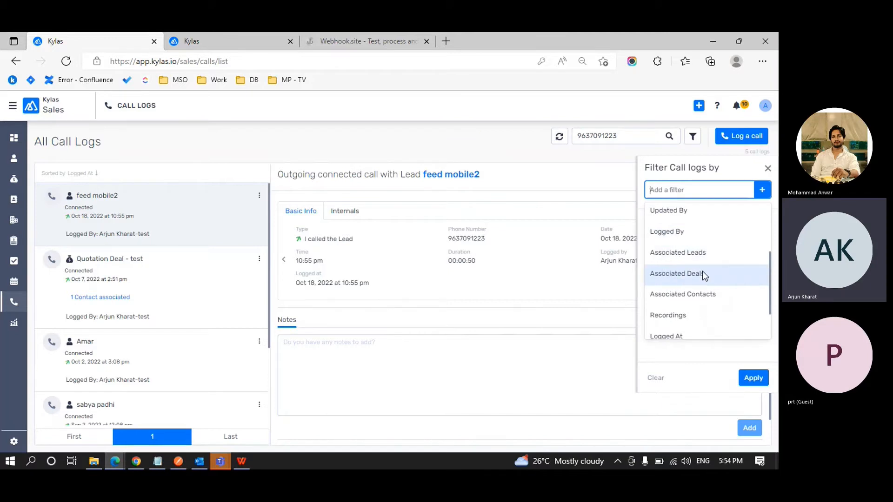
pyautogui.scroll(-1, 730, 275)
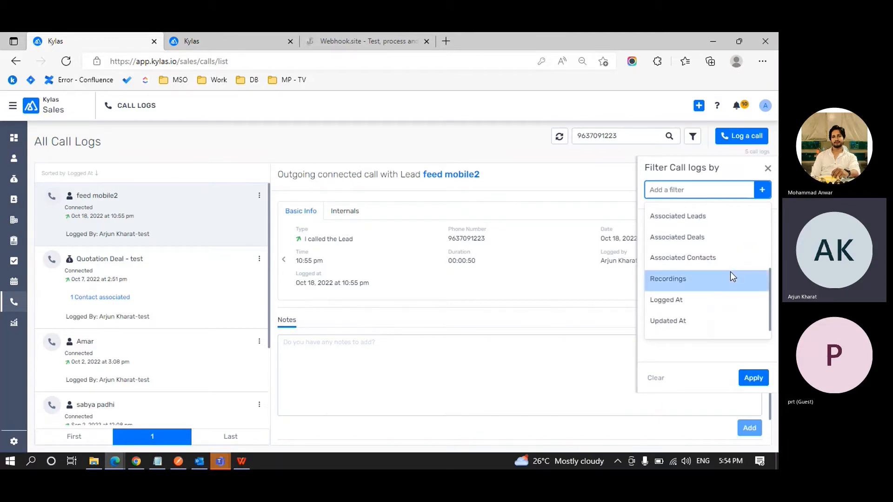
pyautogui.click(731, 276)
pyautogui.click(762, 234)
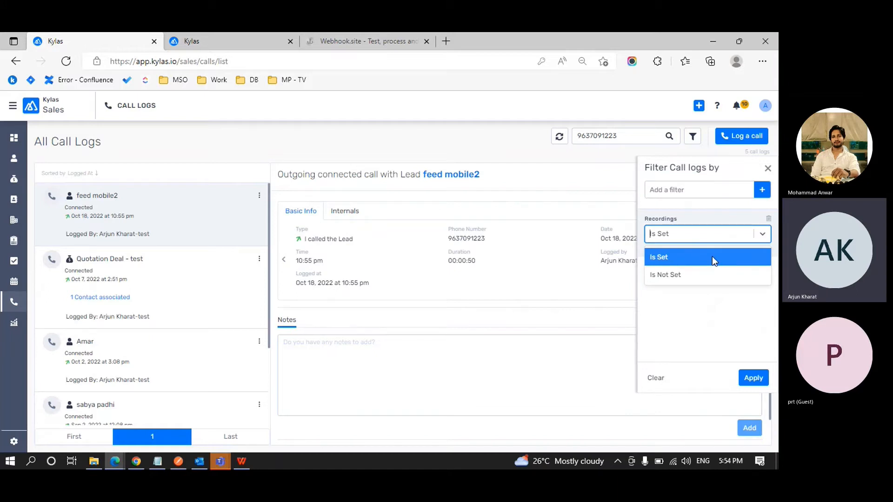
pyautogui.click(714, 260)
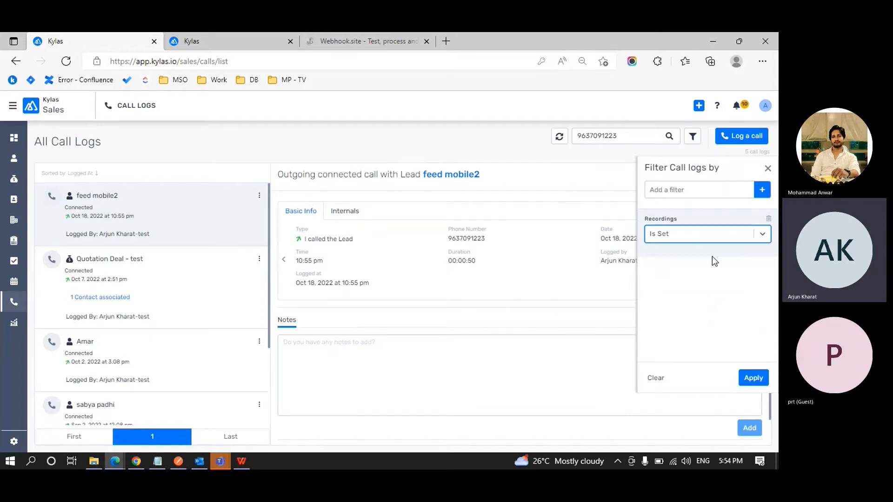
# Bring up the list of other fields available for filtering.
pyautogui.click(757, 234)
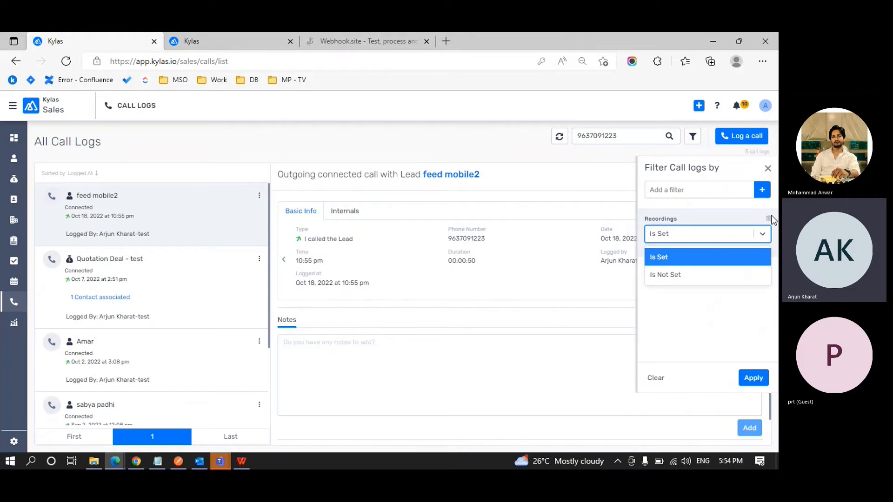
pyautogui.click(771, 217)
pyautogui.click(715, 196)
pyautogui.scroll(-5, 698, 272)
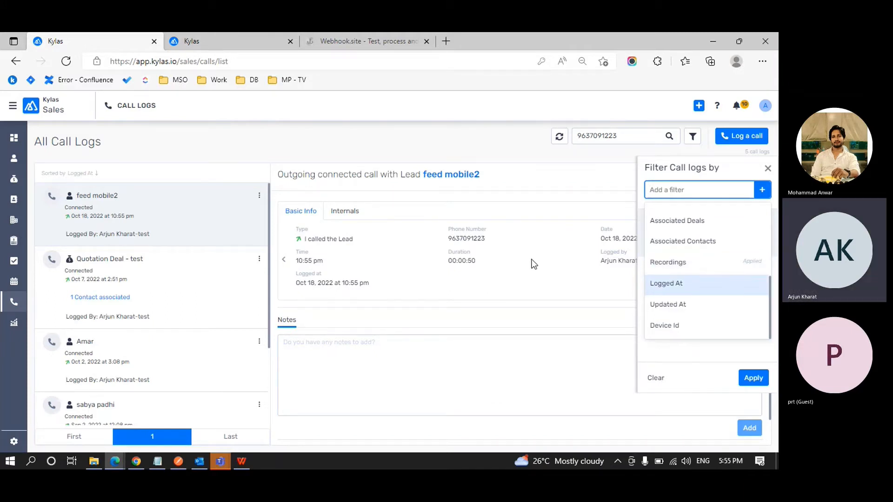
# Show the call's internal details and select its Device Id value, Kylas CRM.
pyautogui.click(354, 212)
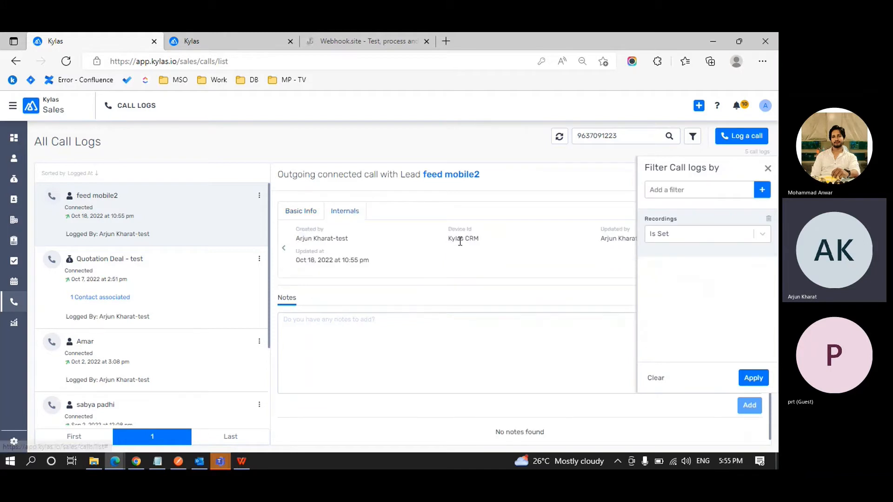
pyautogui.doubleClick(459, 241)
pyautogui.doubleClick(467, 240)
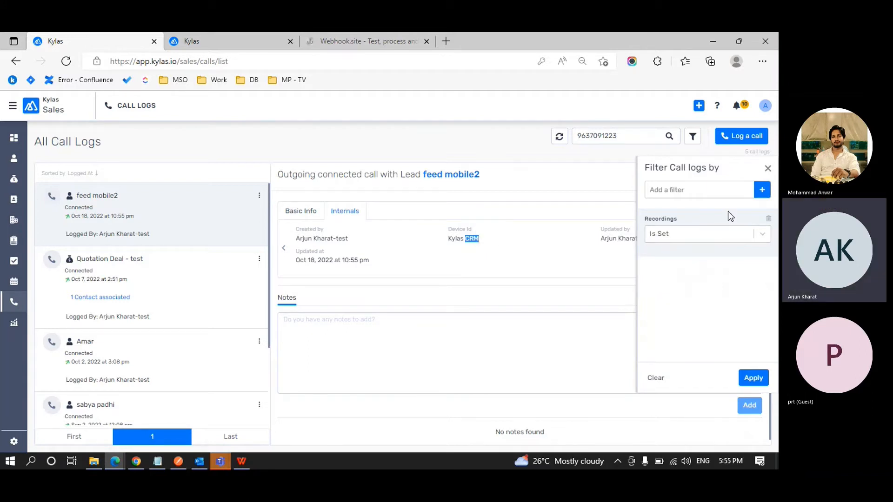
# Add a Device Id filter and remove the Recordings filter.
pyautogui.click(726, 195)
pyautogui.scroll(-4, 698, 265)
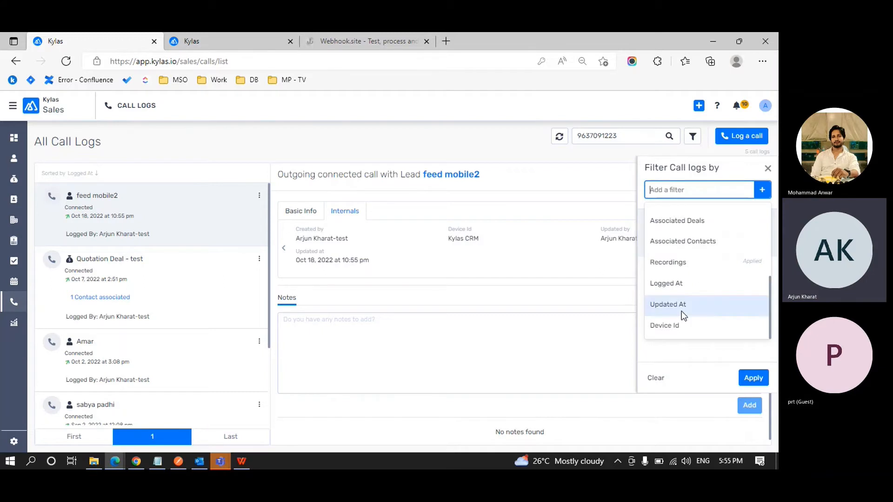
pyautogui.click(672, 329)
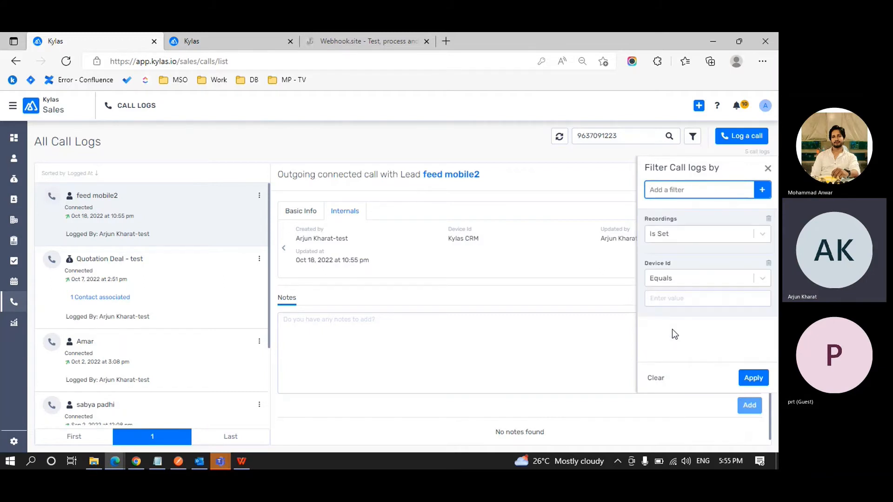
pyautogui.click(762, 279)
pyautogui.scroll(-2, 727, 321)
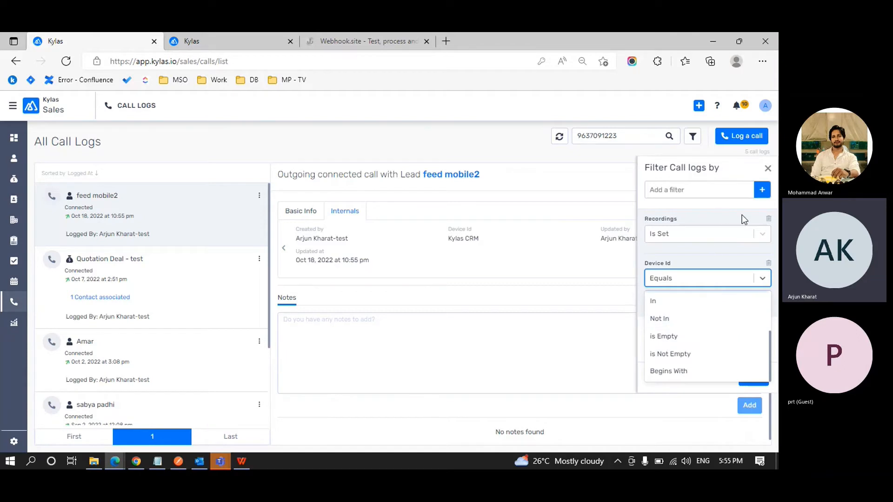
pyautogui.click(768, 218)
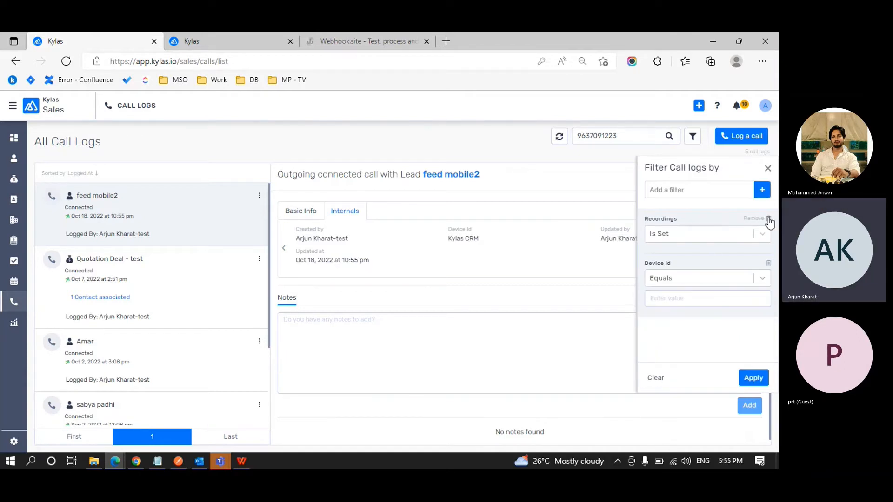
pyautogui.click(768, 218)
# Keep Equals as the Device Id filter operator.
pyautogui.click(702, 254)
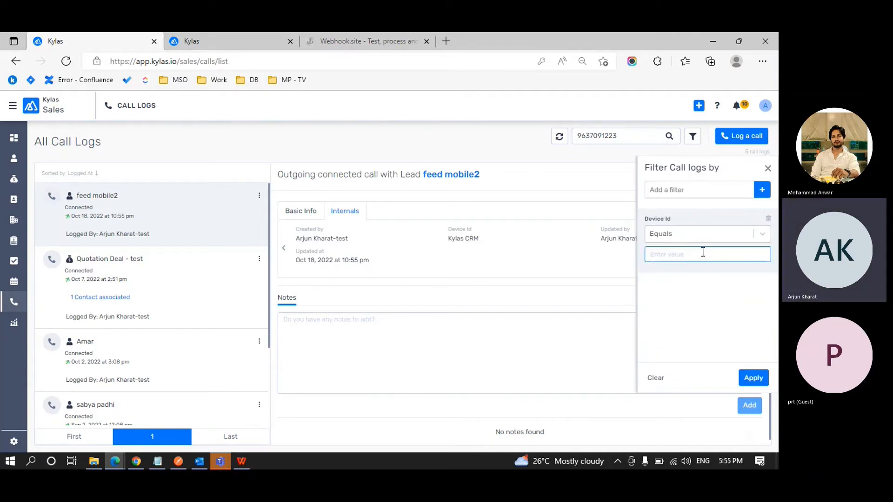
pyautogui.click(762, 234)
pyautogui.click(699, 259)
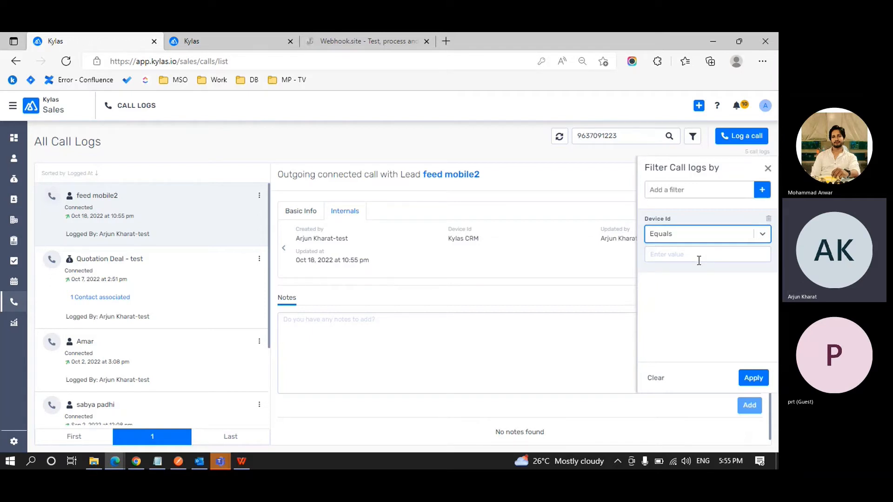
pyautogui.click(762, 234)
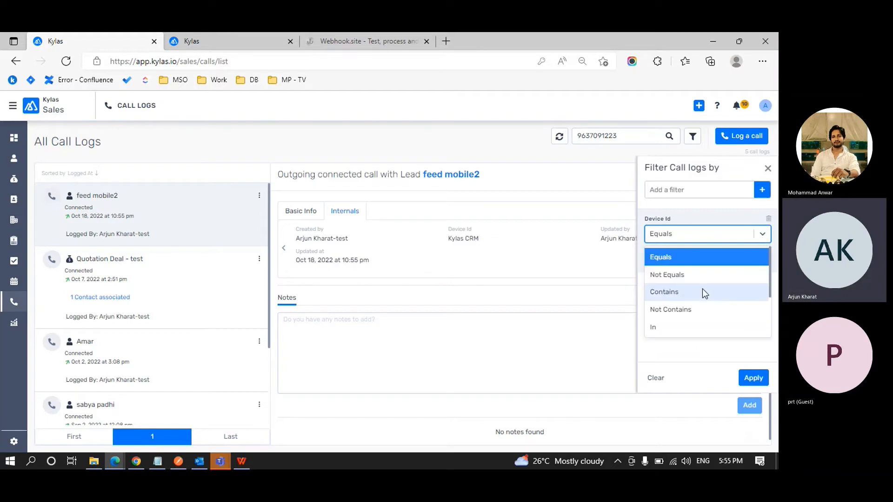
pyautogui.scroll(-3, 702, 289)
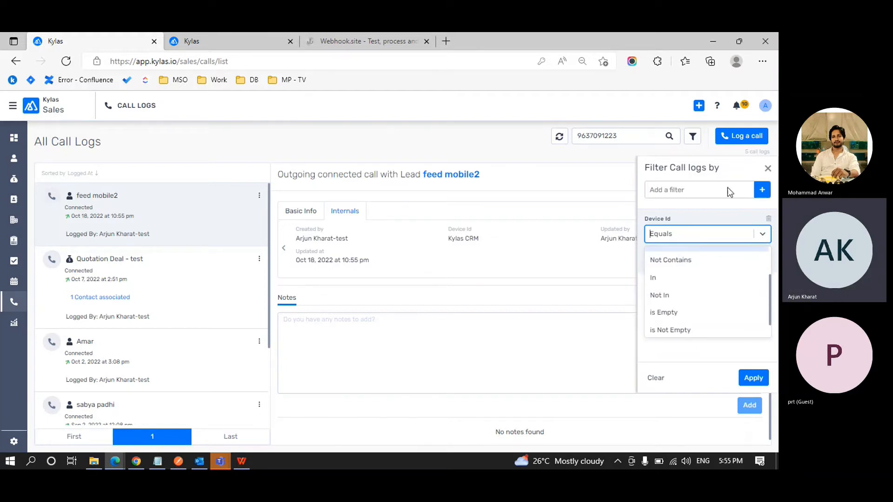
pyautogui.click(768, 170)
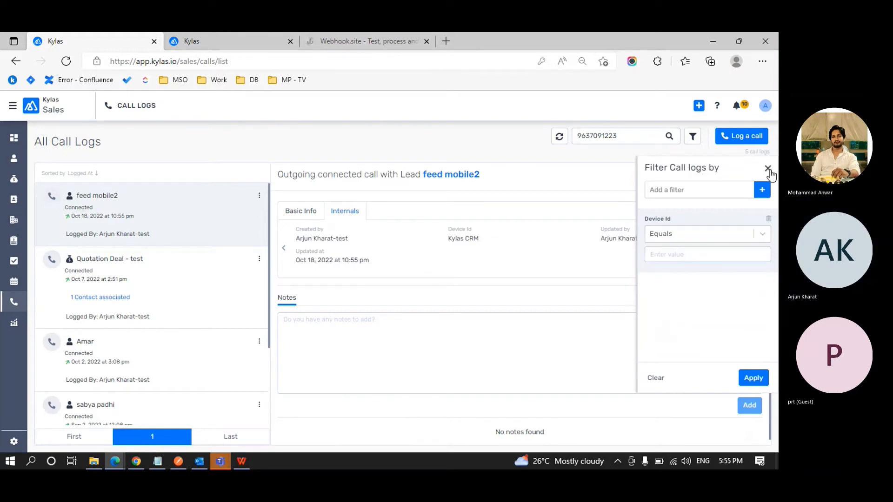
# Close the call-log filter panel, then discard the unfinished Log a call form on the other Kylas tab.
pyautogui.click(768, 169)
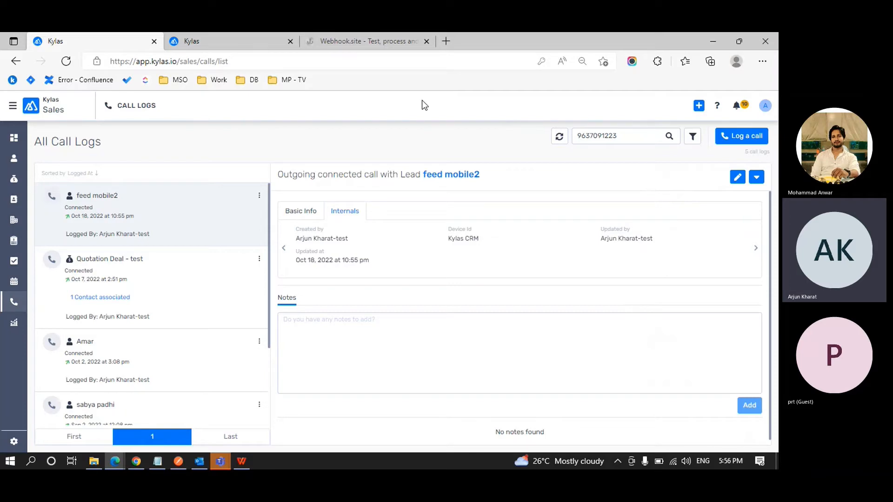
pyautogui.hotkey('ctrl', 'Tab')
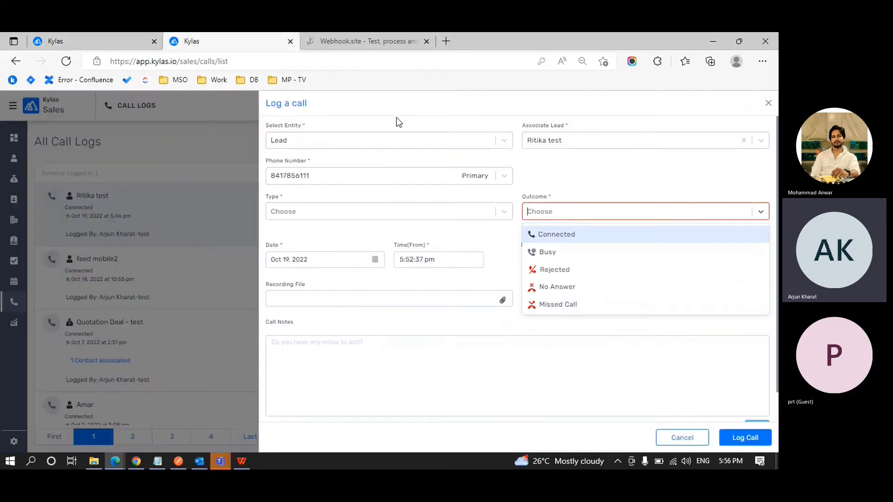
pyautogui.click(769, 103)
pyautogui.click(768, 103)
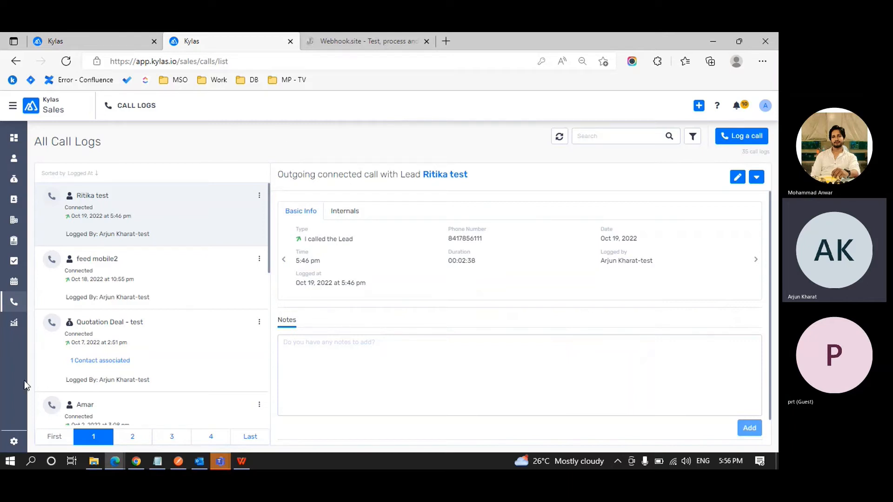
# Go to Settings > Integrations > Webhooks.
pyautogui.click(14, 443)
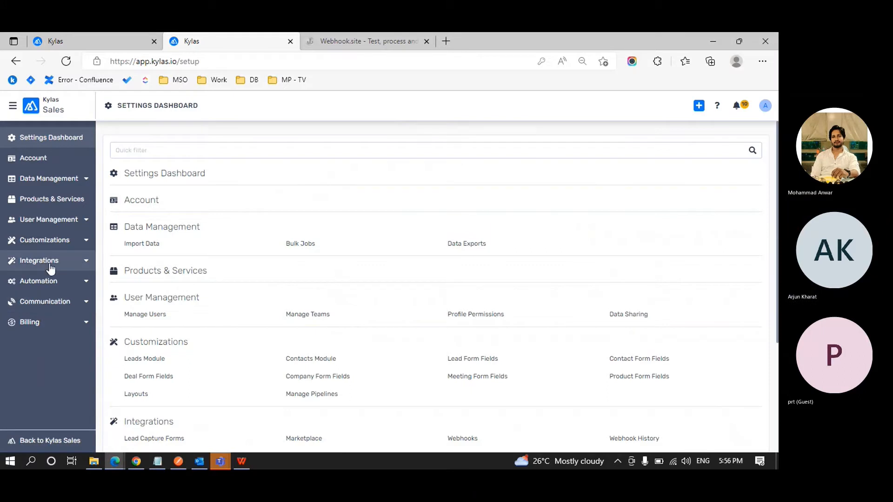
pyautogui.click(85, 264)
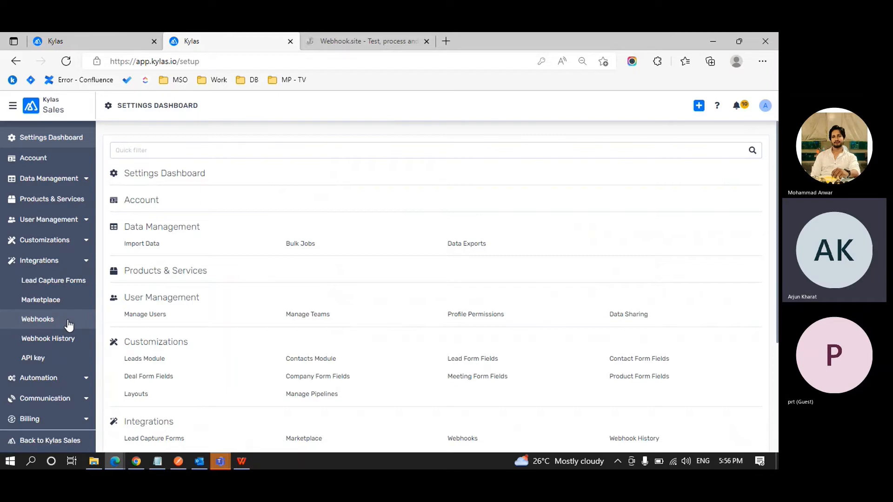
pyautogui.click(69, 325)
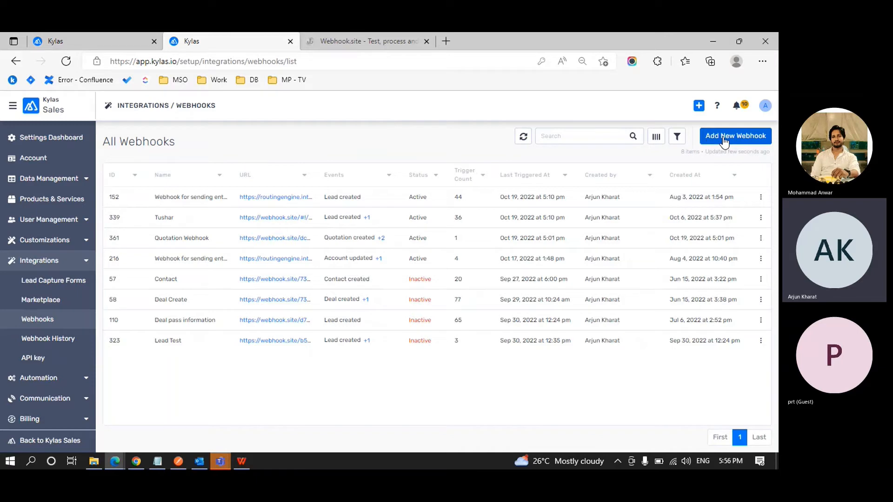
# View the details of webhook 152, then close them.
pyautogui.click(204, 197)
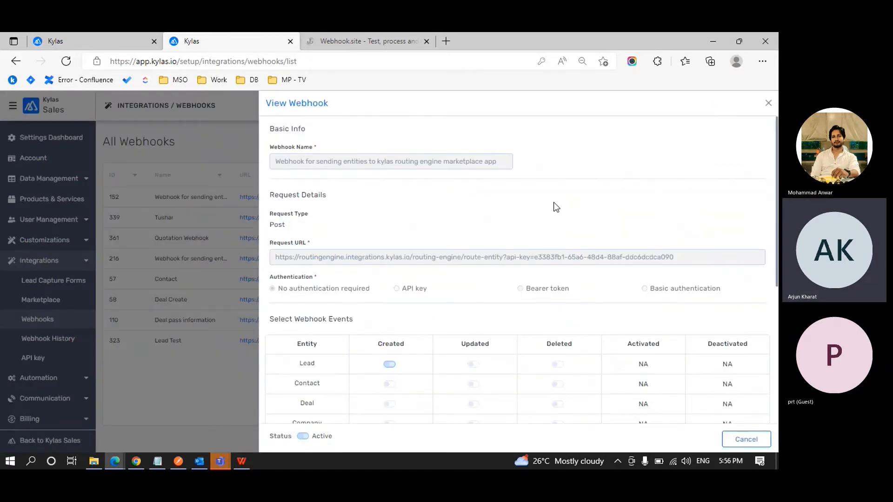
pyautogui.scroll(-2, 556, 207)
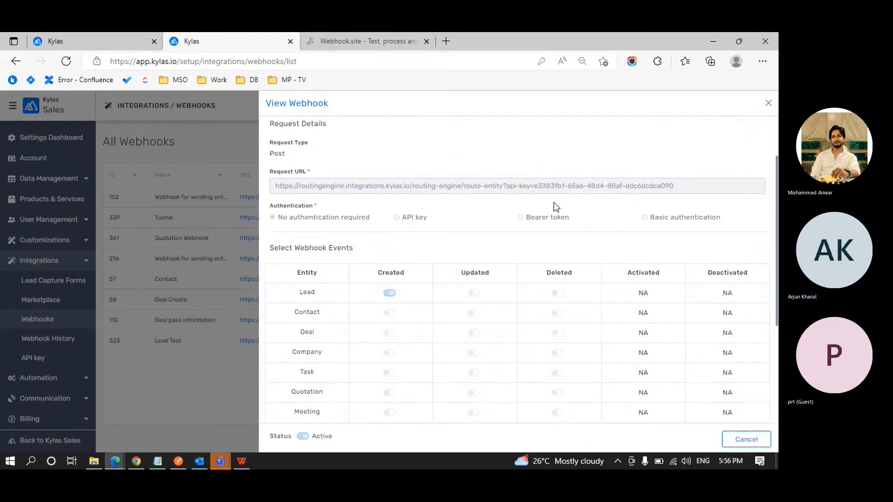
pyautogui.click(769, 104)
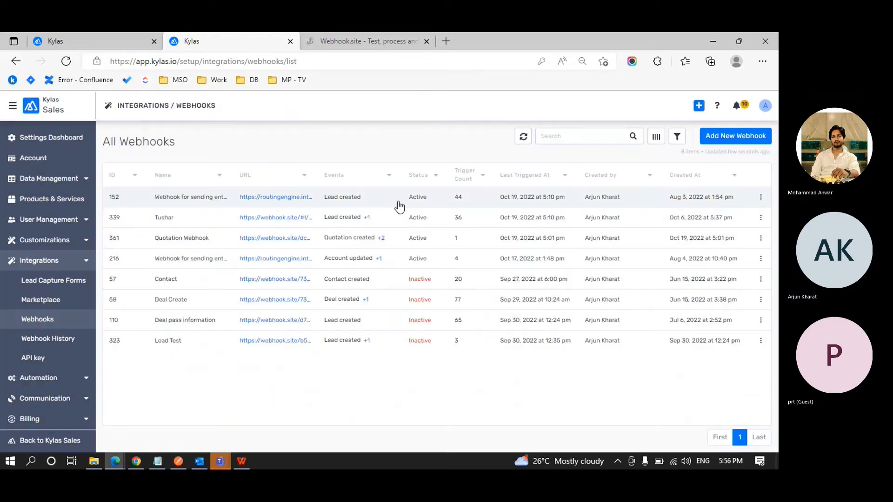
# Open the Quotation Webhook for editing and review its Select Webhook Events section.
pyautogui.click(189, 240)
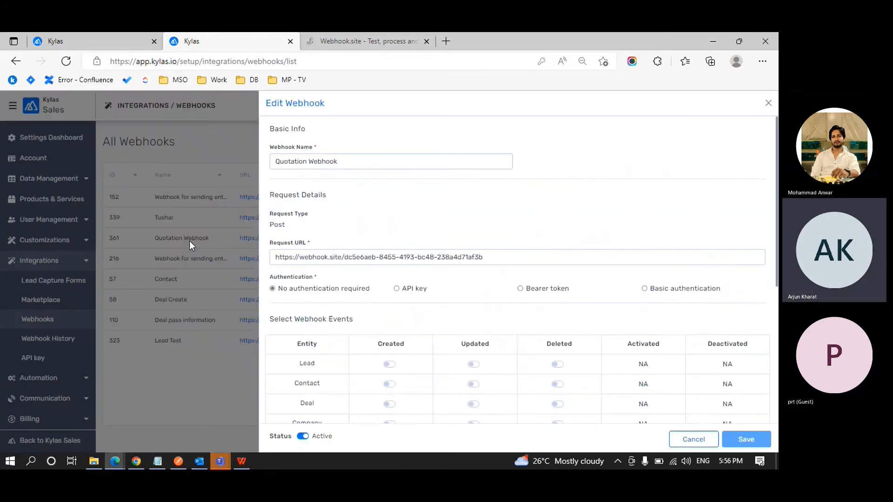
pyautogui.scroll(-1, 398, 207)
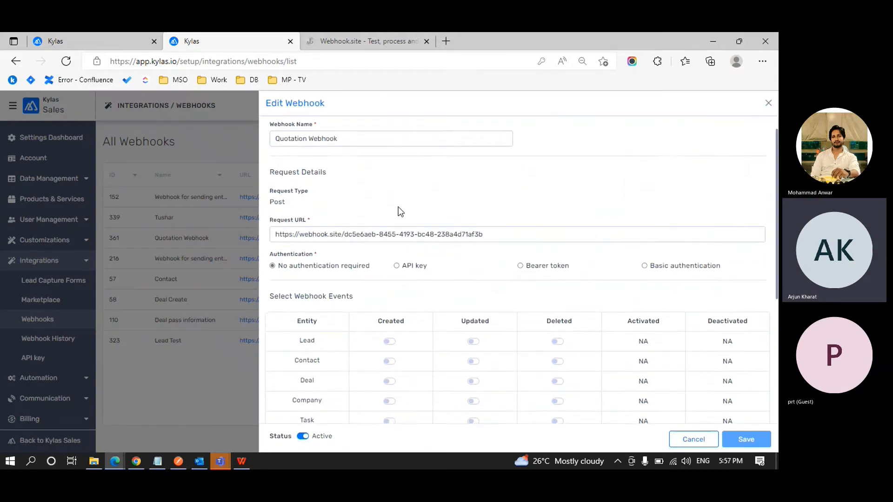
pyautogui.scroll(-4, 399, 207)
pyautogui.scroll(-2, 400, 212)
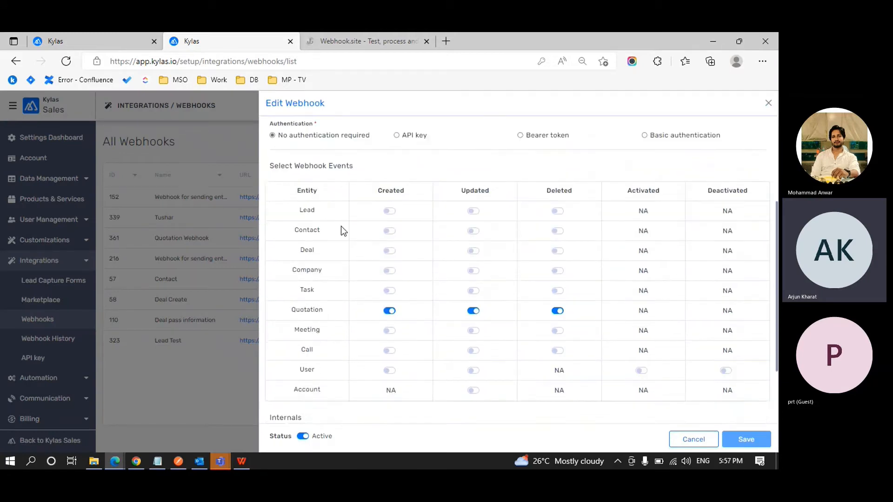
pyautogui.scroll(1, 341, 225)
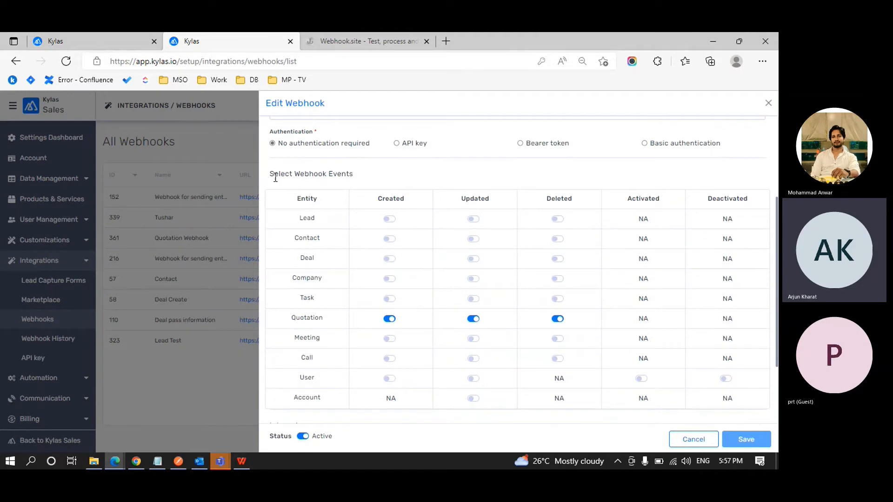
pyautogui.moveTo(267, 177); pyautogui.dragTo(352, 173)
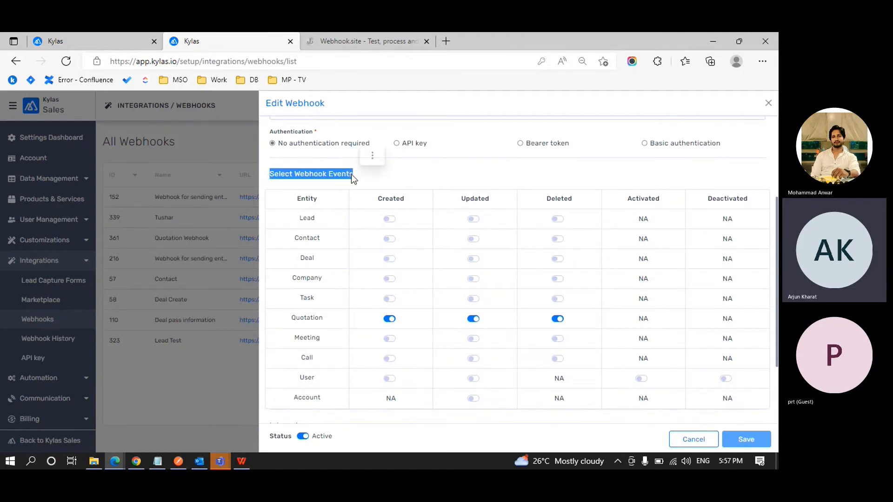
pyautogui.click(352, 174)
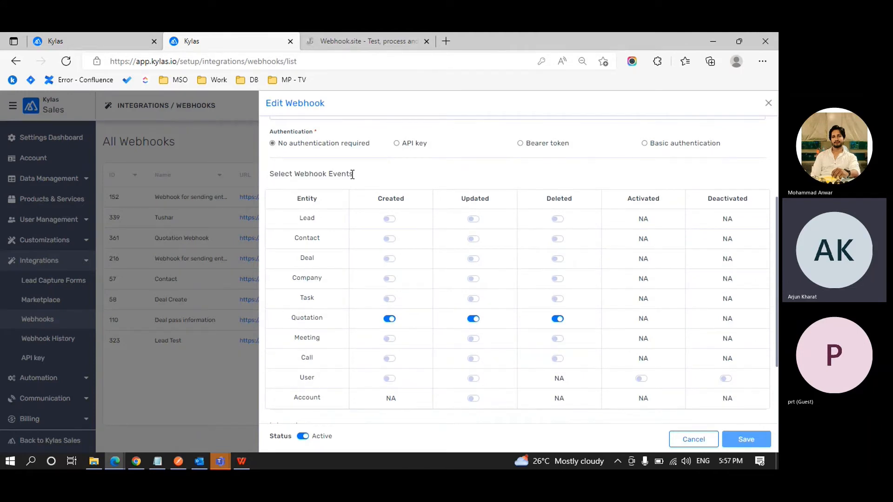
pyautogui.doubleClick(312, 200)
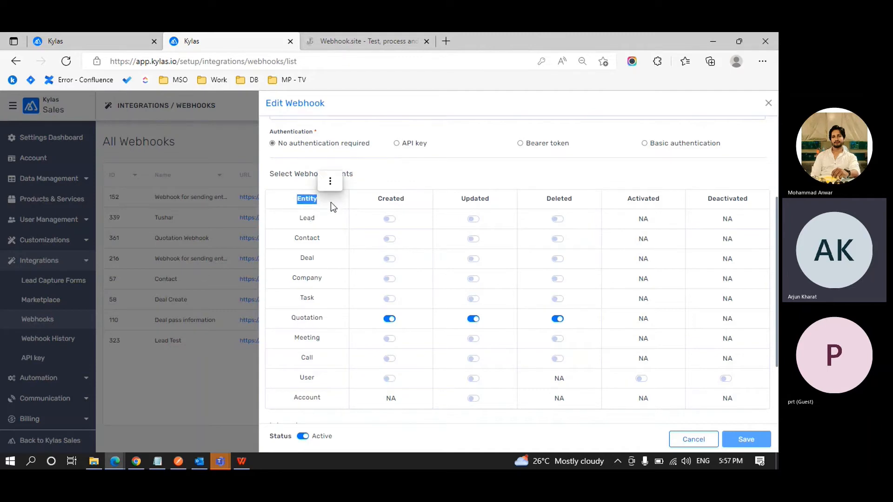
pyautogui.click(331, 202)
# Review the events table's entity list and Created/Updated columns, including the Quotation row.
pyautogui.scroll(-1, 330, 201)
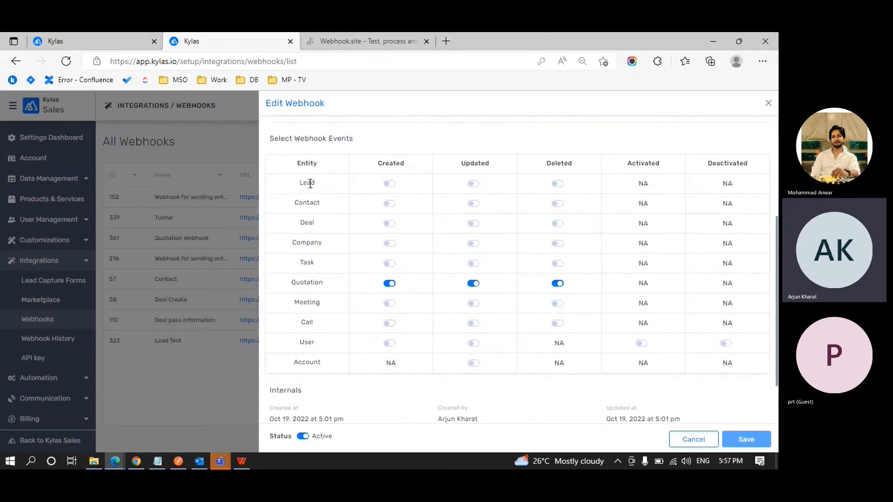
pyautogui.moveTo(310, 184); pyautogui.dragTo(323, 355)
pyautogui.click(322, 355)
pyautogui.moveTo(375, 163); pyautogui.dragTo(560, 164)
pyautogui.click(560, 163)
pyautogui.doubleClick(304, 280)
pyautogui.click(304, 284)
pyautogui.scroll(2, 565, 287)
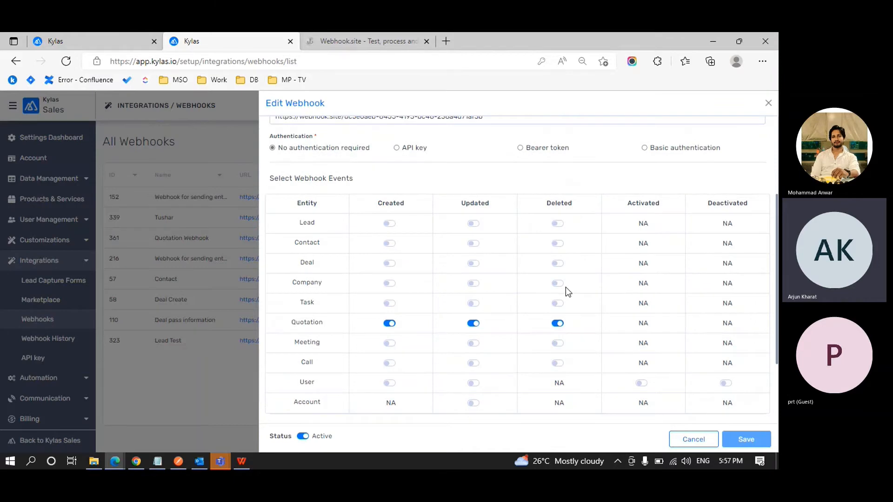
pyautogui.scroll(3, 566, 287)
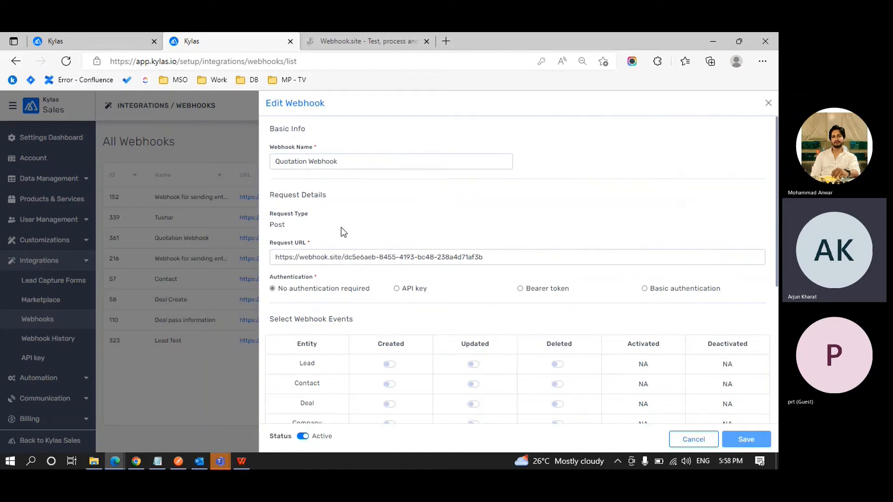
# Compare the webhook's Post request URL with the address on the Webhook.site tab.
pyautogui.doubleClick(278, 226)
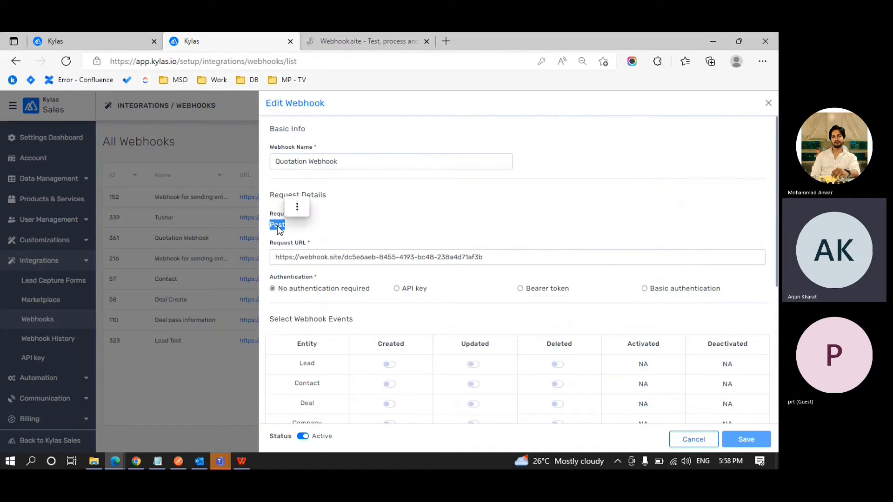
pyautogui.doubleClick(308, 257)
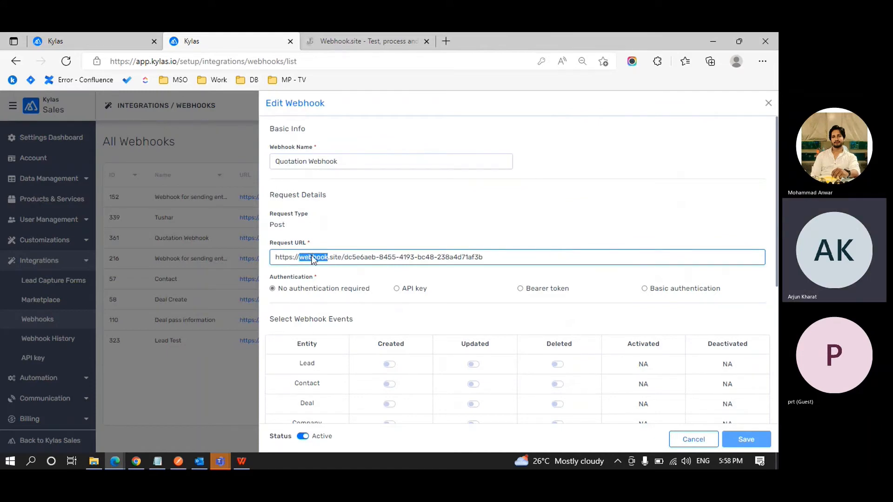
pyautogui.hotkey('ctrl', 'Tab')
pyautogui.scroll(5, 361, 233)
pyautogui.scroll(10, 361, 233)
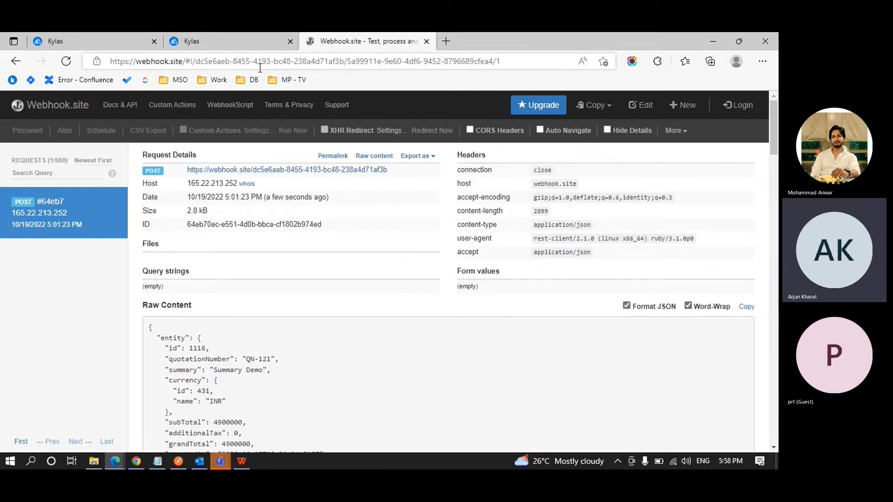
pyautogui.click(255, 36)
pyautogui.click(370, 260)
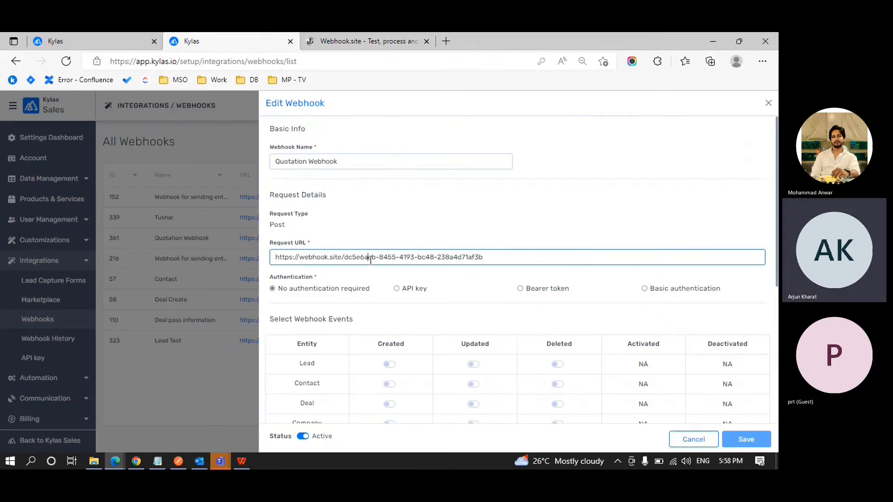
pyautogui.click(496, 255)
pyautogui.moveTo(270, 242); pyautogui.dragTo(317, 240)
pyautogui.click(382, 286)
# Scroll through the Quotation Webhook's events table and dismiss a small popup menu.
pyautogui.scroll(-1, 381, 286)
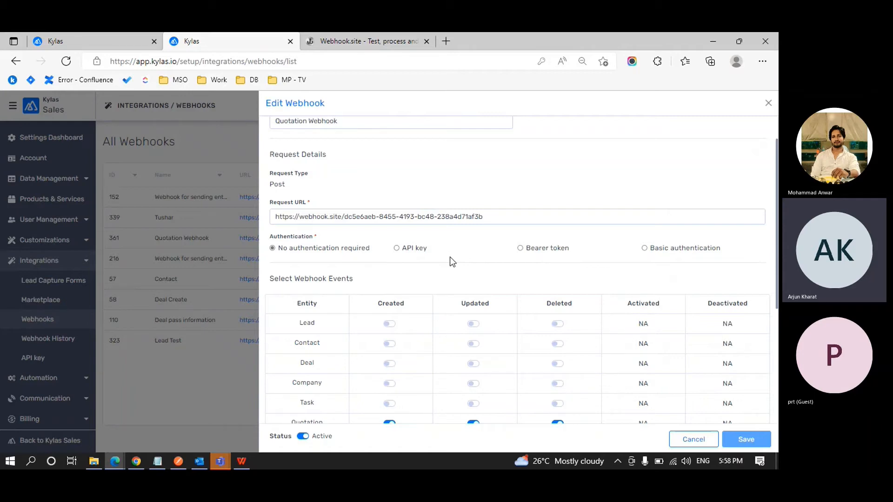
pyautogui.scroll(-1, 450, 257)
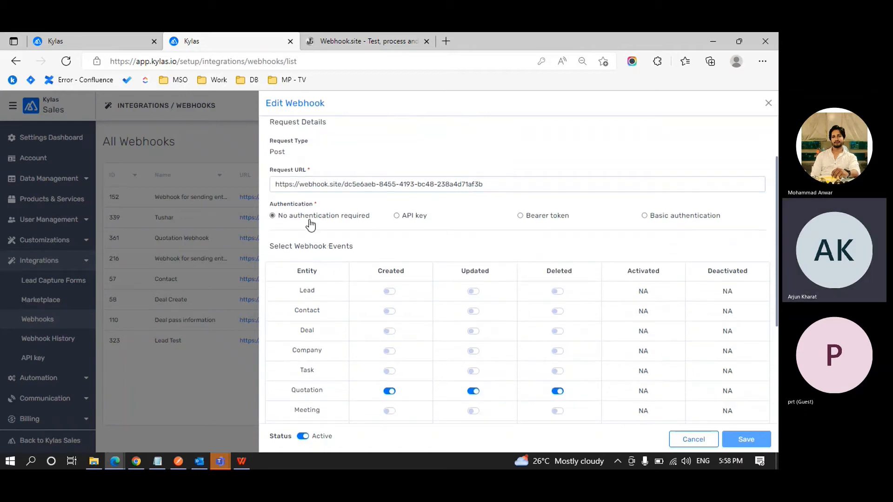
pyautogui.scroll(-3, 311, 224)
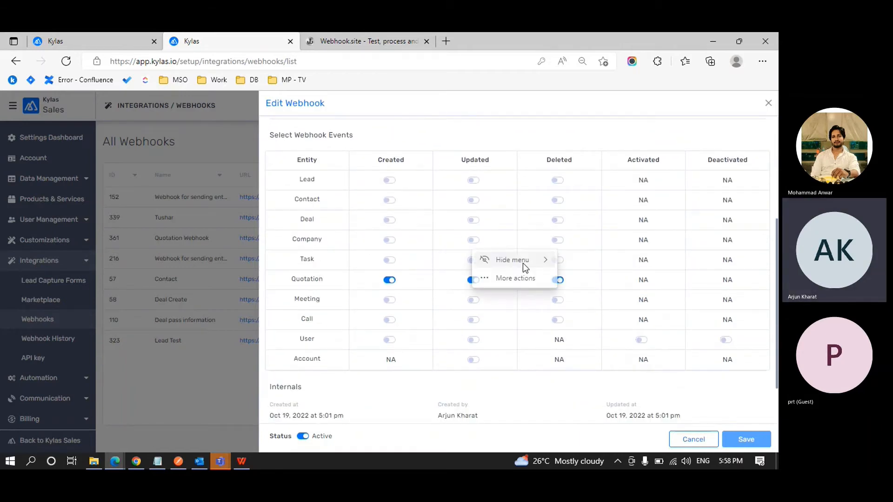
pyautogui.click(557, 339)
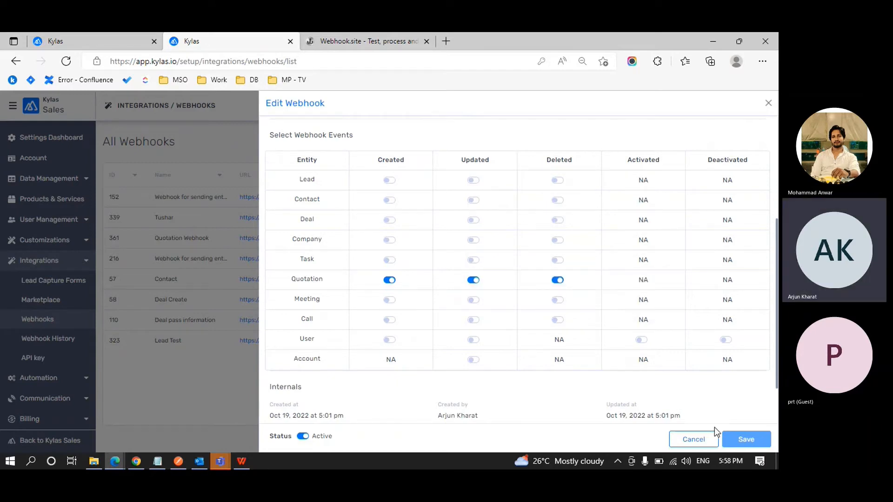
# Close the webhook form without saving and glance at the Webhook.site tab.
pyautogui.click(769, 103)
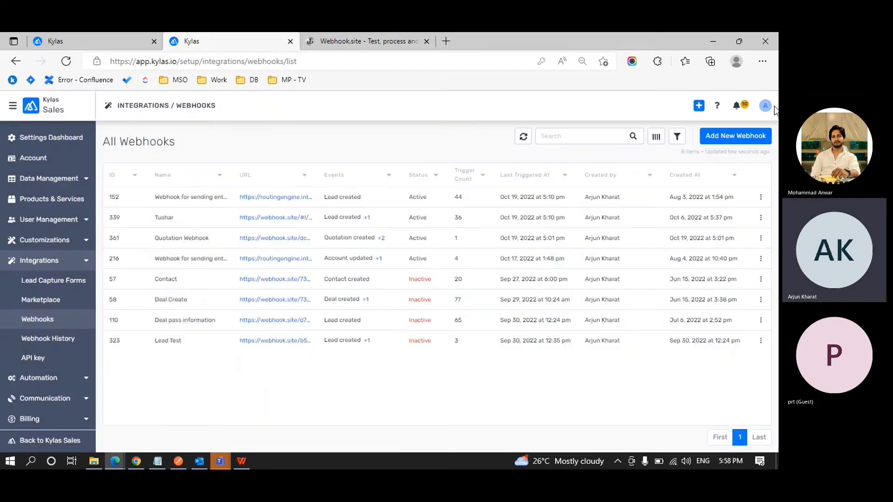
pyautogui.click(351, 41)
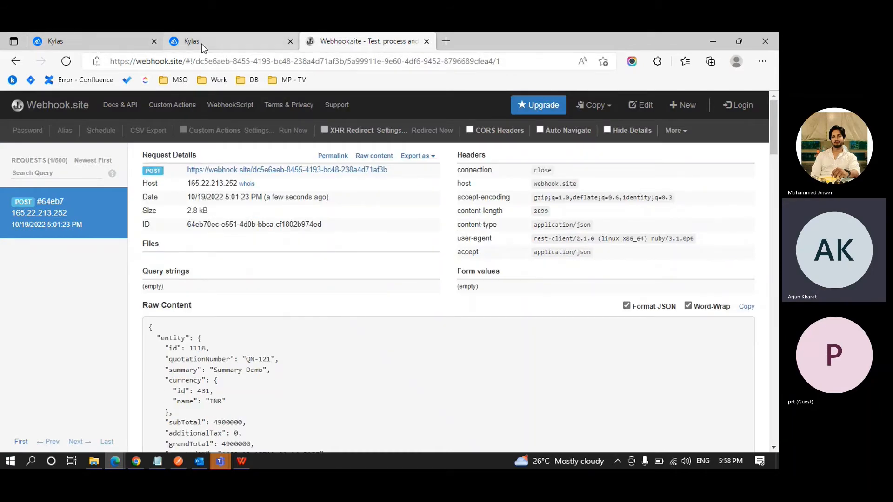
pyautogui.click(204, 41)
# Switch to the Kylas Sales app and open its All Quotations list.
pyautogui.click(13, 106)
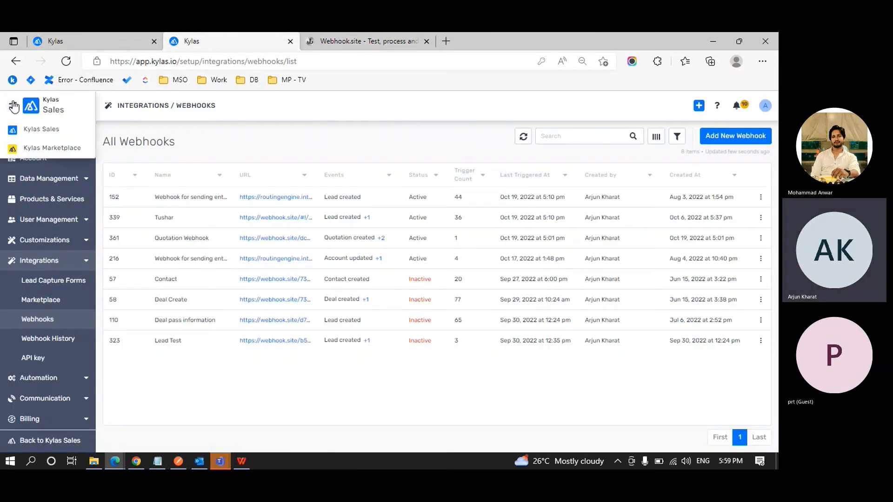
pyautogui.click(41, 130)
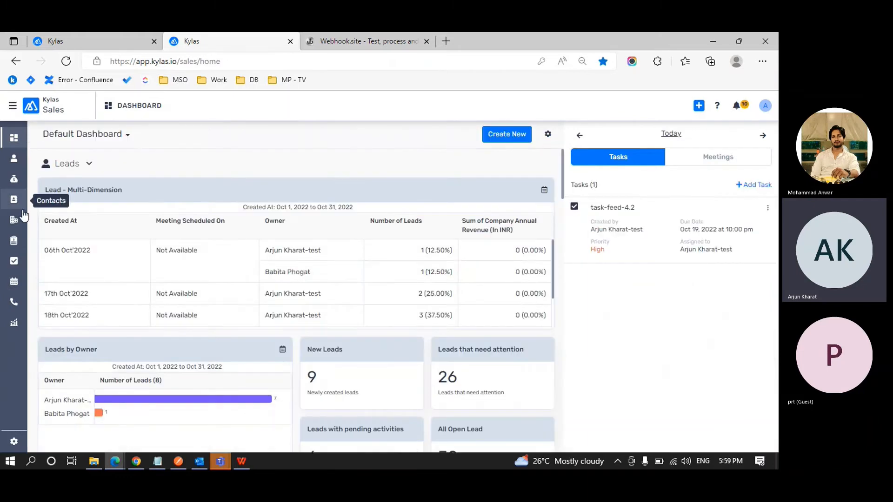
pyautogui.click(19, 241)
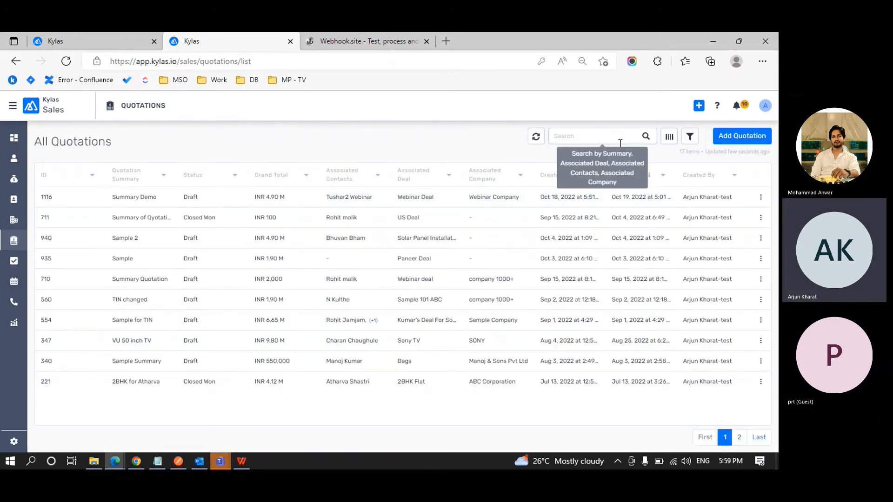
# Start a new quotation numbered QN-001 with summary 'Demo Webinar'.
pyautogui.click(742, 135)
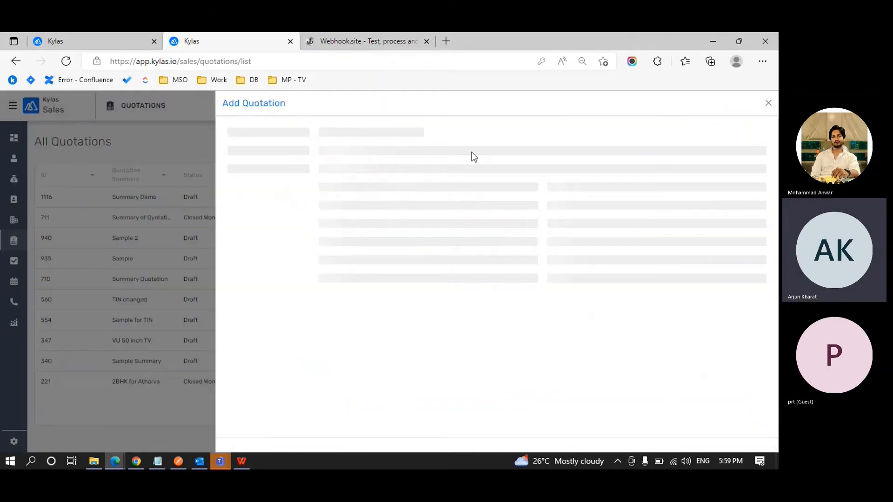
pyautogui.click(402, 159)
pyautogui.write('QN')
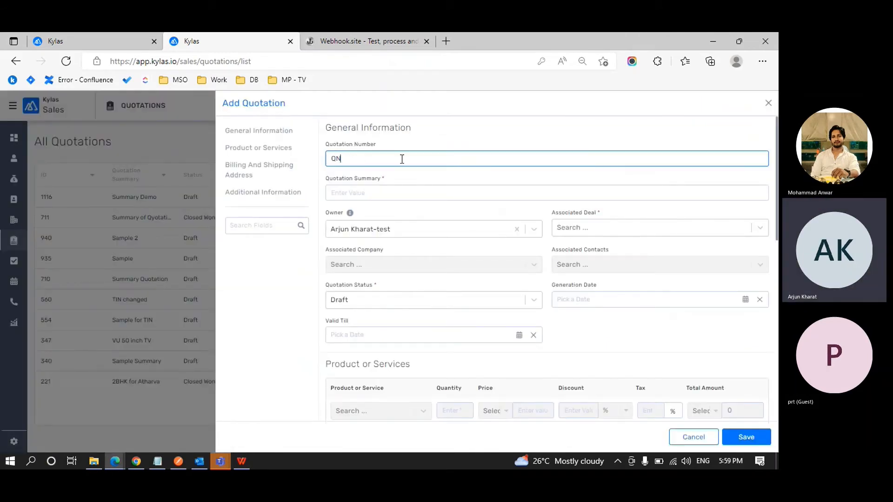
pyautogui.write('-001Demo Wb')
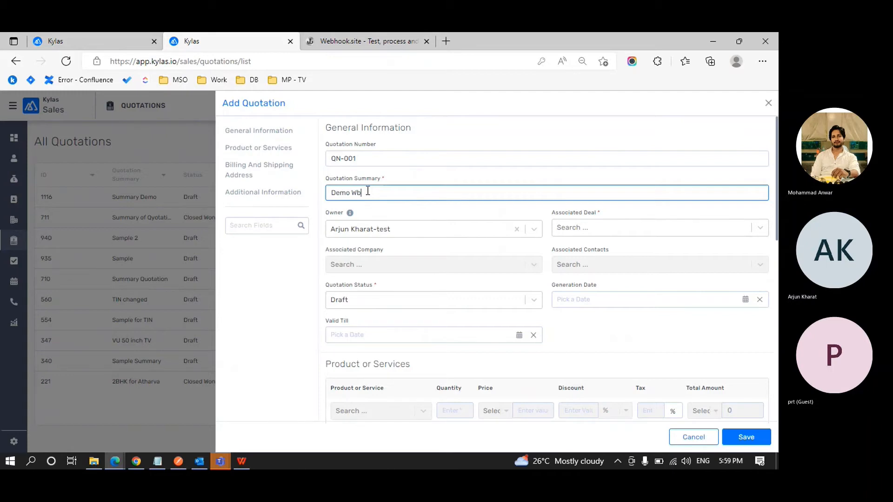
pyautogui.press('BackSpace')
pyautogui.write('ebinar')
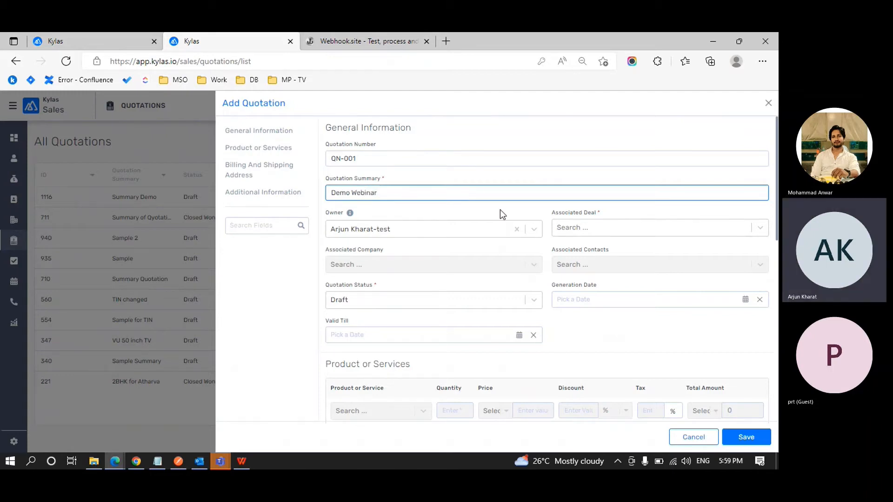
# Associate the quotation with the deal Solar Panel Installation.
pyautogui.click(568, 227)
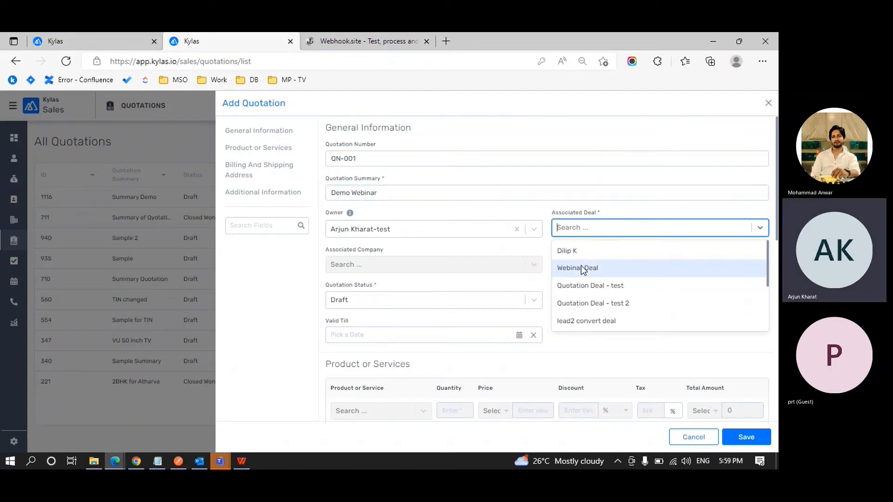
pyautogui.scroll(-3, 582, 270)
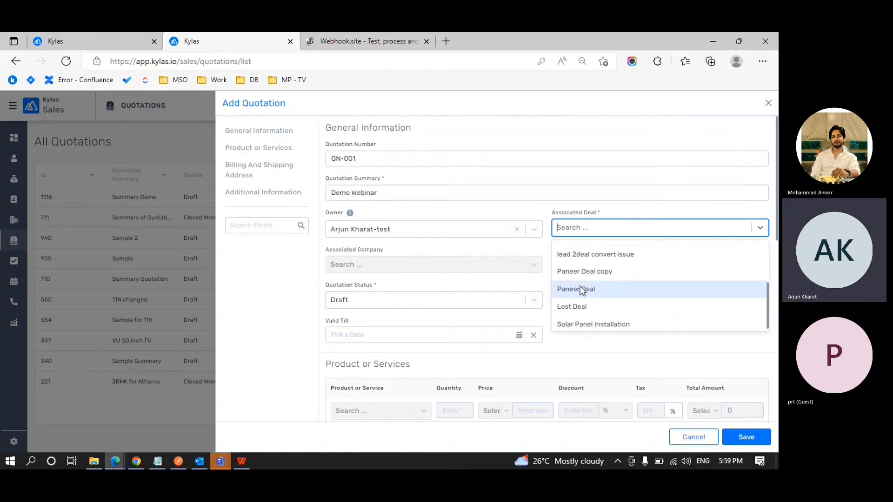
pyautogui.click(571, 288)
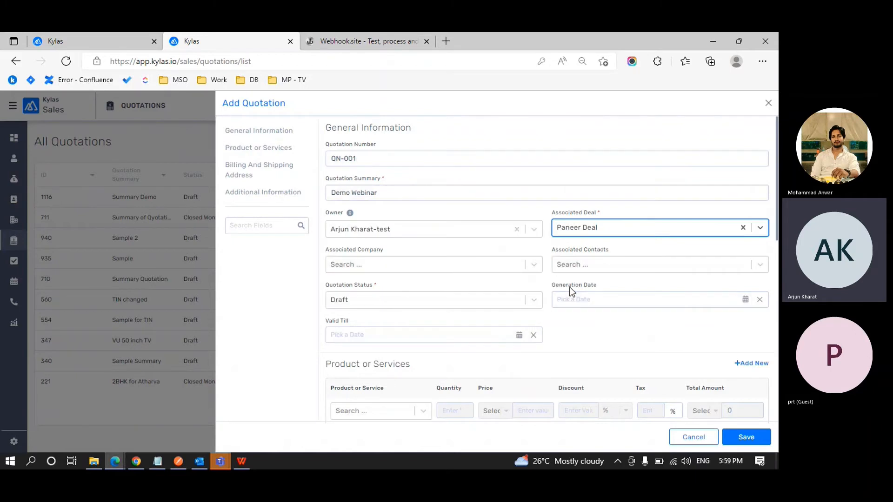
pyautogui.click(589, 230)
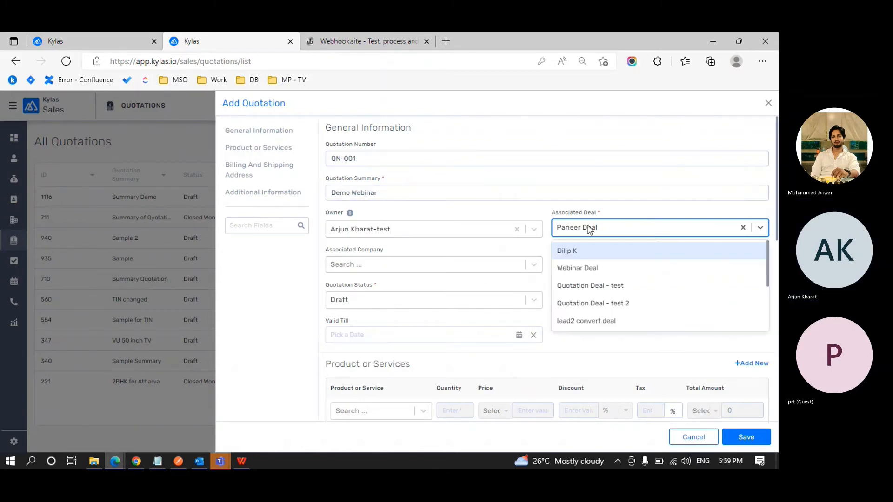
pyautogui.scroll(-1, 583, 272)
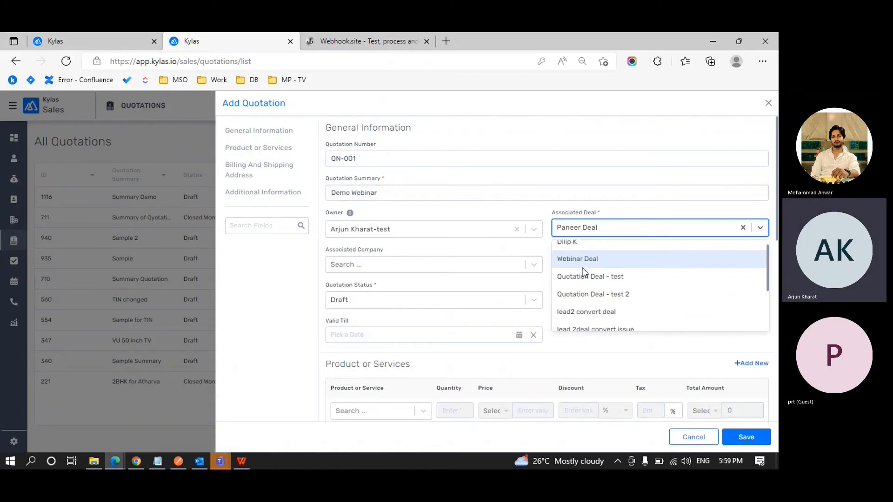
pyautogui.scroll(-3, 584, 272)
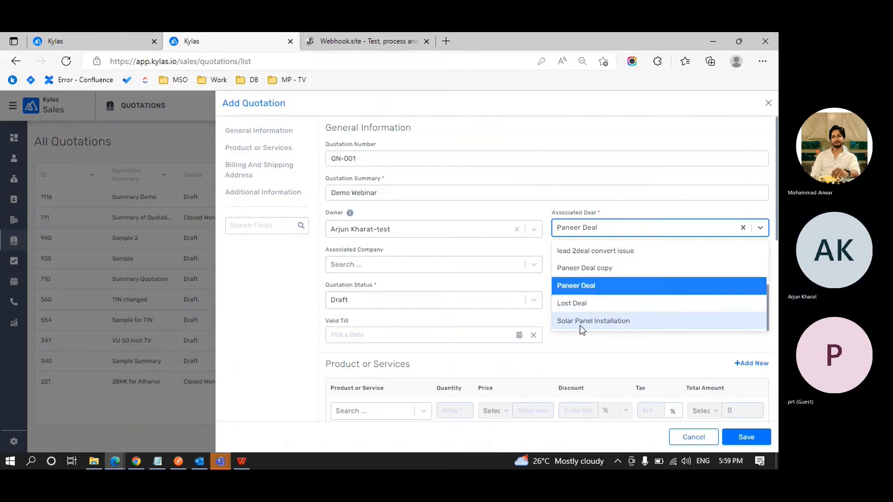
pyautogui.click(584, 323)
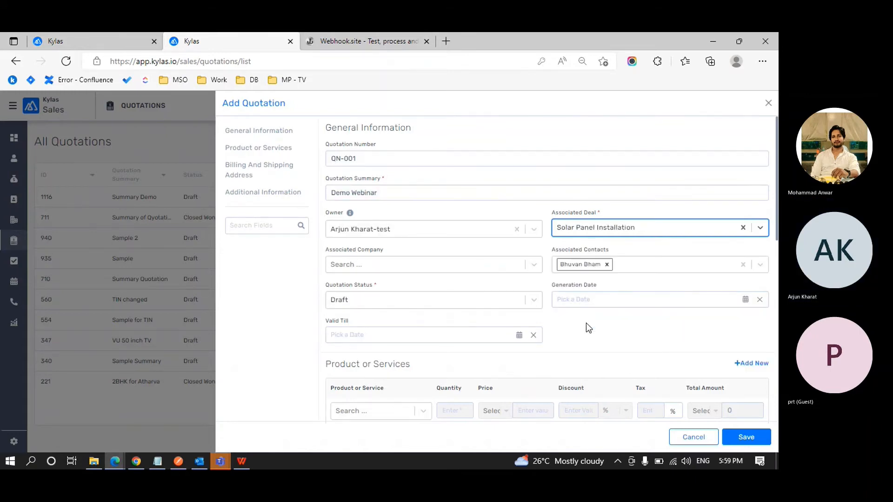
# Set company Webinar Company, generation date Oct 19, 2022 and Valid Till Oct 26, 2022.
pyautogui.click(429, 264)
pyautogui.click(391, 302)
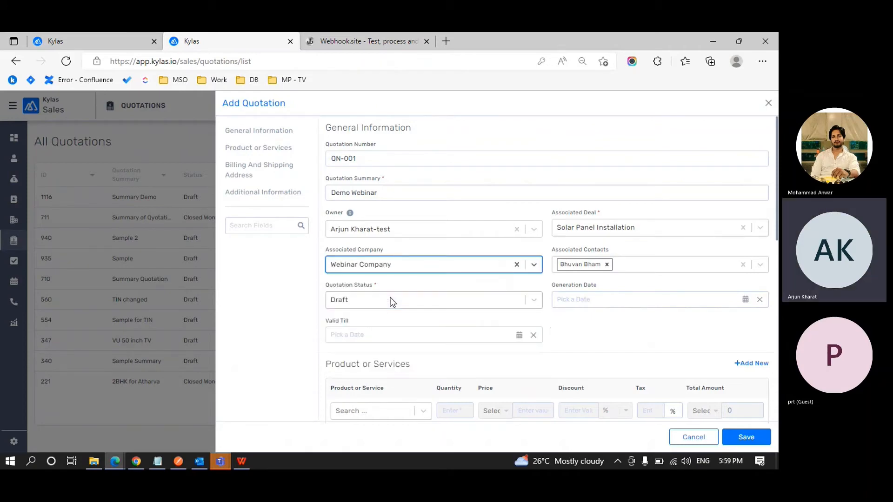
pyautogui.click(613, 301)
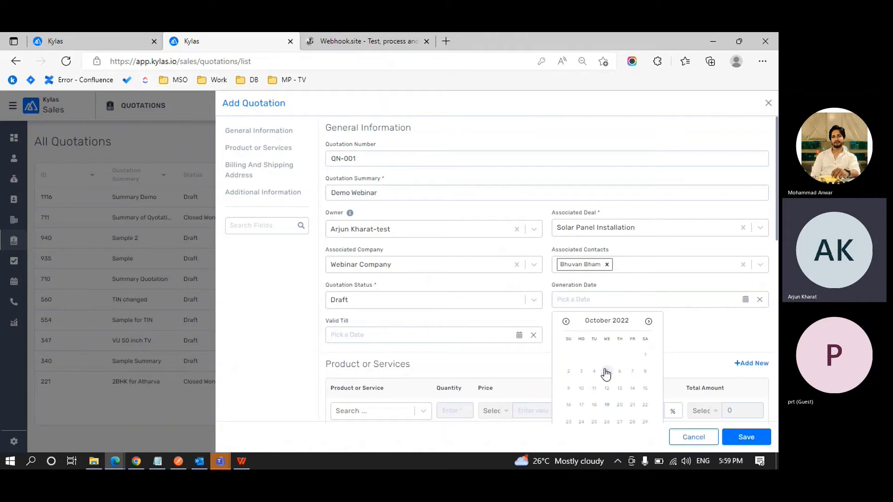
pyautogui.click(607, 405)
pyautogui.click(465, 332)
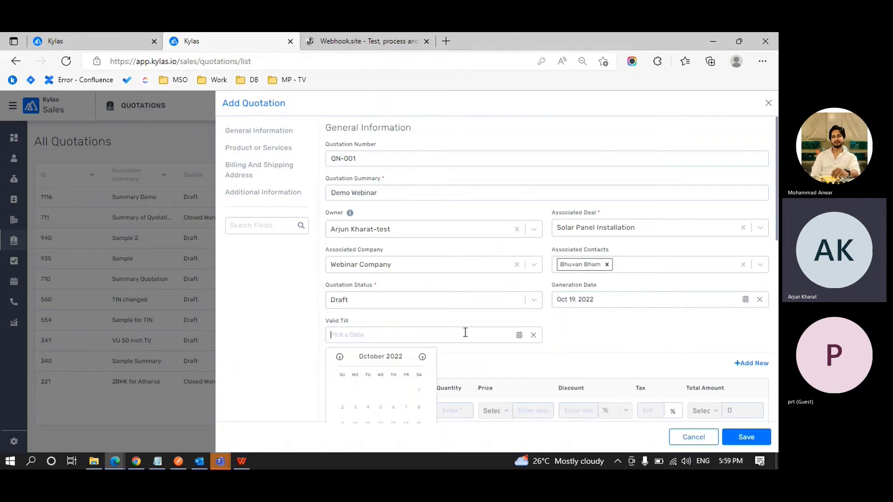
pyautogui.scroll(-3, 411, 366)
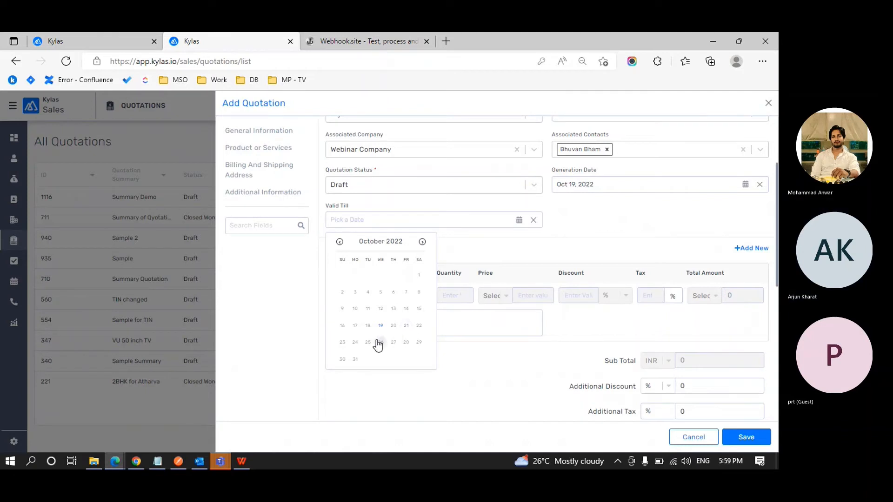
pyautogui.click(380, 342)
# Add product 1BHK-KHB1 at INR 1900000, quantity 1, to the quotation.
pyautogui.click(424, 299)
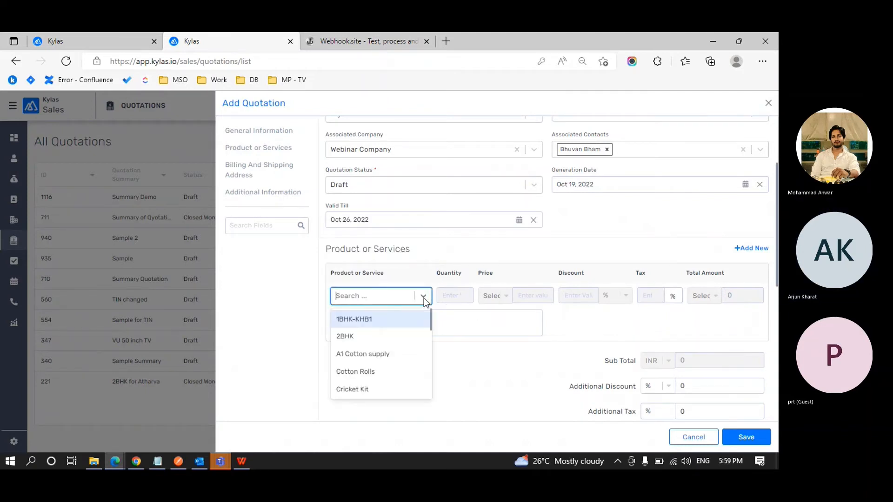
pyautogui.click(386, 319)
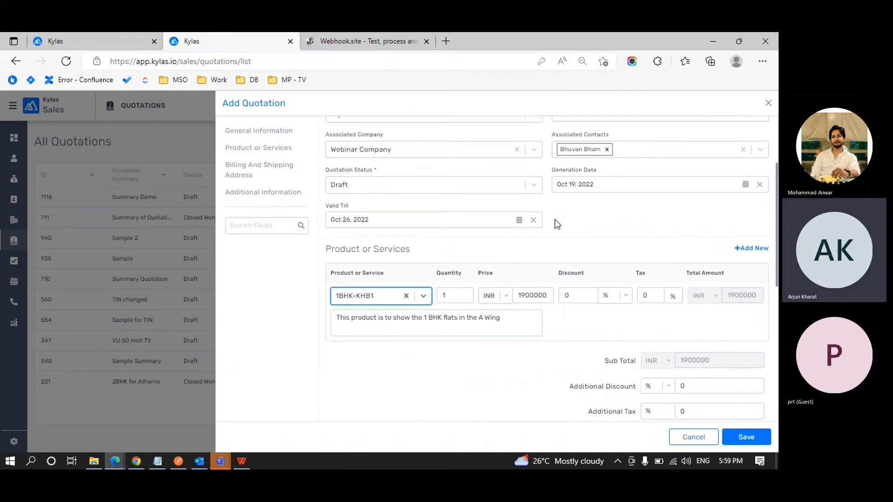
pyautogui.scroll(1, 598, 204)
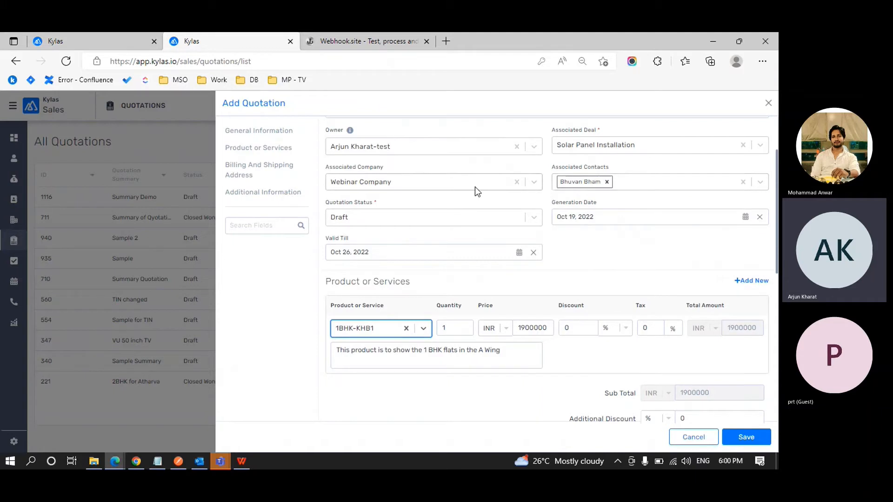
pyautogui.scroll(-1, 478, 255)
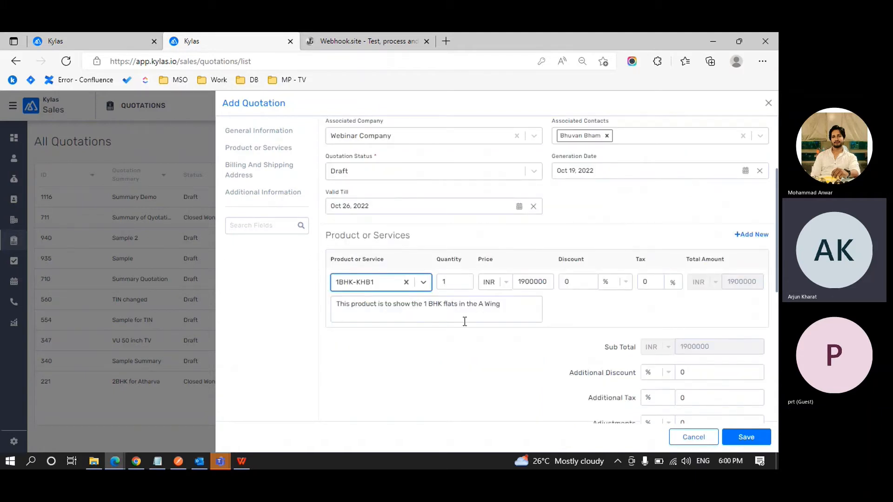
pyautogui.scroll(-1, 464, 321)
pyautogui.scroll(2, 464, 320)
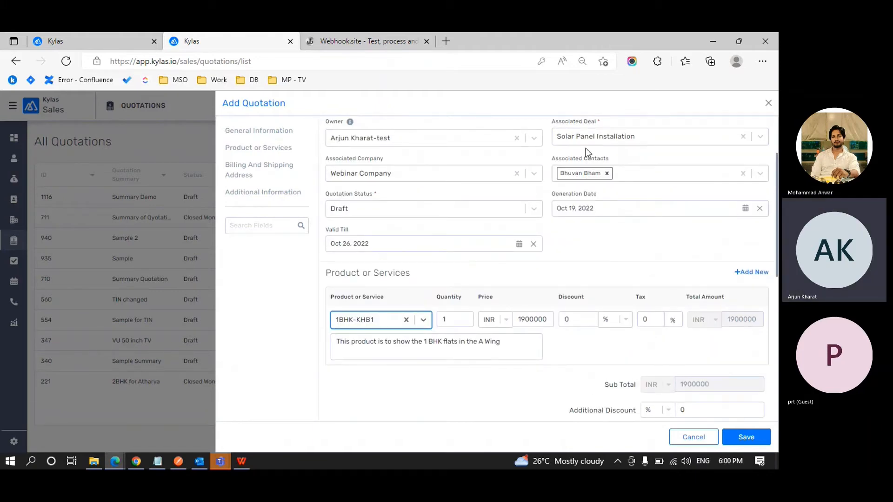
# Toggle the shipping address option, leaving shipping the same as the billing address.
pyautogui.scroll(-1, 638, 272)
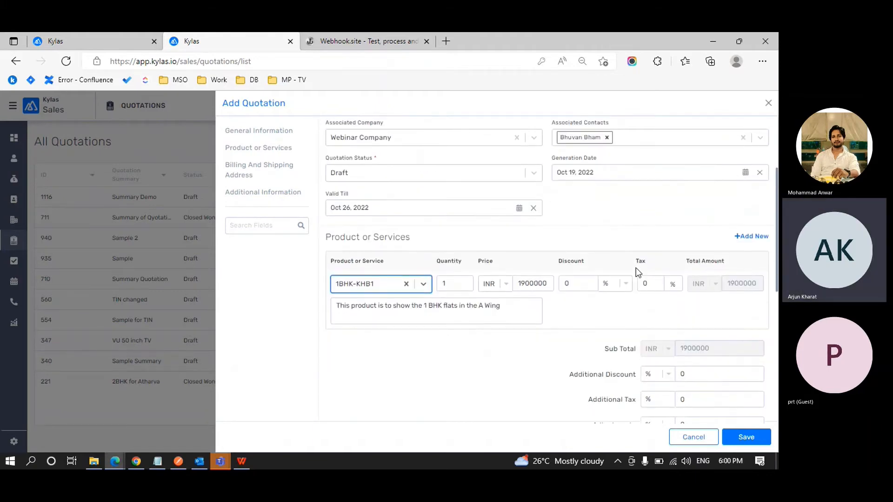
pyautogui.scroll(-8, 637, 272)
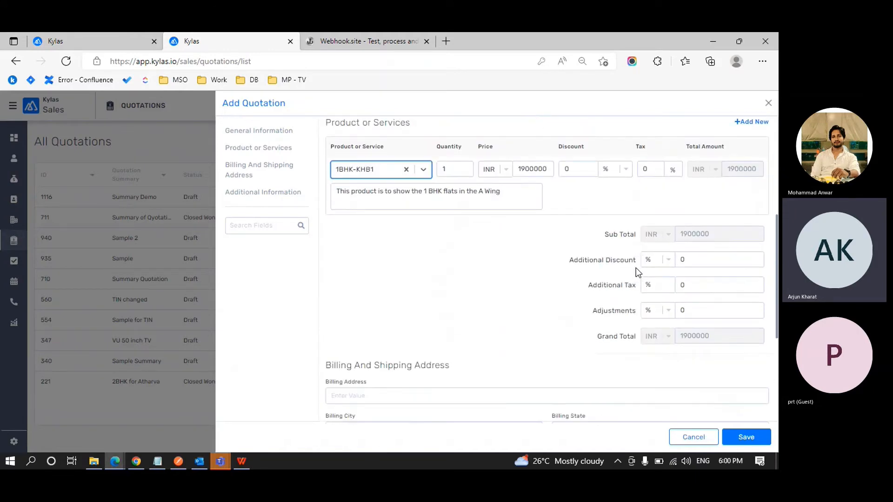
pyautogui.scroll(-1, 638, 273)
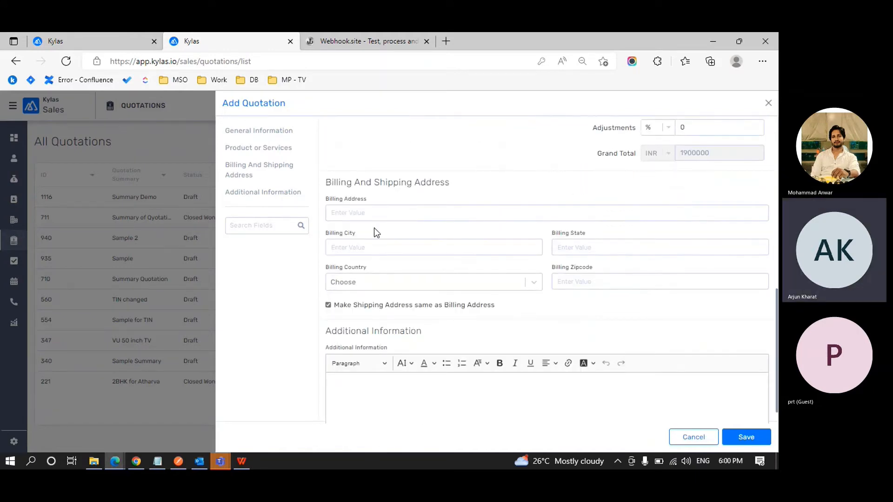
pyautogui.click(373, 212)
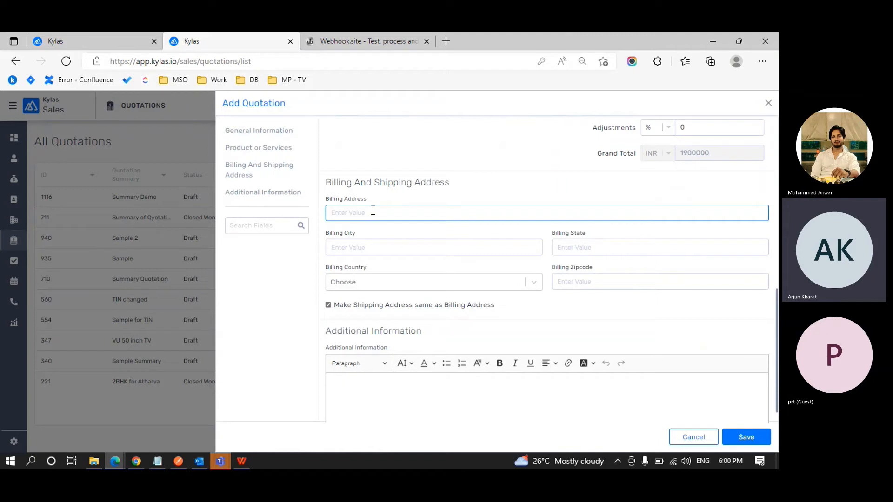
pyautogui.click(328, 306)
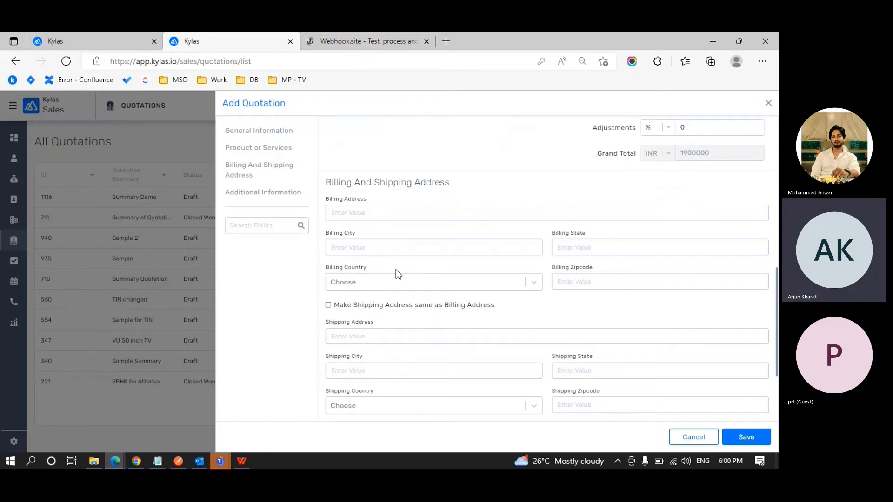
pyautogui.click(329, 306)
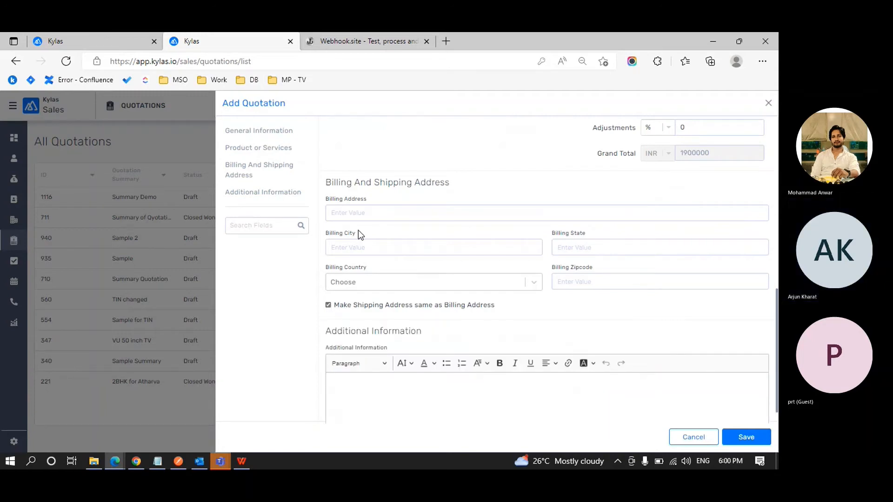
pyautogui.click(369, 207)
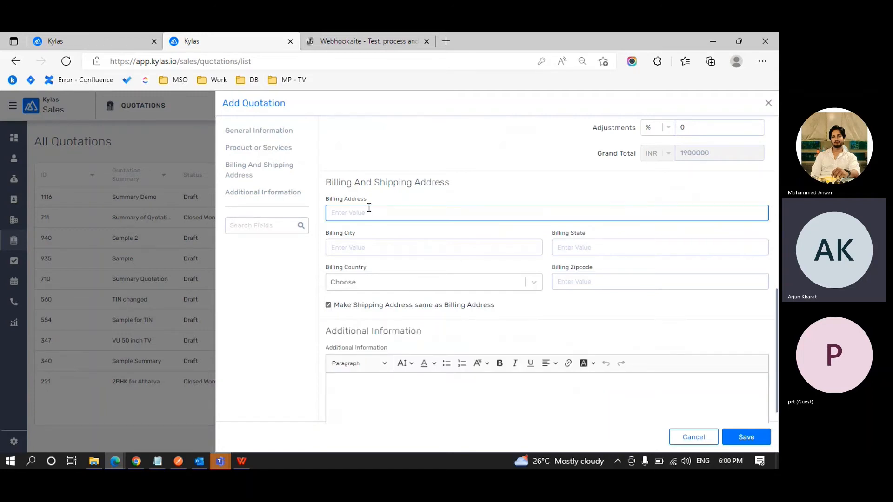
pyautogui.scroll(-1, 368, 208)
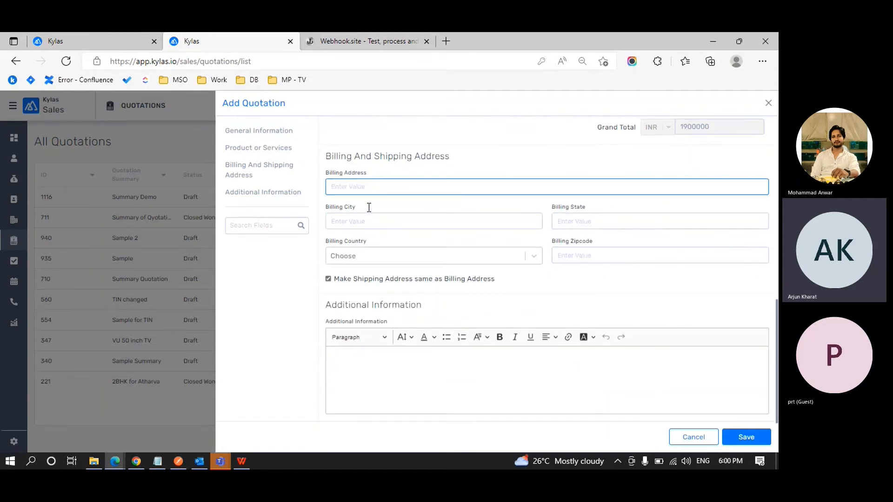
pyautogui.click(382, 381)
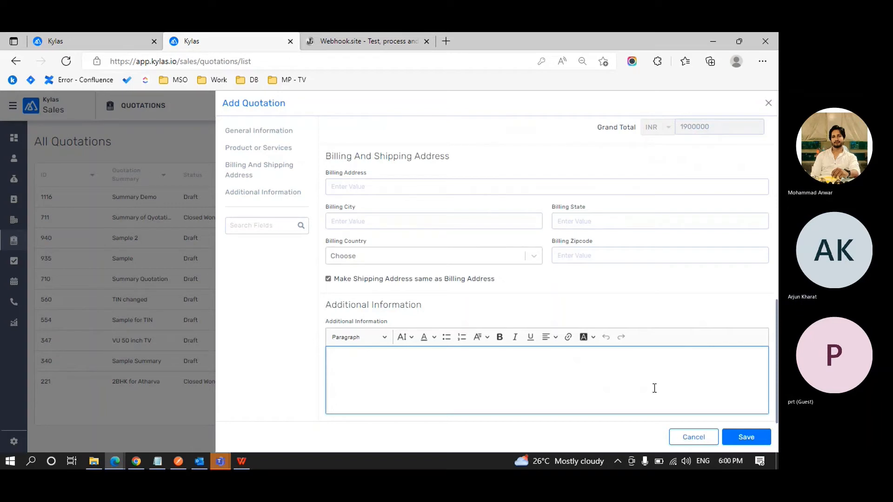
# Enter billing address 'Send this to webhook', save, and open the resulting POST on Webhook.site.
pyautogui.click(459, 192)
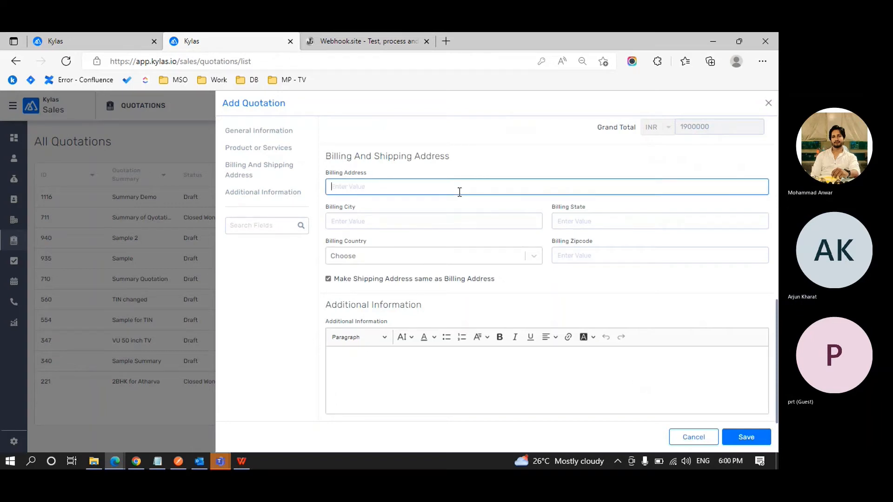
pyautogui.write('Send this to w')
pyautogui.write('ebhh')
pyautogui.write('ok')
pyautogui.press('BackSpace')
pyautogui.press('BackSpace')
pyautogui.write('ook')
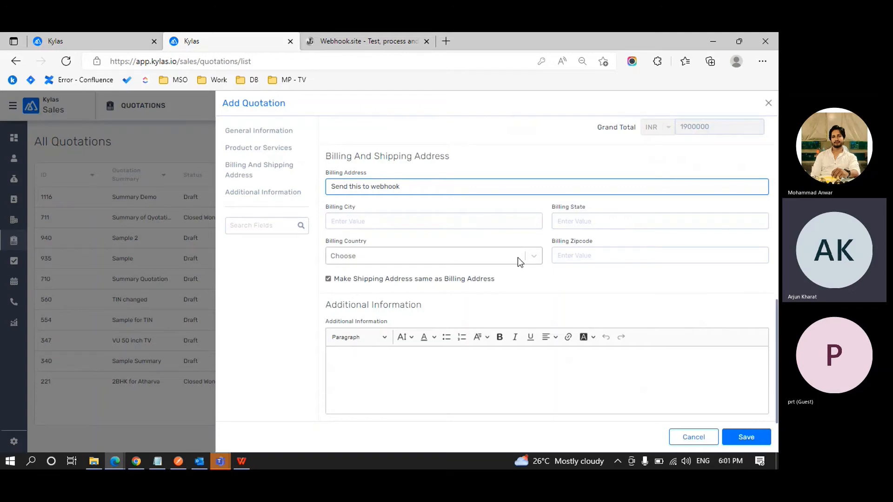
pyautogui.click(746, 438)
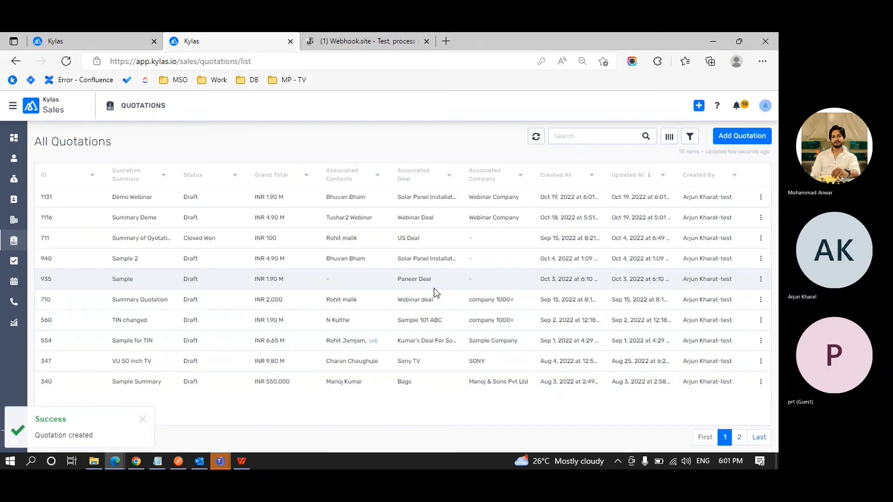
pyautogui.hotkey('ctrl', 'Tab')
pyautogui.click(78, 217)
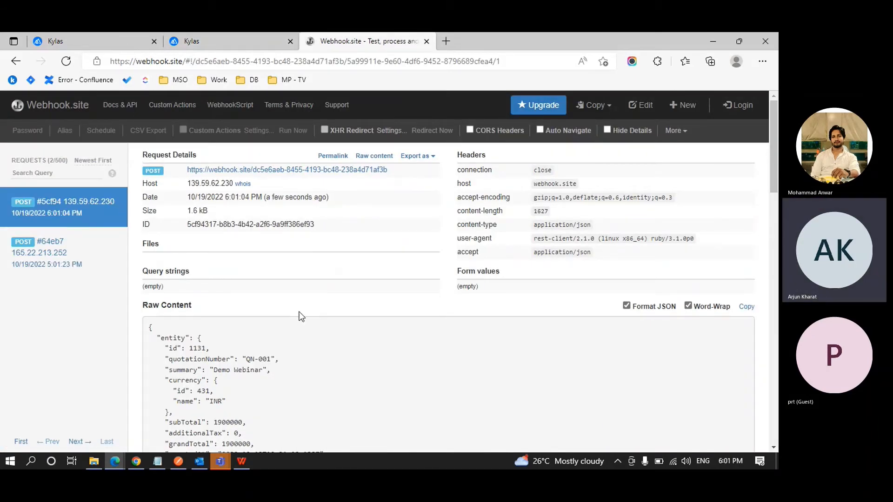
# Locate the quotationNumber QN-001 line in the Raw Content JSON, then return to Kylas.
pyautogui.scroll(-2, 301, 316)
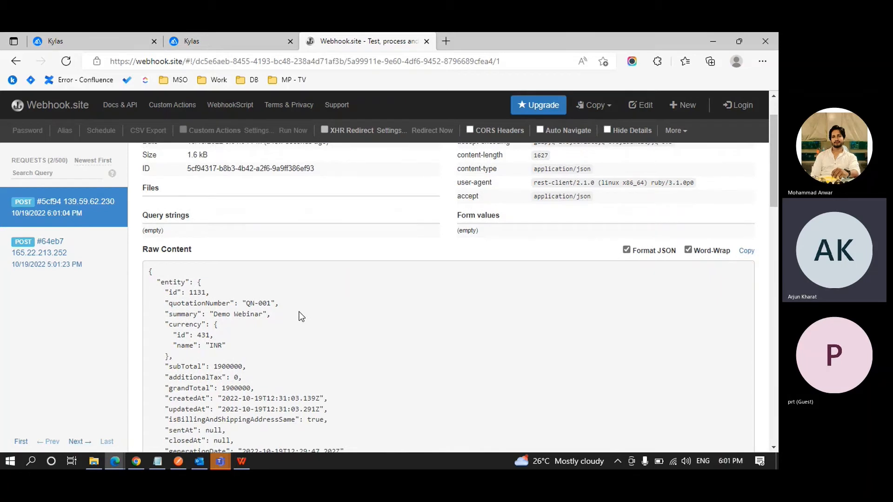
pyautogui.scroll(-1, 301, 316)
pyautogui.scroll(-1, 301, 316)
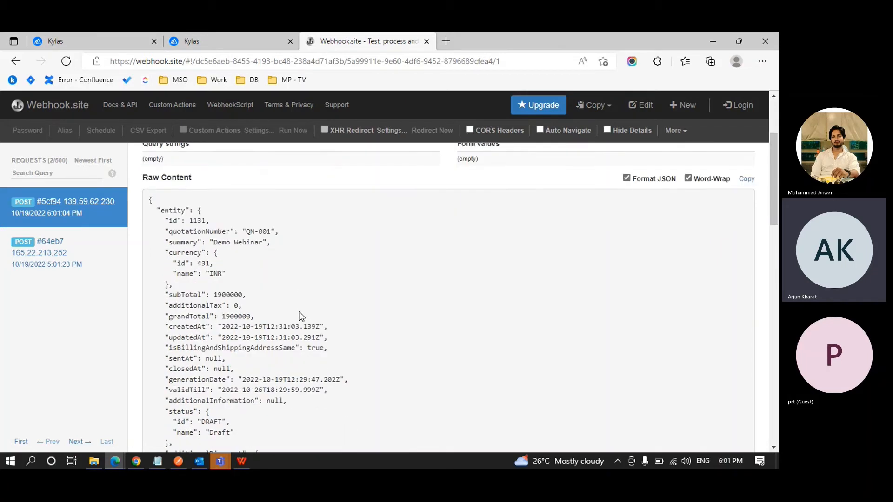
pyautogui.scroll(-1, 299, 316)
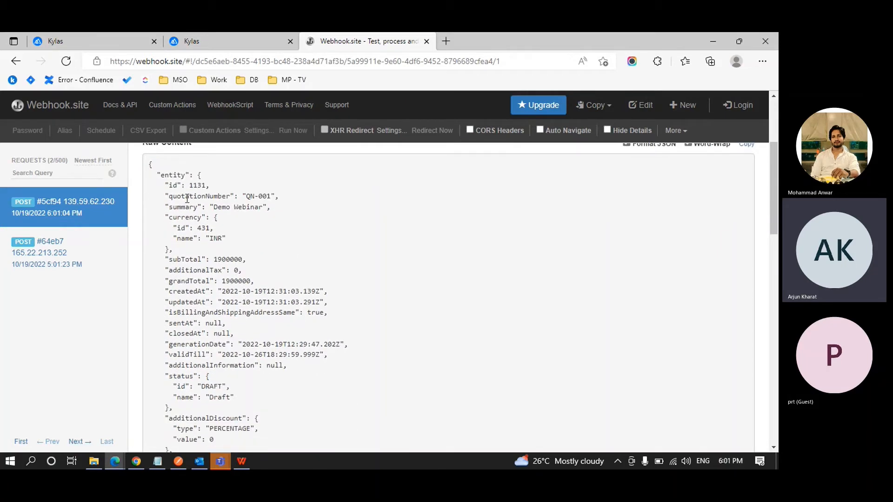
pyautogui.moveTo(181, 195); pyautogui.dragTo(272, 196)
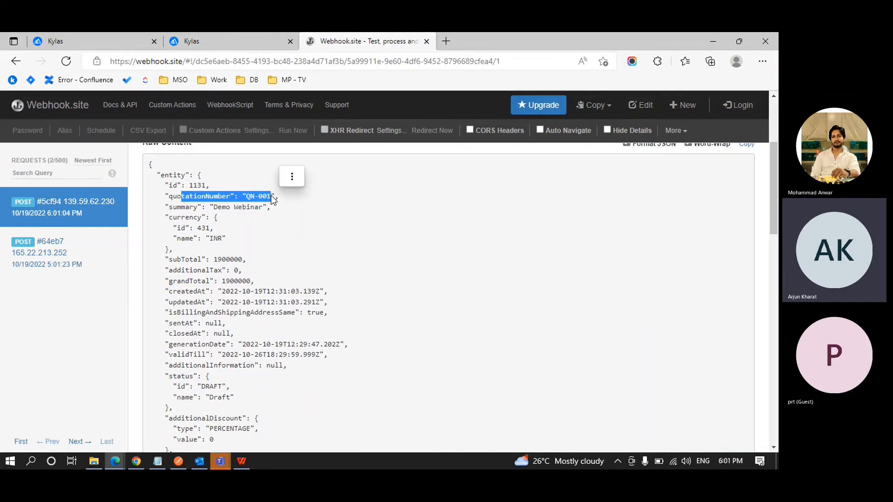
pyautogui.hotkey('ctrl', 'shift', 'Tab')
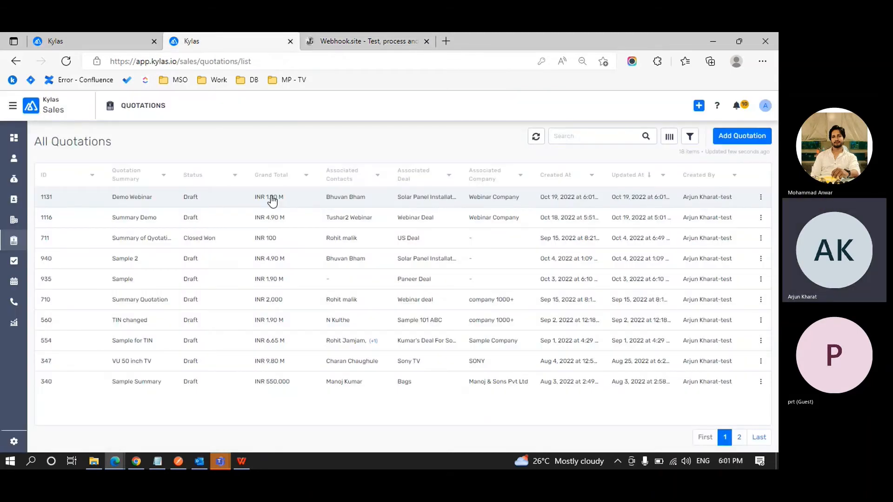
# Open the Demo Webinar quotation and check that its number #QN-001 matches the Webhook.site payload.
pyautogui.click(149, 199)
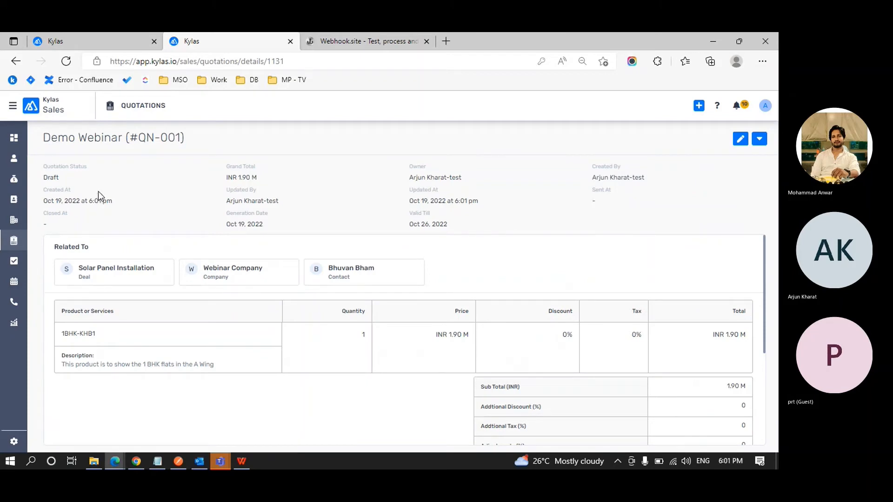
pyautogui.hotkey('ctrl', 'Tab')
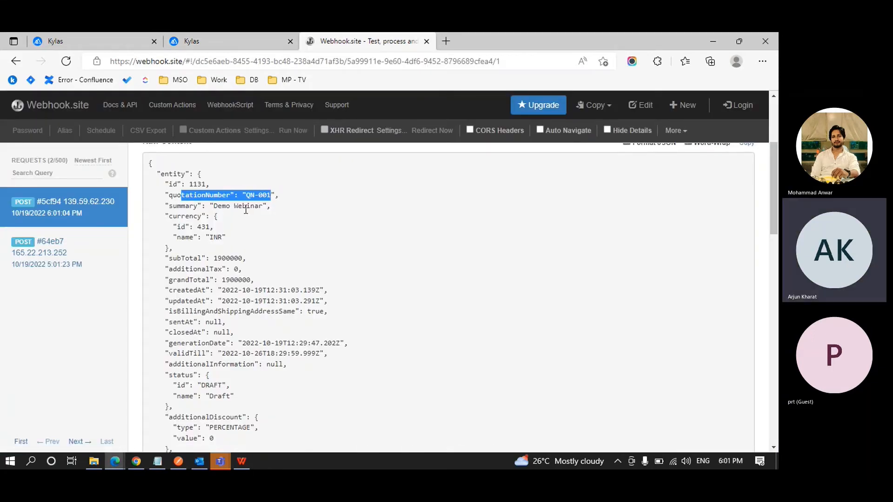
pyautogui.hotkey('ctrl', 'shift', 'Tab')
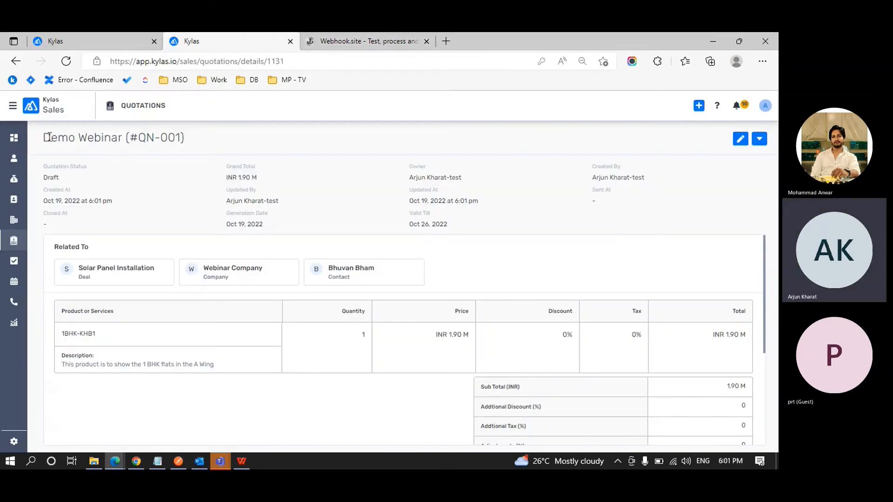
pyautogui.moveTo(49, 137); pyautogui.dragTo(186, 138)
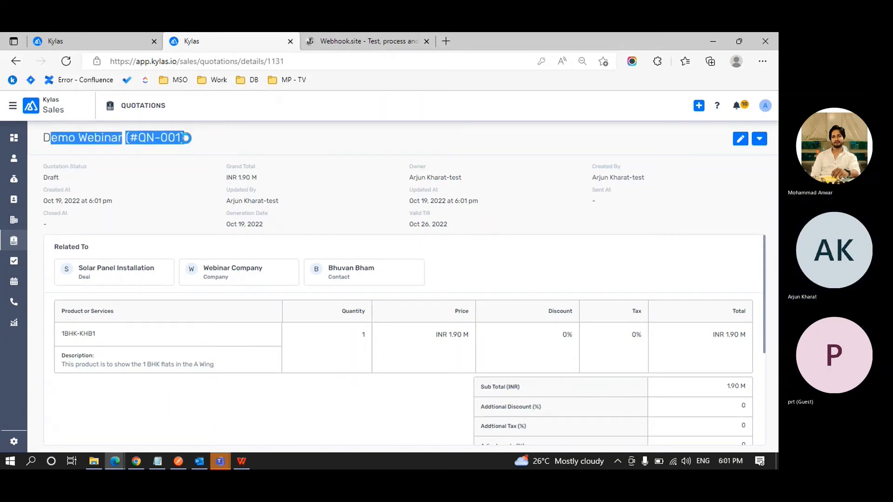
pyautogui.hotkey('ctrl', 'Tab')
# Scroll the Webhook.site payload and highlight the associatedDeal entry, Solar Panel Installation.
pyautogui.scroll(-1, 203, 172)
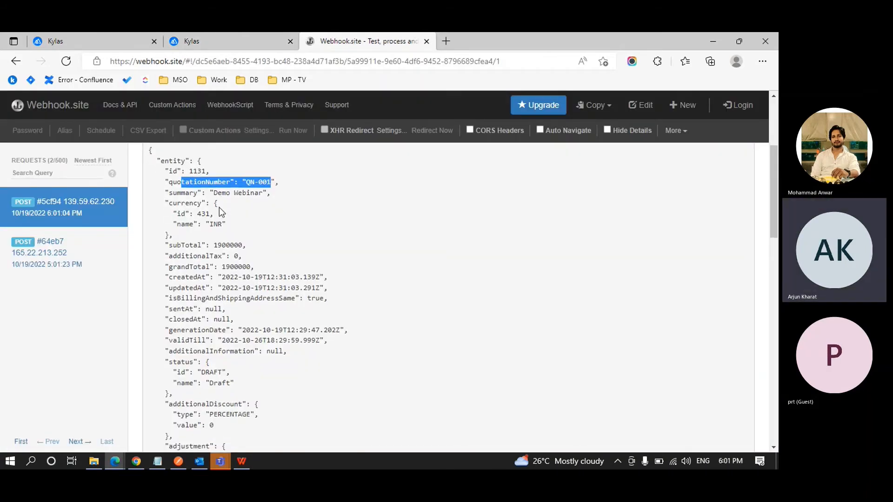
pyautogui.scroll(-1, 231, 230)
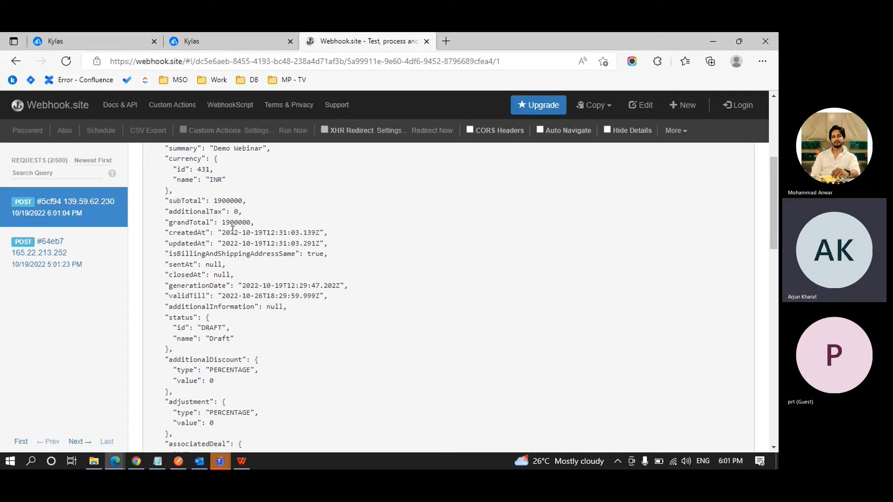
pyautogui.scroll(1, 231, 230)
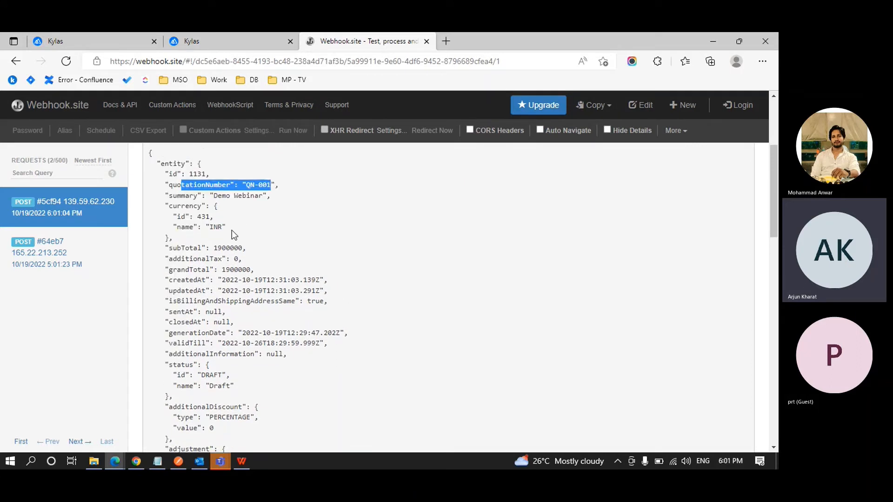
pyautogui.scroll(-1, 232, 231)
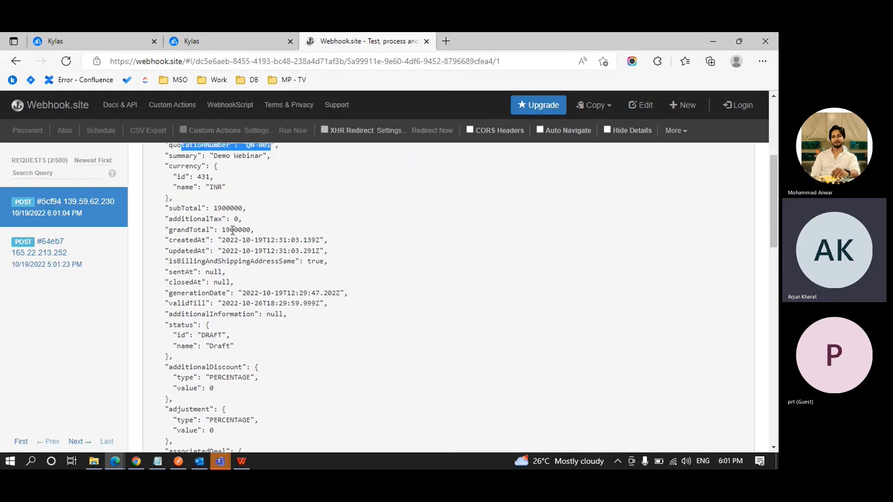
pyautogui.scroll(-2, 232, 230)
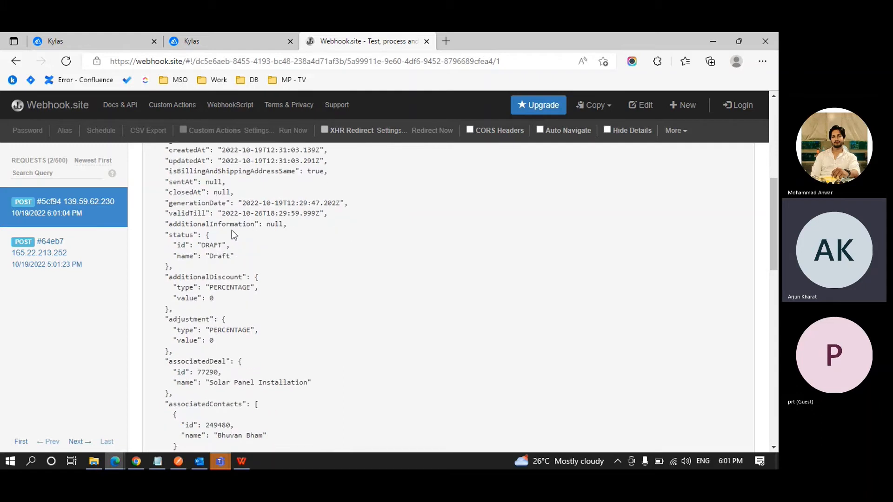
pyautogui.scroll(-1, 232, 230)
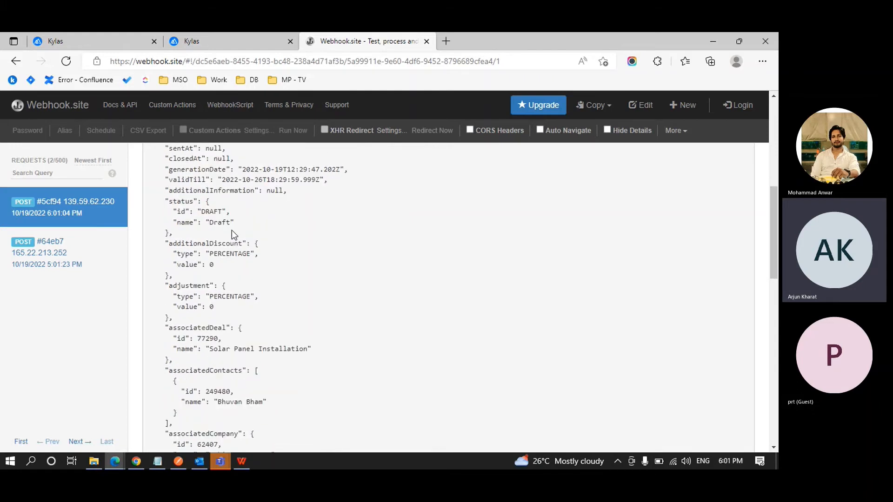
pyautogui.scroll(-2, 232, 230)
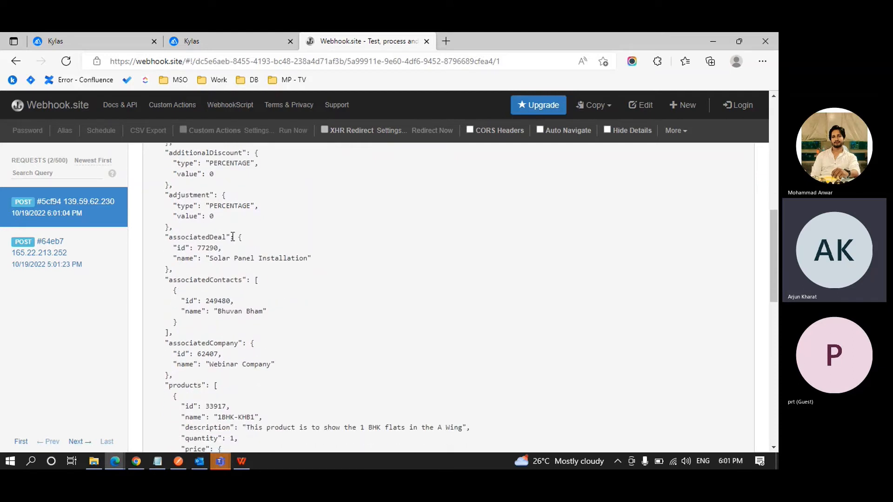
pyautogui.moveTo(210, 258); pyautogui.dragTo(305, 259)
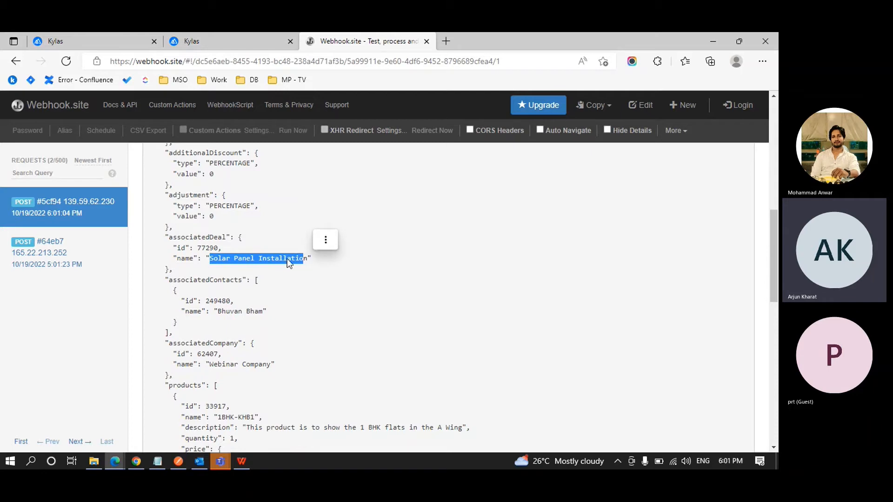
pyautogui.click(289, 259)
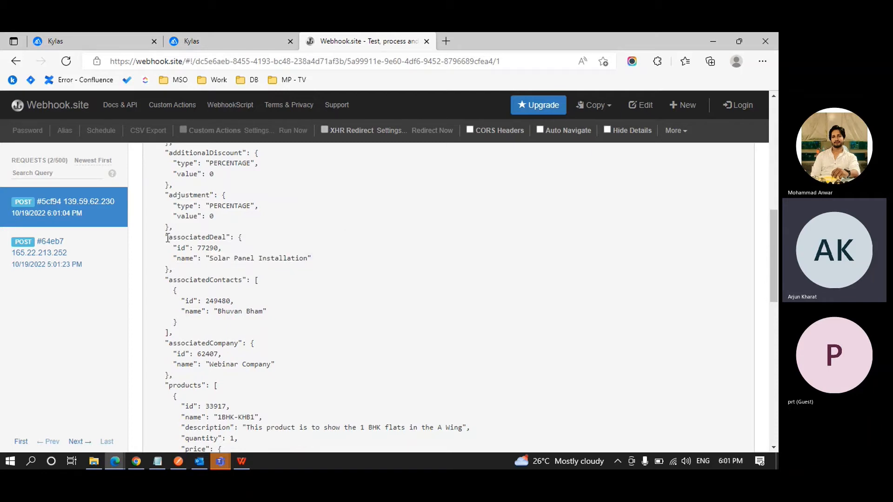
pyautogui.moveTo(165, 238); pyautogui.dragTo(234, 240)
# Highlight the associatedContacts and associatedCompany entries, then go back to the Demo Webinar quotation in Kylas.
pyautogui.scroll(-1, 231, 236)
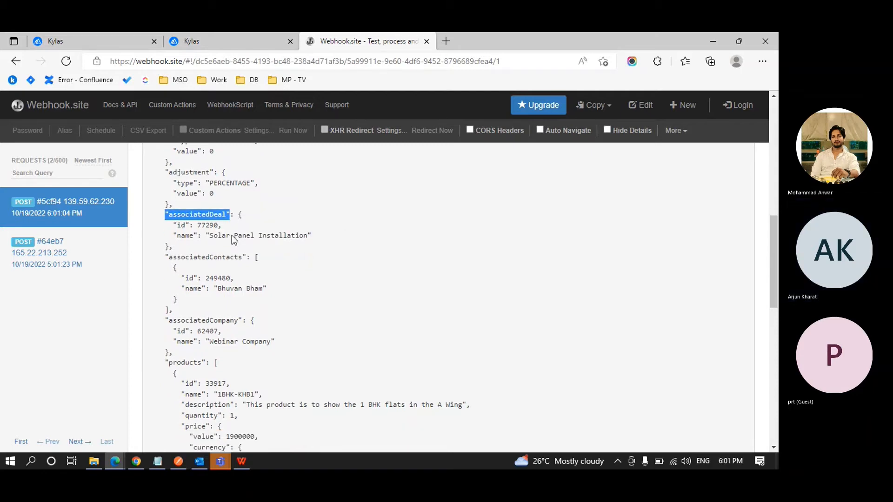
pyautogui.moveTo(168, 257); pyautogui.dragTo(249, 256)
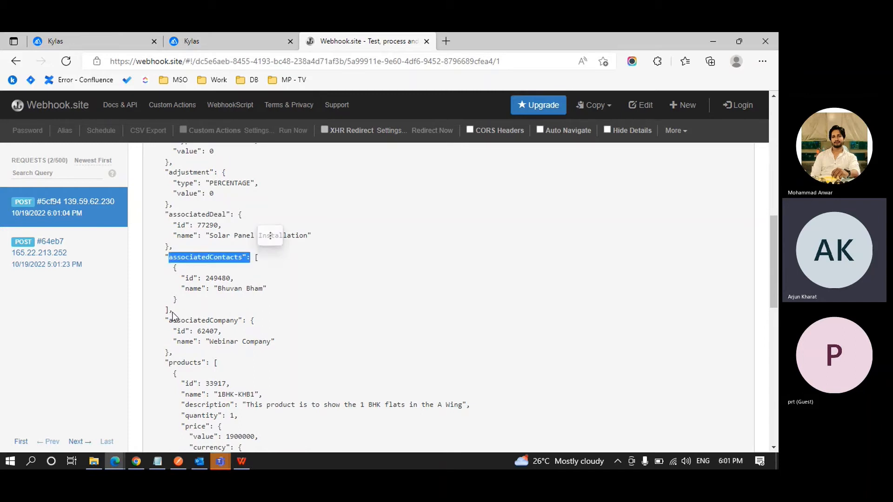
pyautogui.moveTo(182, 320); pyautogui.dragTo(240, 342)
pyautogui.click(240, 341)
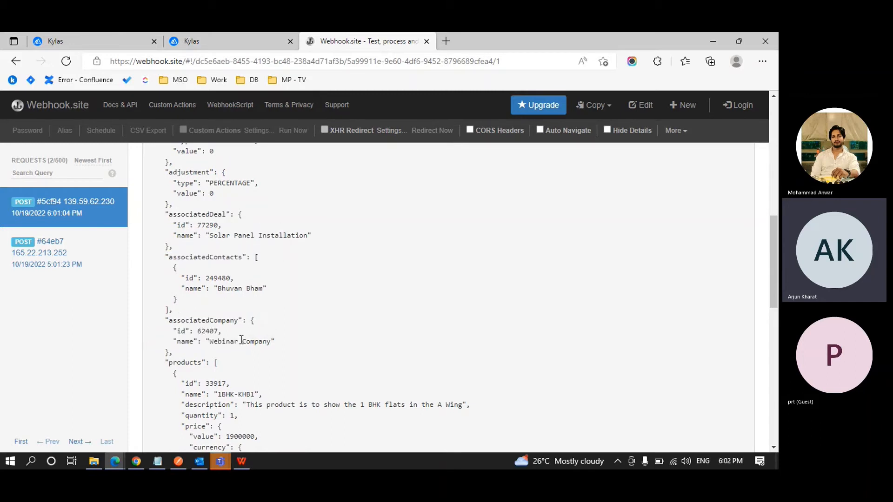
pyautogui.scroll(-3, 240, 341)
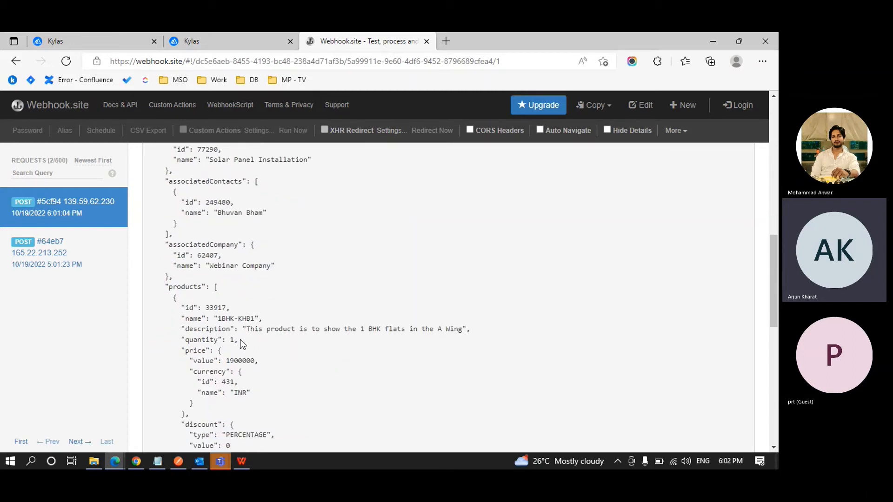
pyautogui.scroll(-1, 240, 344)
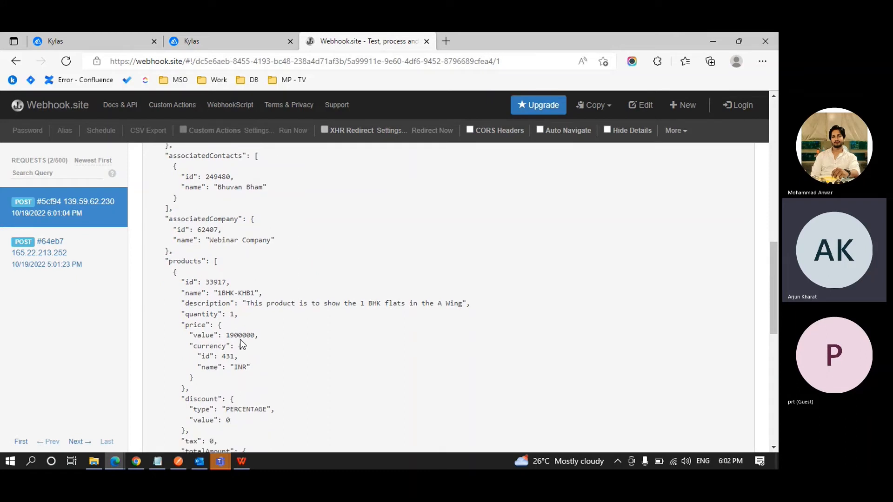
pyautogui.scroll(-5, 240, 344)
pyautogui.scroll(-12, 241, 341)
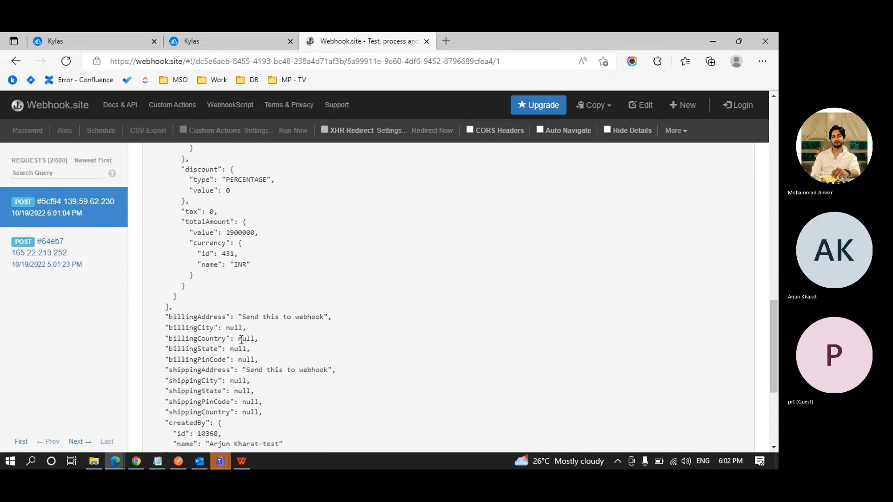
pyautogui.scroll(18, 241, 342)
pyautogui.scroll(15, 240, 339)
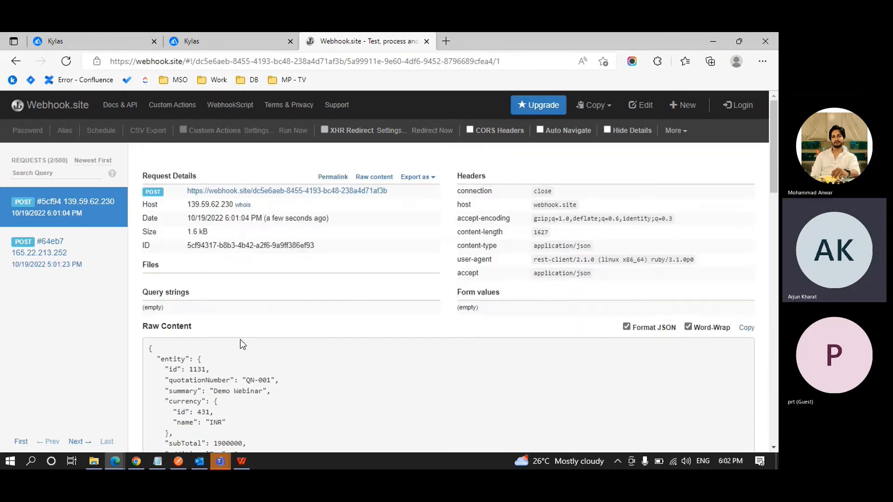
pyautogui.click(206, 45)
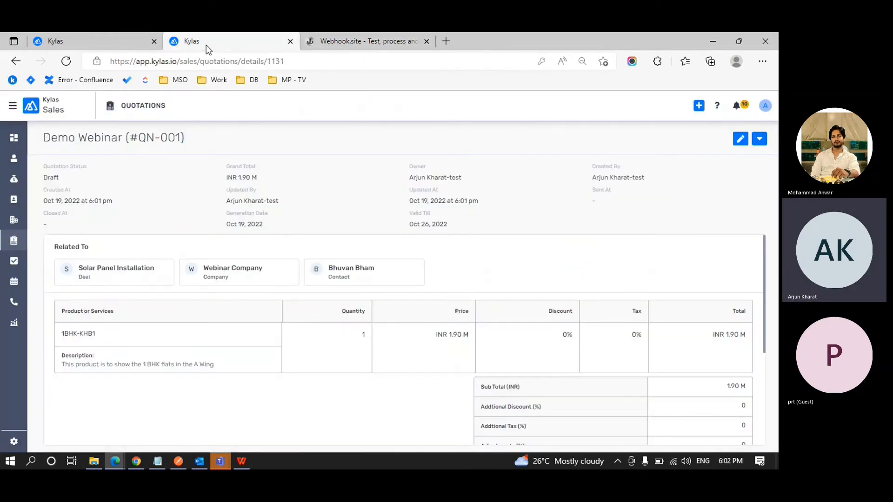
# Open the Quotation Webhook from Settings > Integrations > Webhooks.
pyautogui.click(14, 441)
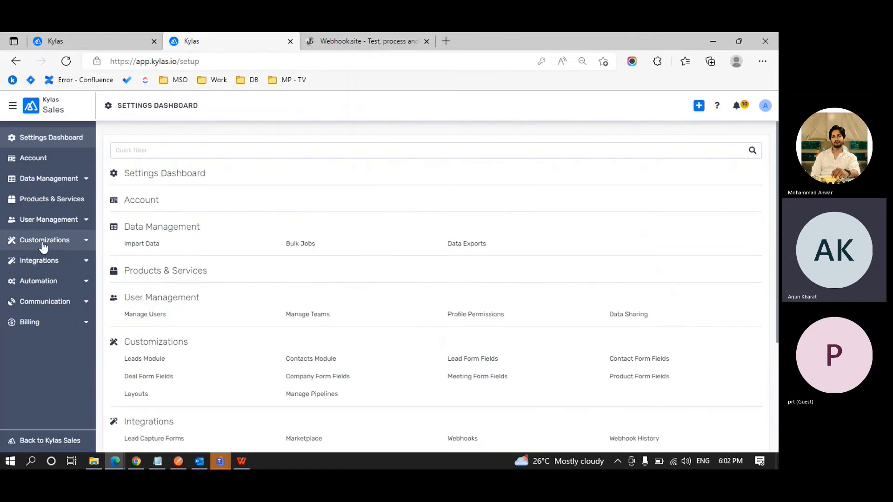
pyautogui.click(50, 265)
pyautogui.click(52, 319)
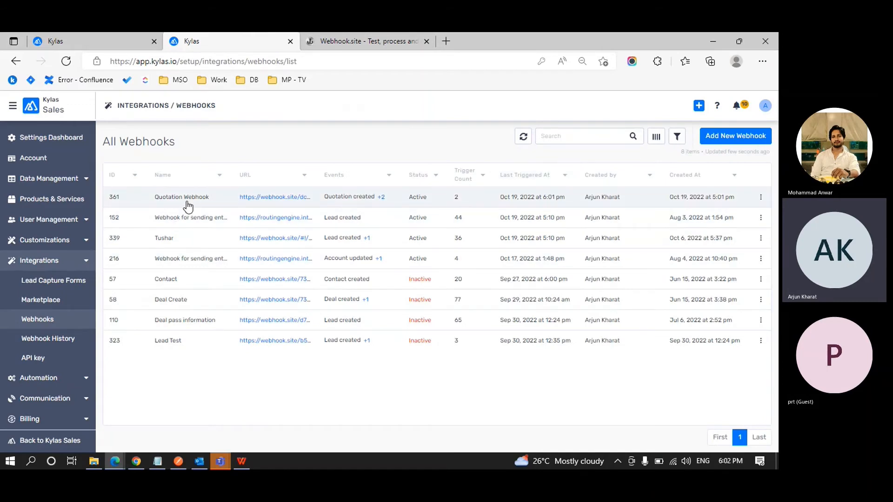
pyautogui.click(187, 206)
# Confirm the webhook fires on quotation Created, Updated and Deleted, then switch to the call logs tab.
pyautogui.scroll(-2, 434, 193)
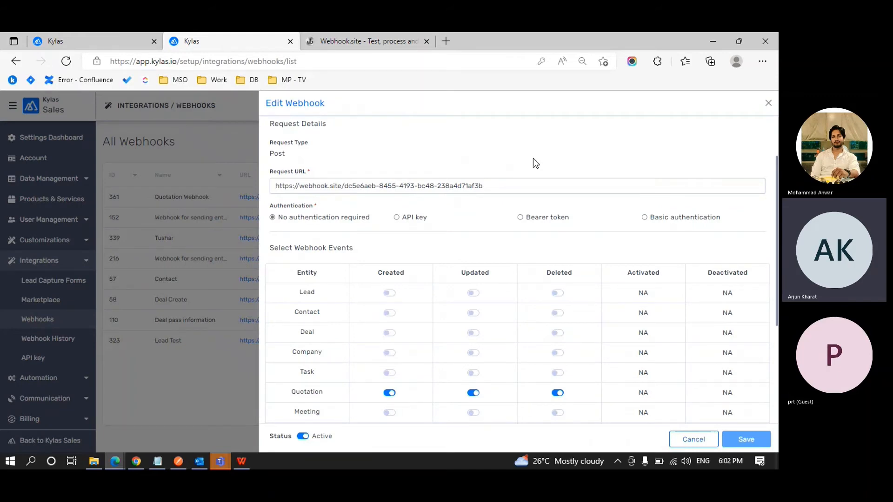
pyautogui.scroll(-3, 533, 159)
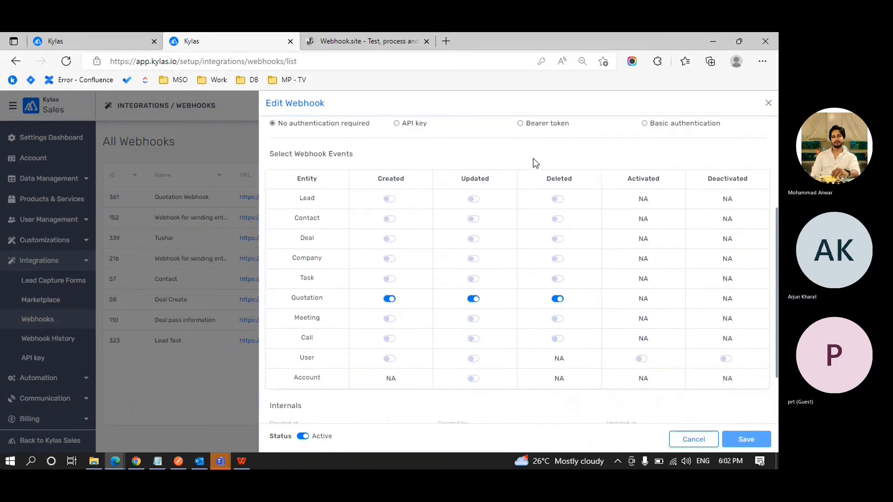
pyautogui.moveTo(371, 173); pyautogui.dragTo(589, 165)
pyautogui.click(588, 163)
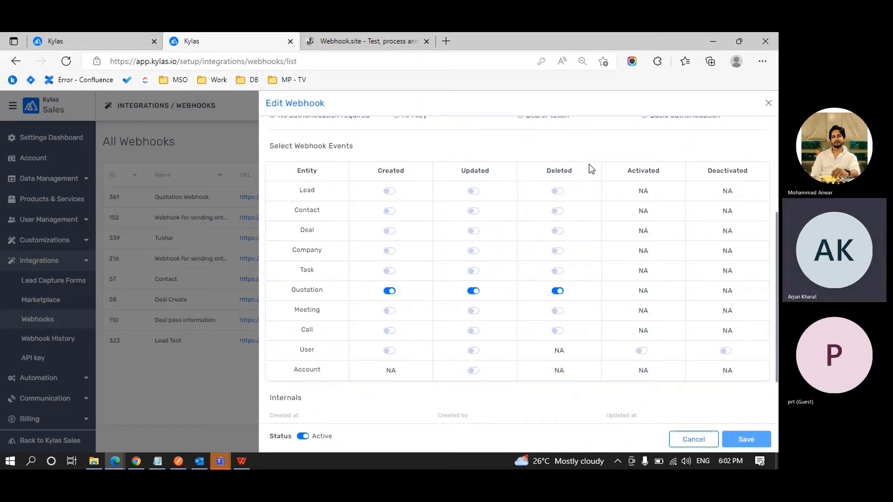
pyautogui.hotkey('ctrl', 'shift', 'Tab')
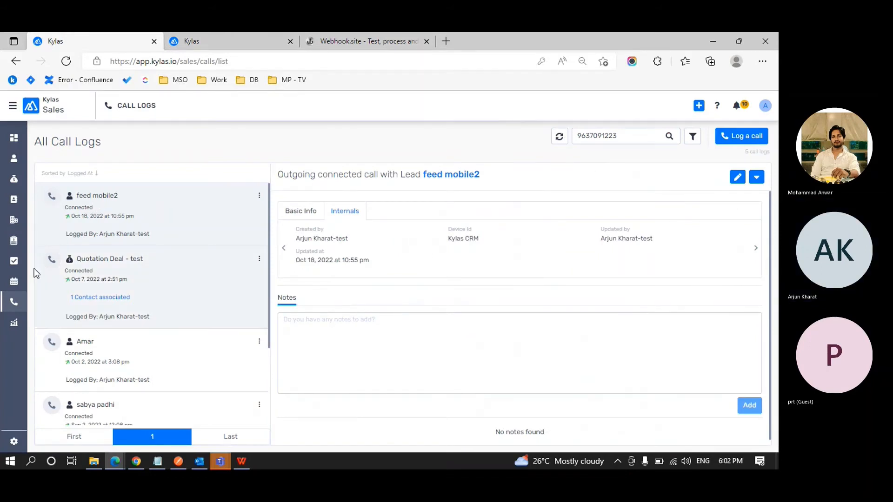
# Show the All Leads list of 119 leads from the sidebar.
pyautogui.click(16, 161)
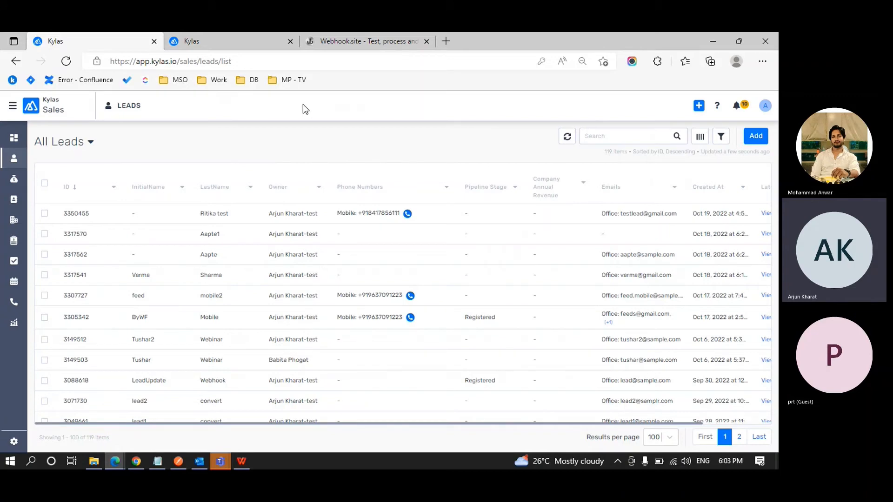
# Open the newest test lead's tasks and start adding a new task.
pyautogui.click(16, 159)
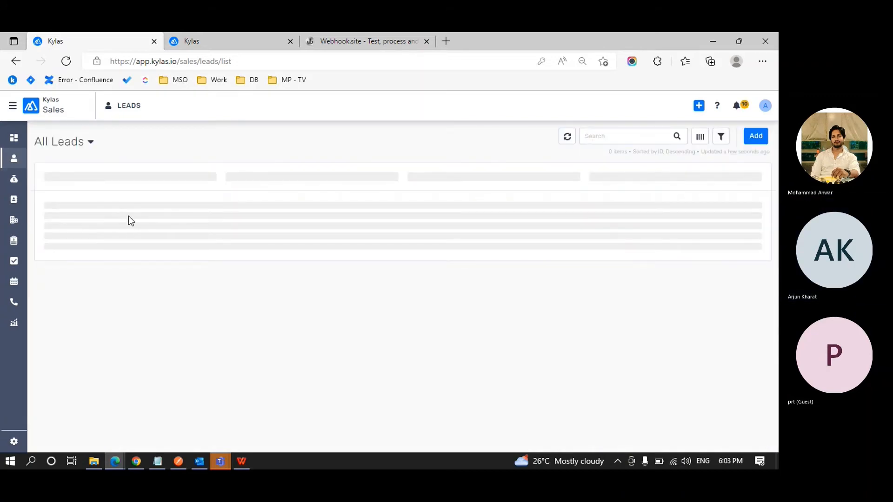
pyautogui.click(129, 217)
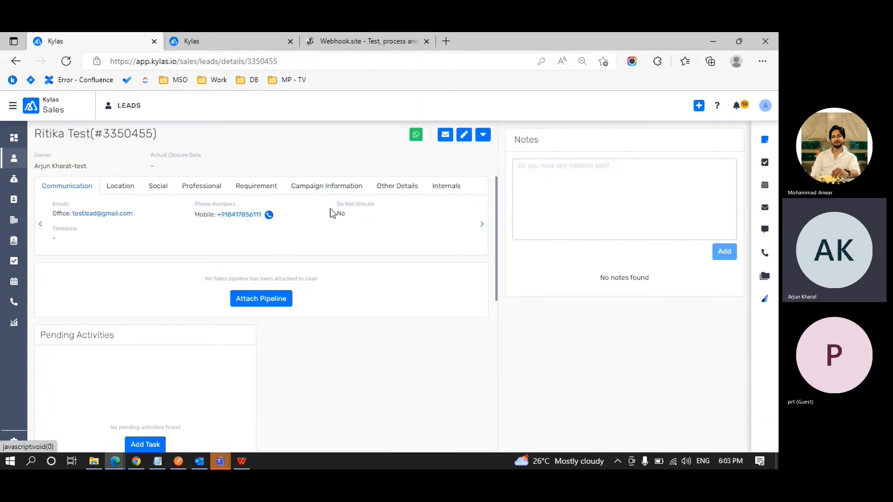
pyautogui.click(765, 163)
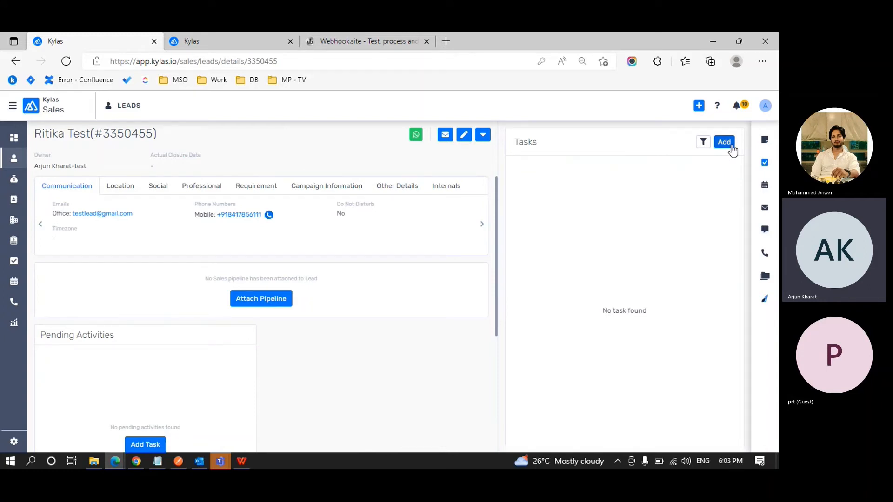
pyautogui.click(723, 141)
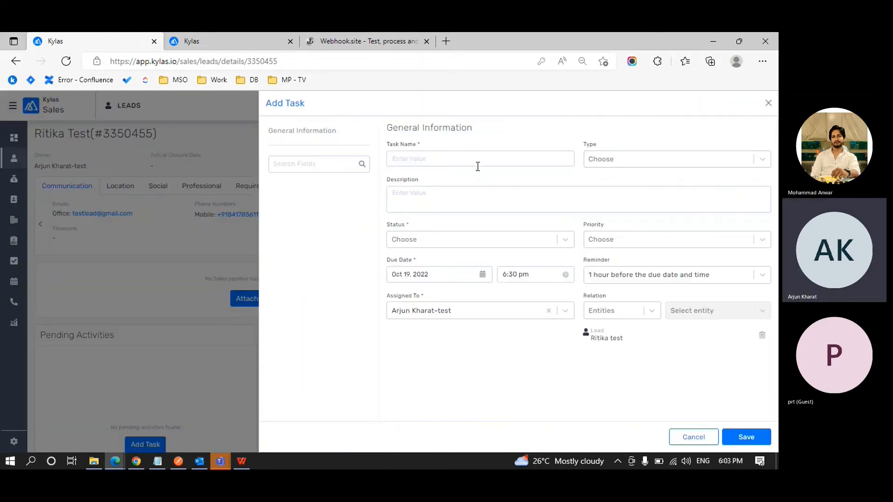
# Name the task 'Wibinar demo', type Todo, with description 'Need to cancel the task'.
pyautogui.click(477, 166)
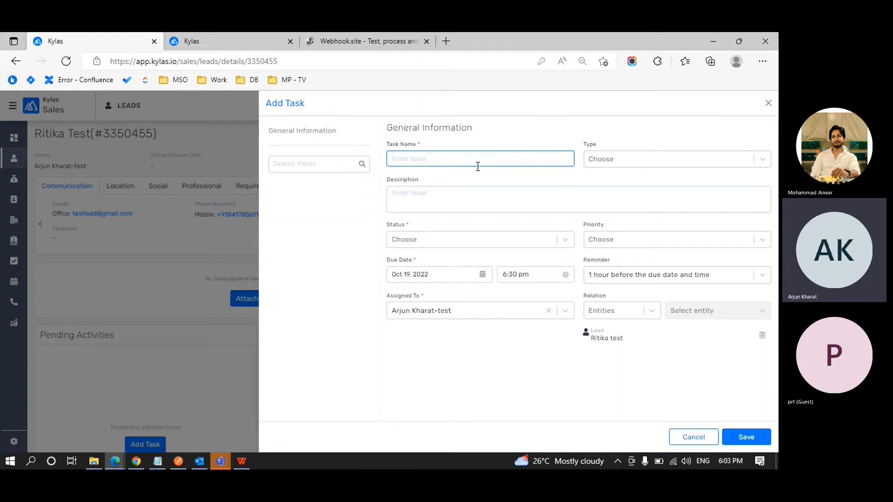
pyautogui.write('Wib')
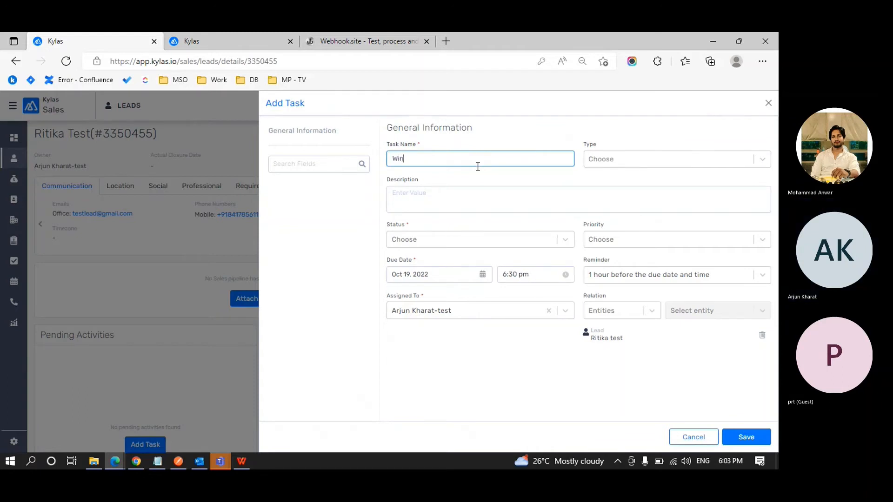
pyautogui.press('BackSpace')
pyautogui.write('binar demo')
pyautogui.click(621, 160)
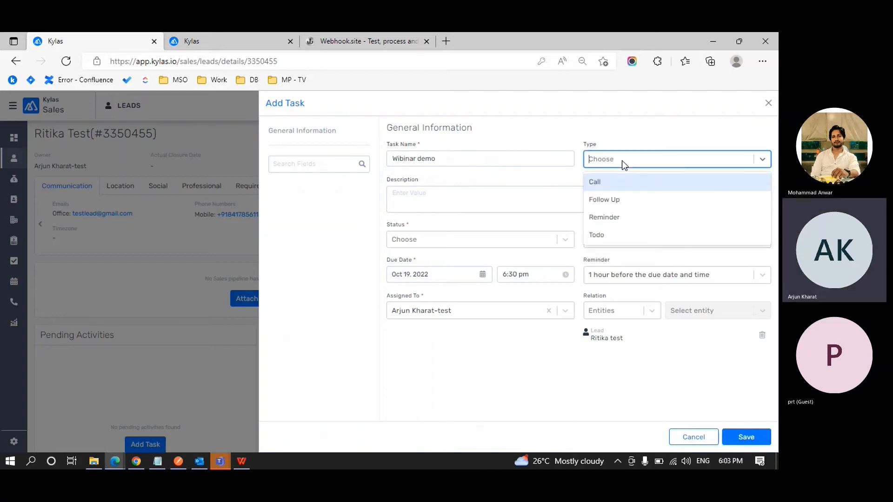
pyautogui.click(608, 242)
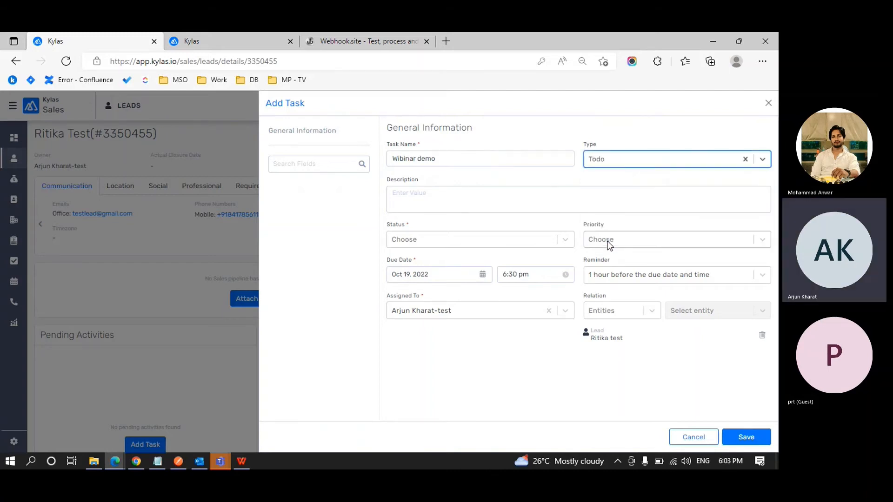
pyautogui.click(460, 206)
pyautogui.write('Need')
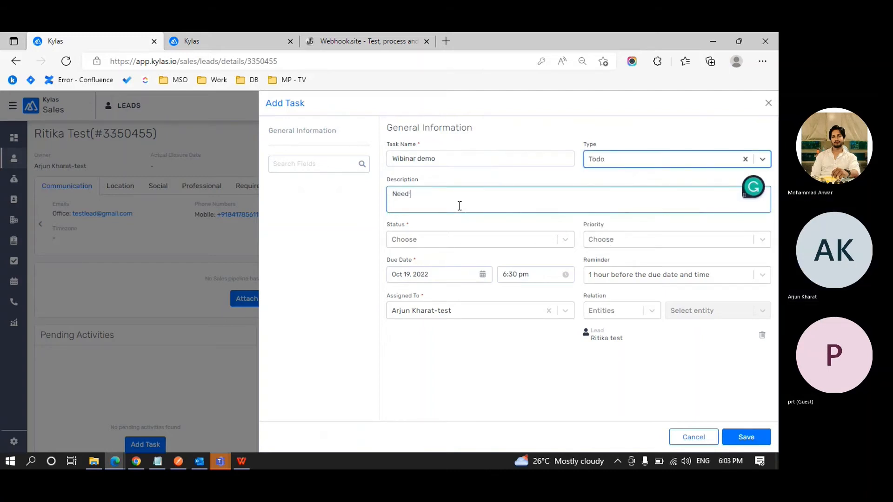
pyautogui.write(' to cancel the task')
# Keep status Open, set priority Medium, keep the 1-hour reminder and assignee, and save.
pyautogui.click(429, 238)
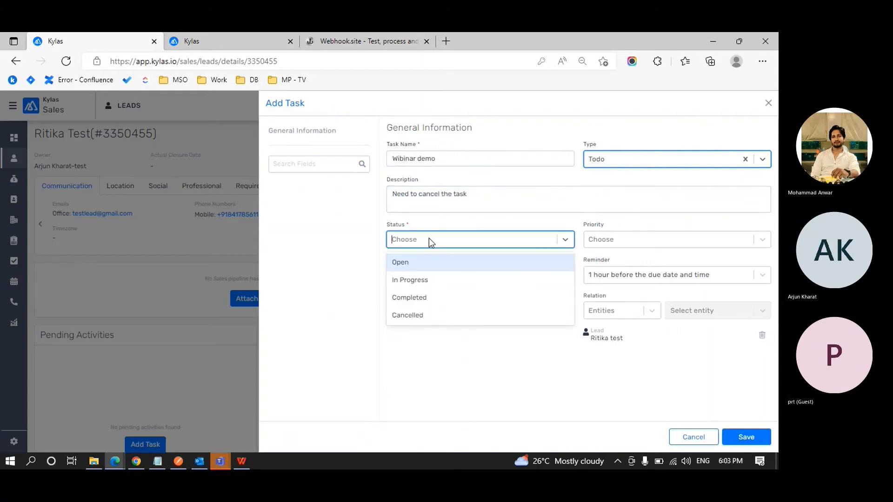
pyautogui.click(420, 264)
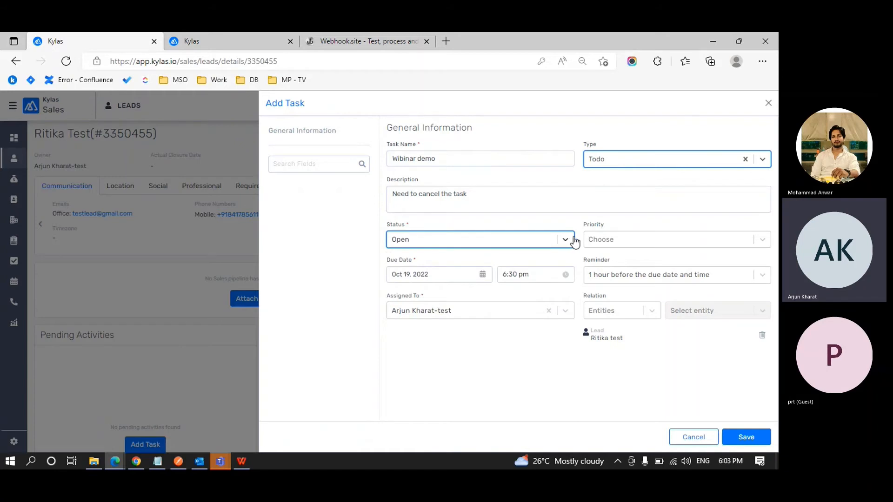
pyautogui.click(610, 240)
pyautogui.click(605, 278)
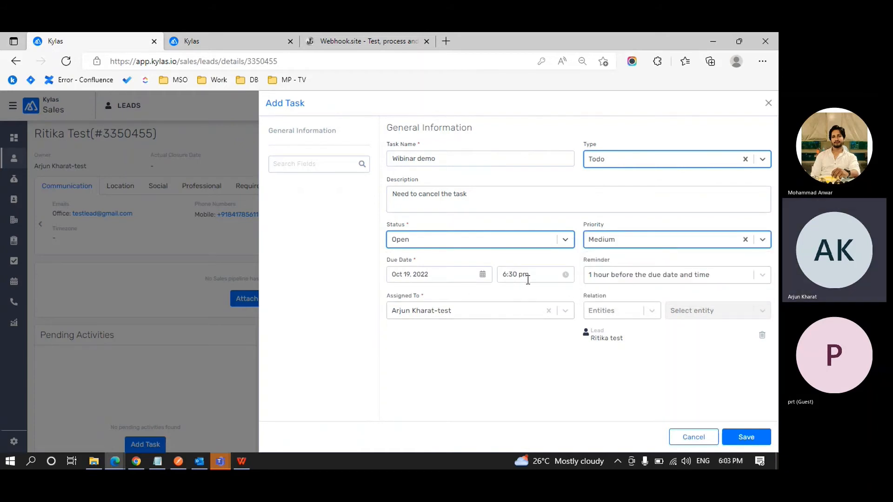
pyautogui.click(609, 274)
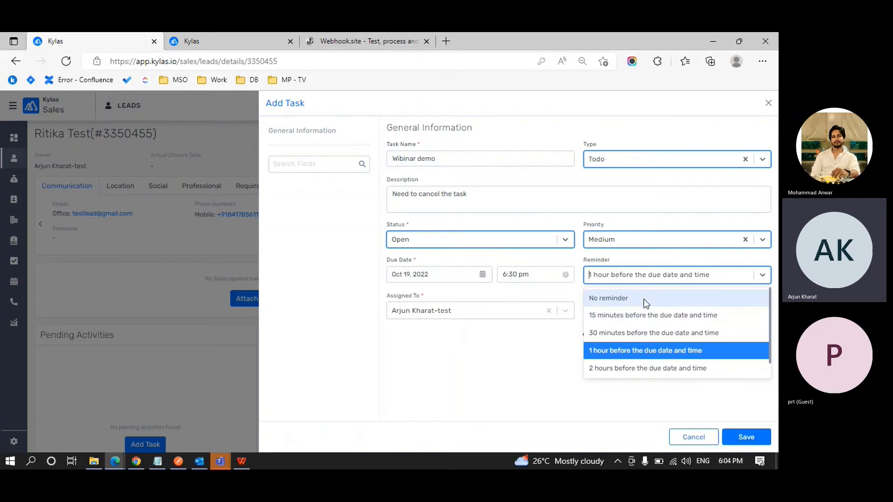
pyautogui.click(633, 349)
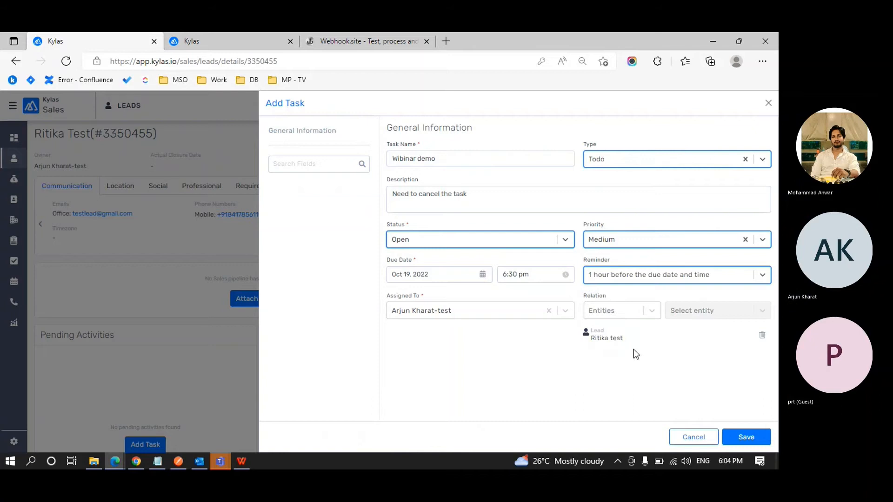
pyautogui.click(498, 317)
pyautogui.click(487, 332)
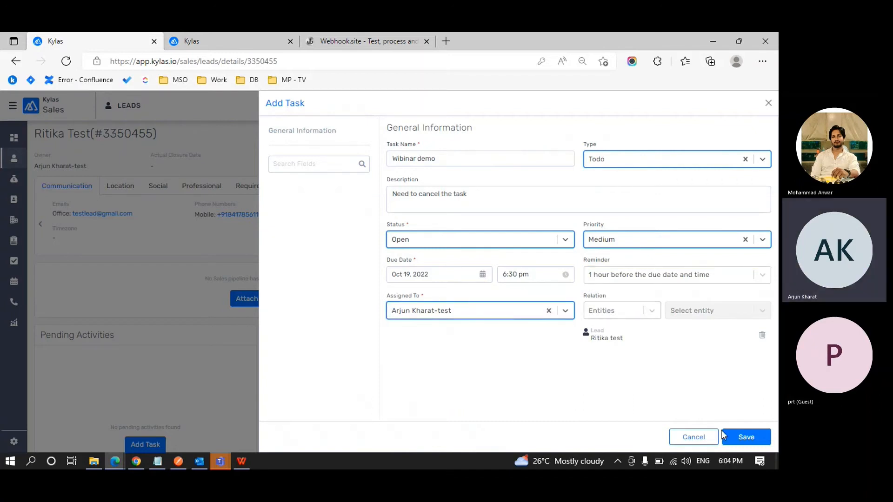
pyautogui.click(741, 436)
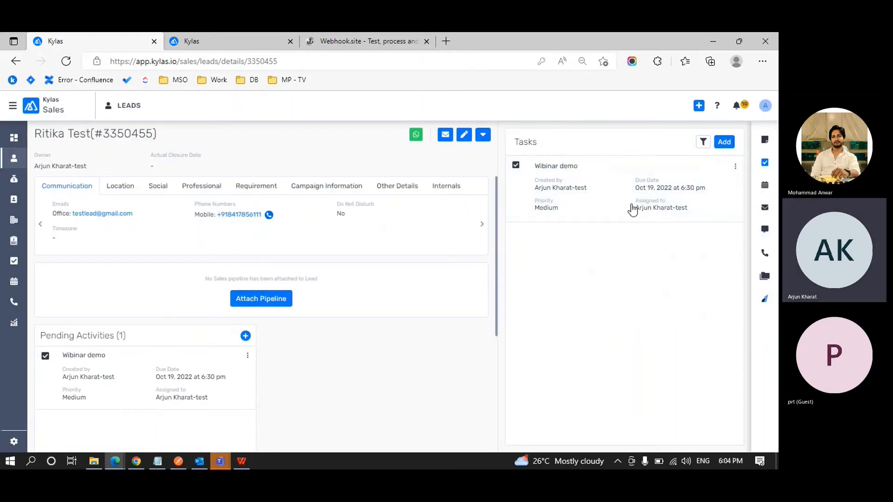
# Close the webhook editor in the other tab and go to the Kylas Sales task list.
pyautogui.scroll(-1, 298, 339)
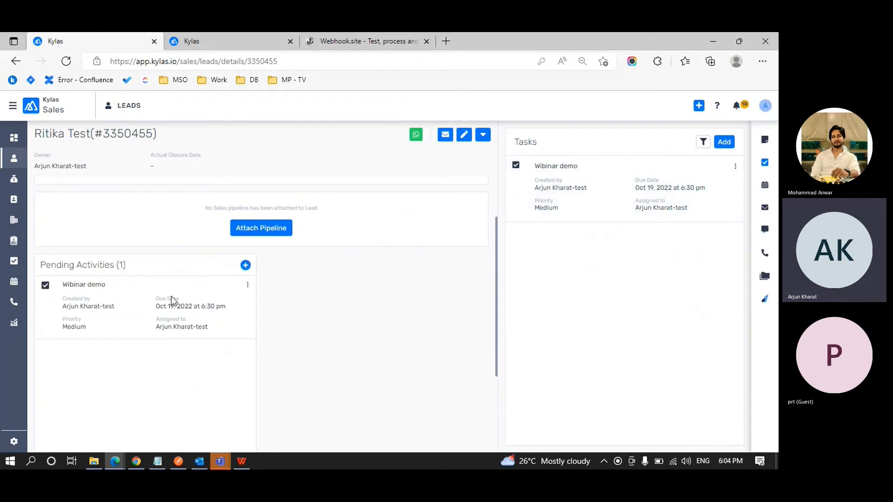
pyautogui.hotkey('ctrl', 'Tab')
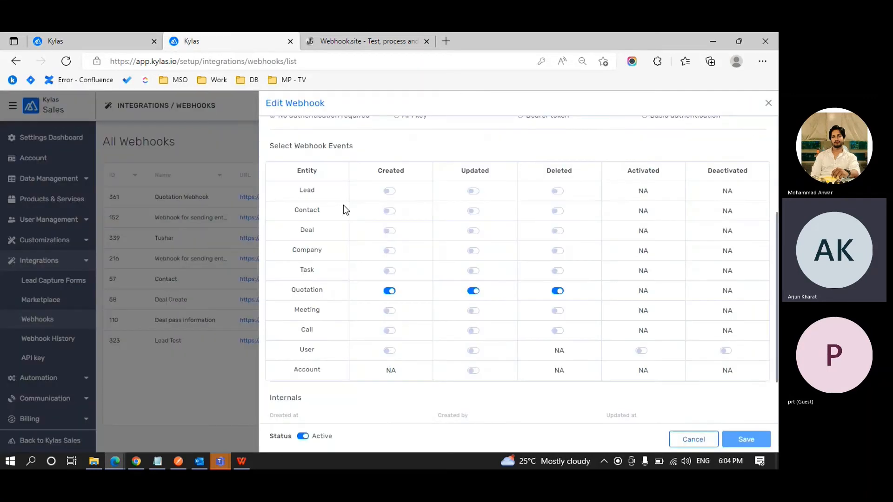
pyautogui.click(768, 103)
pyautogui.click(30, 114)
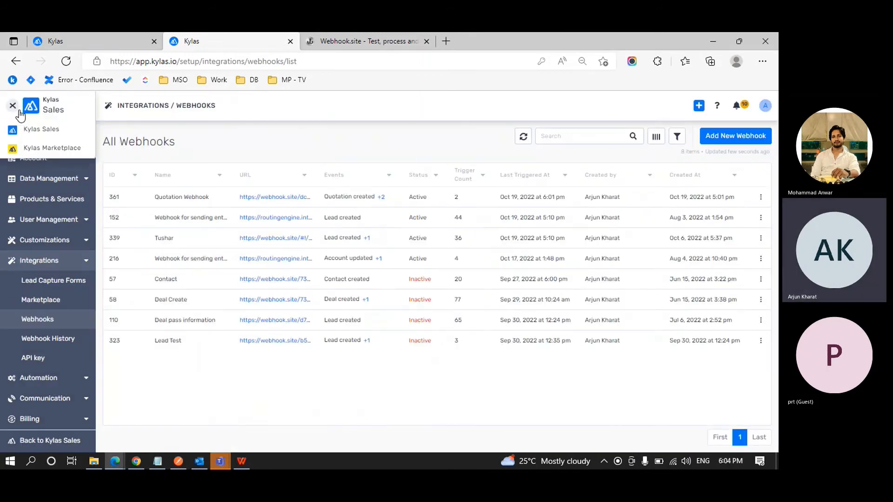
pyautogui.click(30, 126)
pyautogui.click(16, 261)
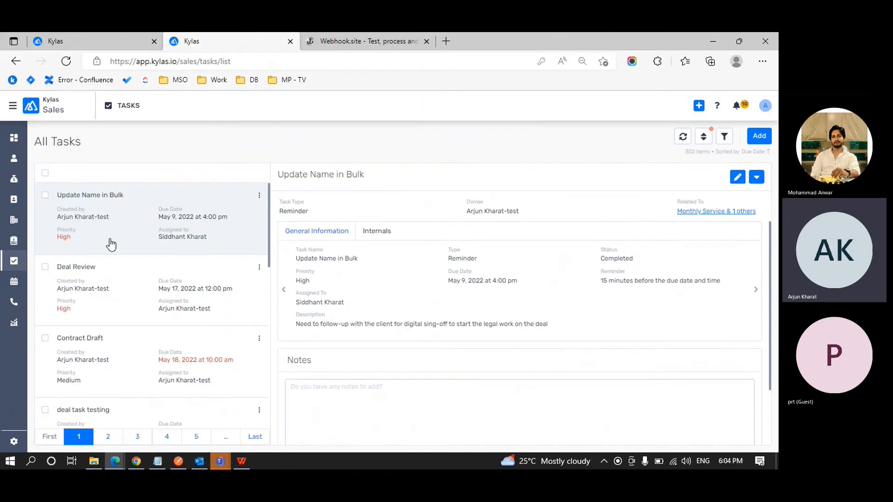
# Sort tasks by Due Date Latest First and show the Wibinar demo task's details.
pyautogui.click(703, 136)
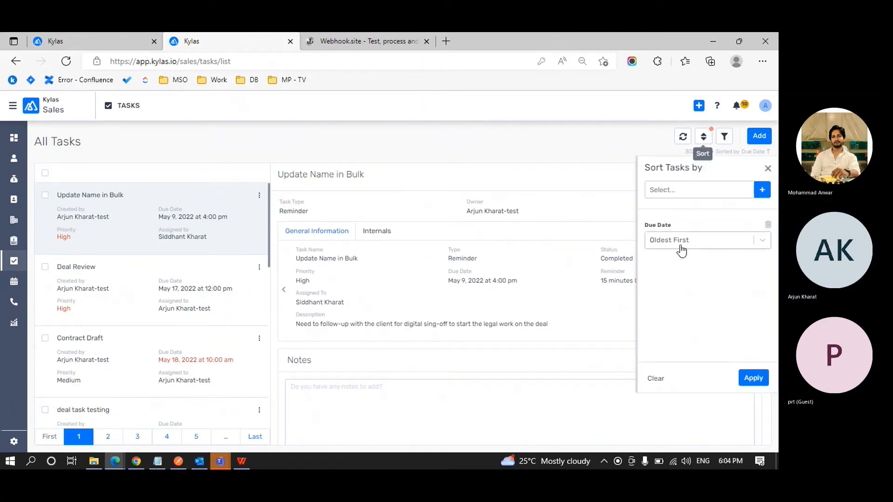
pyautogui.click(681, 251)
pyautogui.click(682, 260)
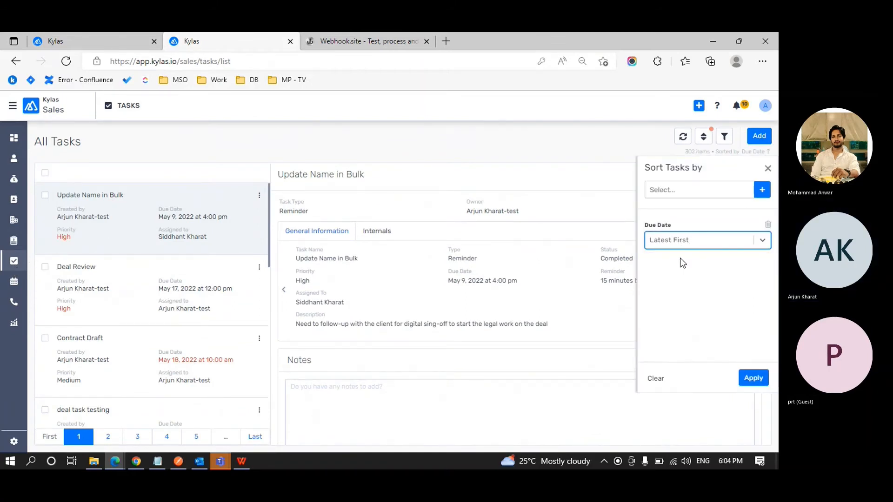
pyautogui.click(751, 378)
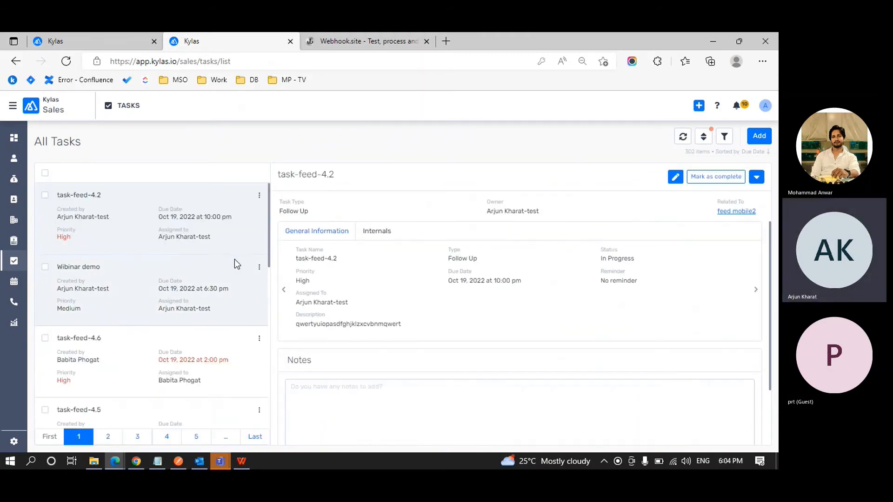
pyautogui.click(132, 275)
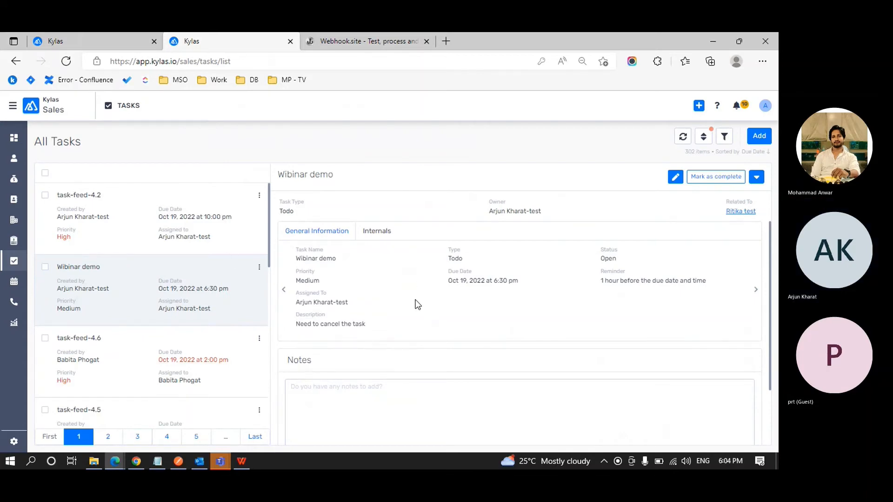
pyautogui.hotkey('ctrl', 'shift', 'Tab')
pyautogui.hotkey('ctrl', 'Tab')
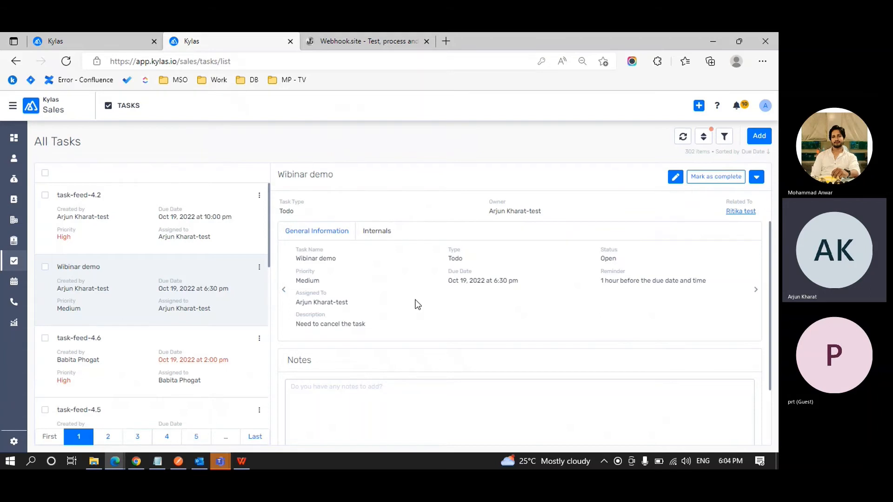
# Edit the Wibinar demo task's status to Cancelled, save, and return to the lead details tab.
pyautogui.click(259, 269)
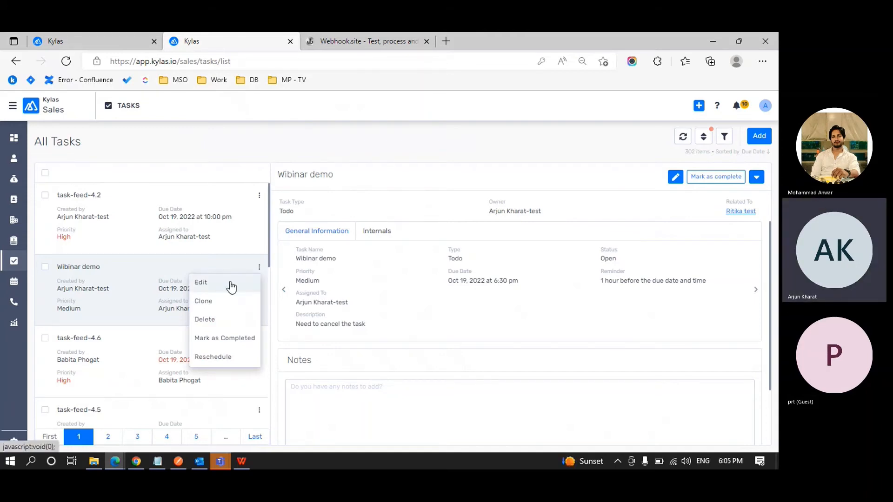
pyautogui.click(230, 283)
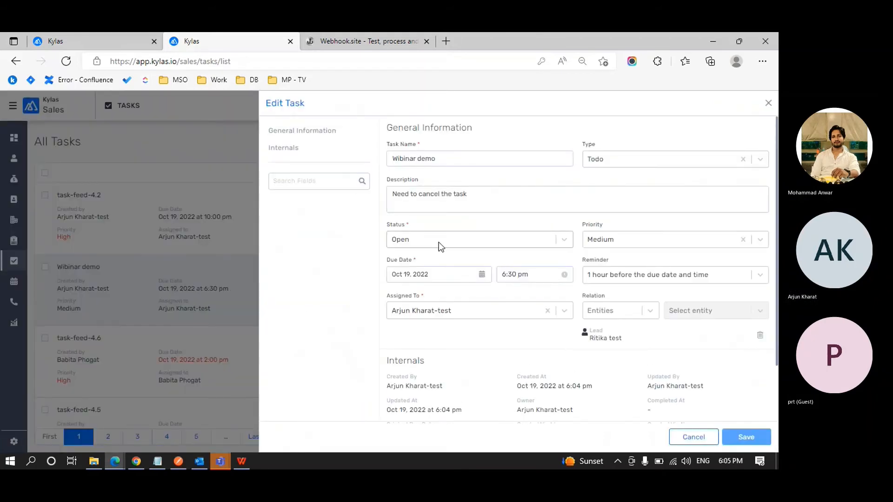
pyautogui.click(439, 242)
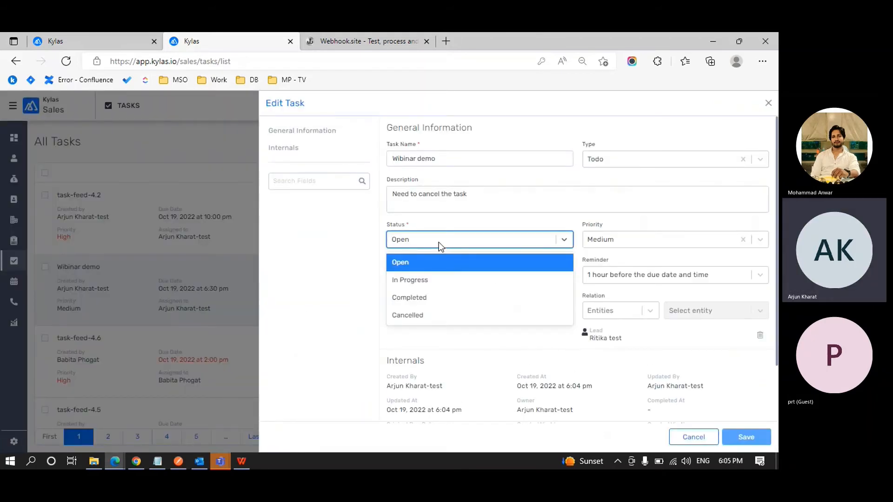
pyautogui.click(435, 316)
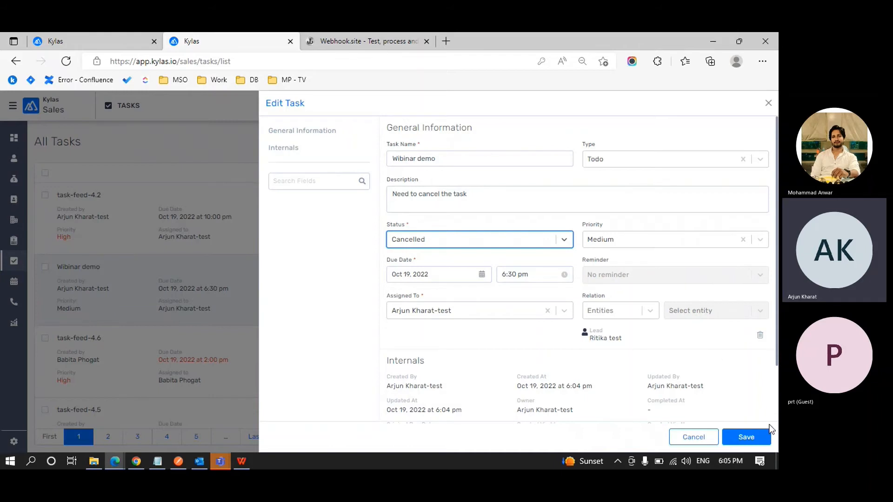
pyautogui.click(758, 439)
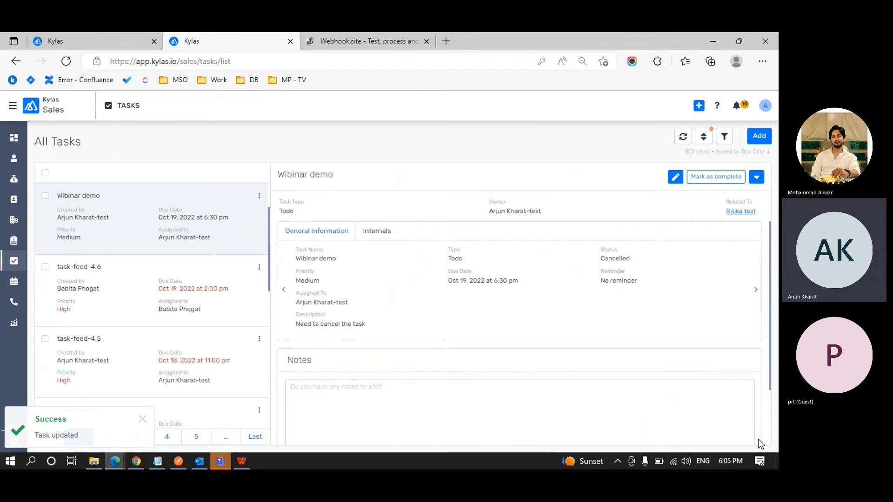
pyautogui.hotkey('ctrl', 'shift', 'Tab')
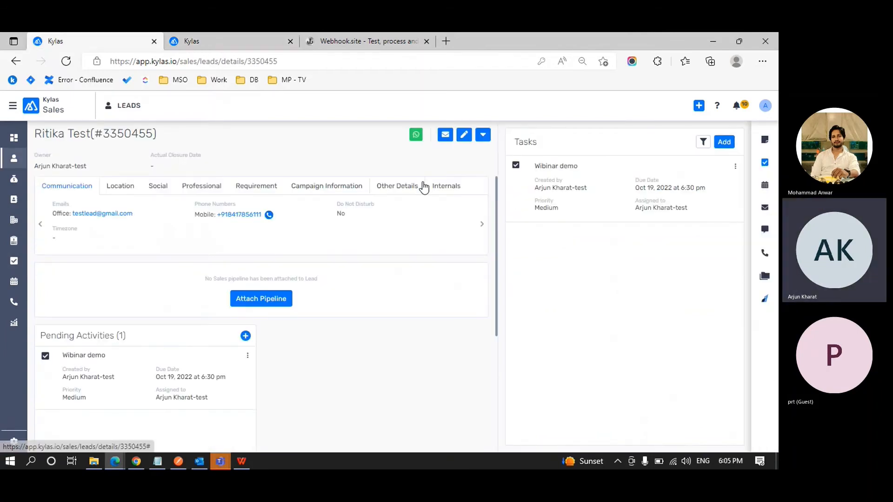
pyautogui.click(338, 65)
pyautogui.press('Return')
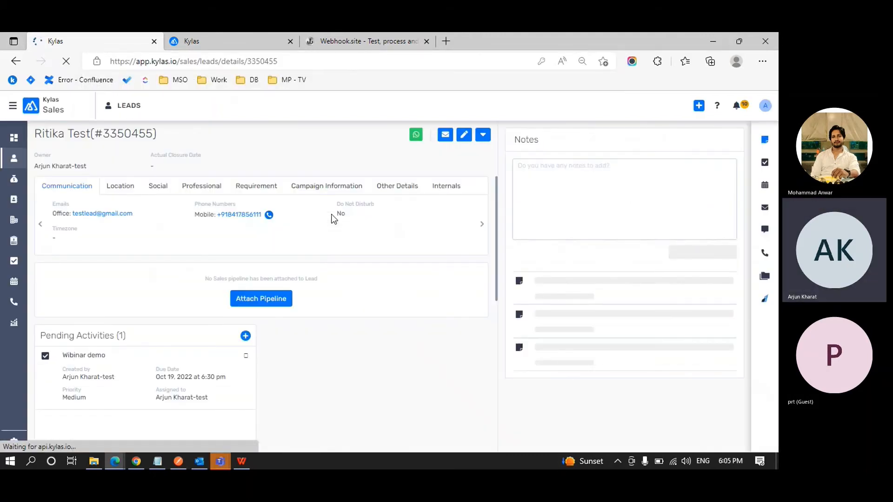
pyautogui.click(764, 164)
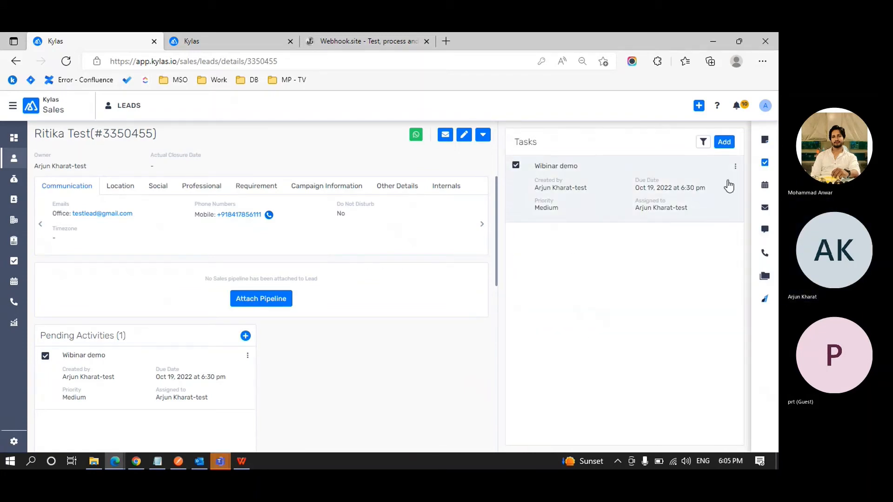
pyautogui.click(403, 61)
pyautogui.press('Return')
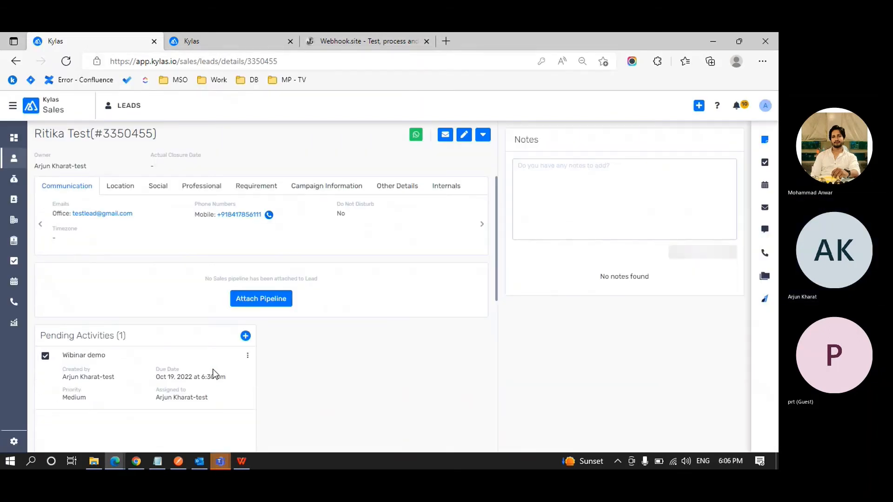
pyautogui.scroll(-1, 214, 373)
pyautogui.scroll(-1, 215, 370)
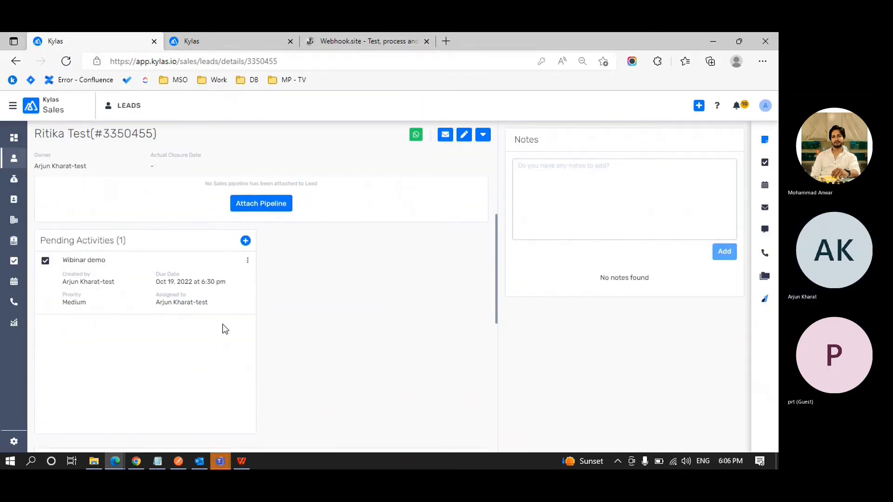
pyautogui.click(247, 261)
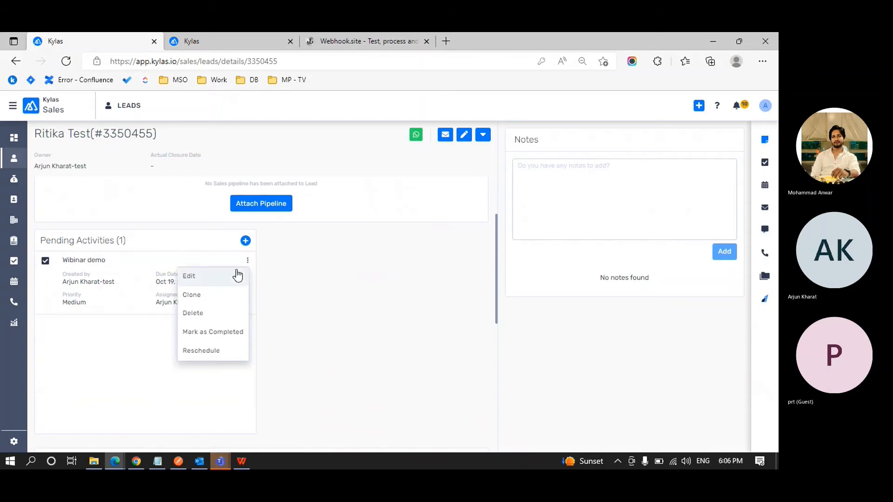
pyautogui.click(236, 275)
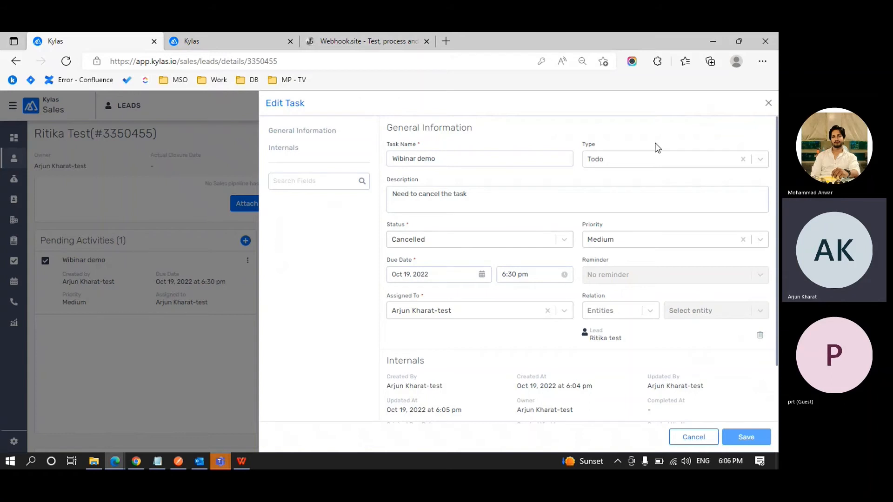
pyautogui.click(767, 105)
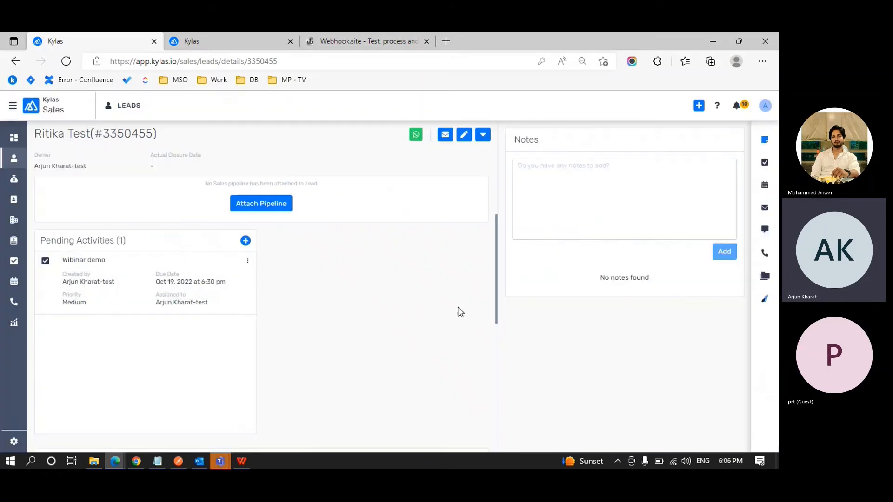
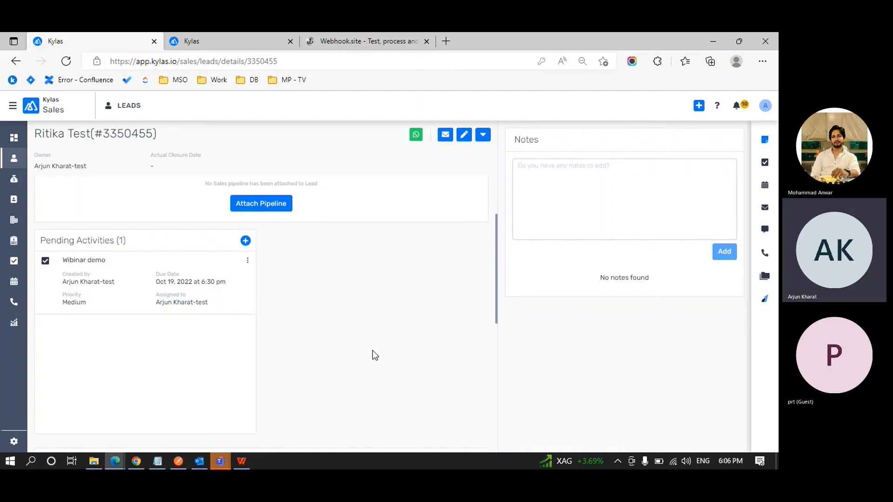
# Reopen the test lead from All Leads and show its record actions menu.
pyautogui.click(13, 159)
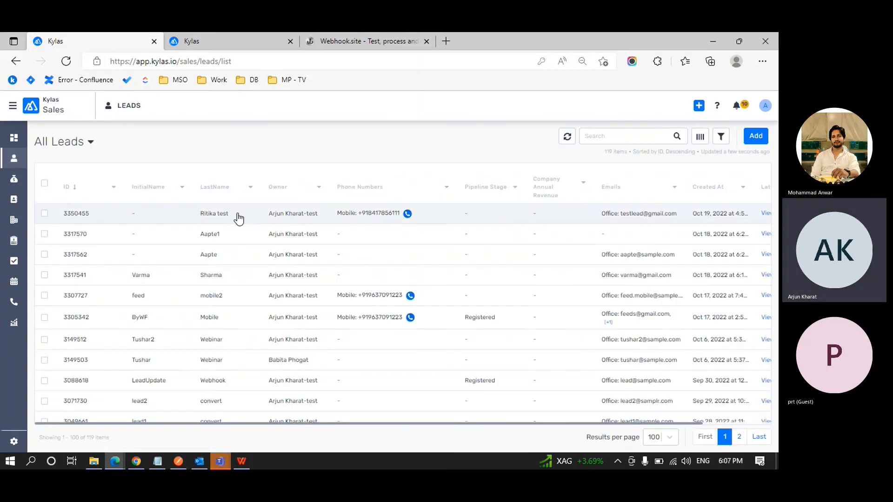
pyautogui.click(238, 218)
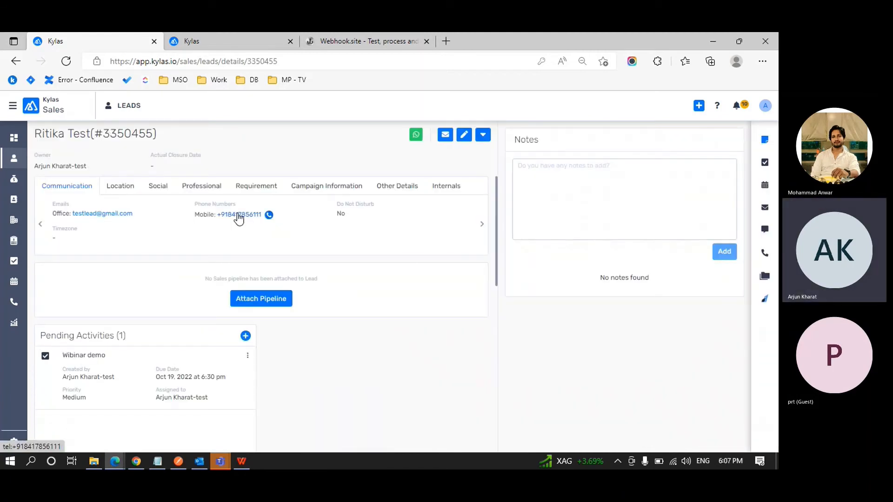
pyautogui.click(483, 137)
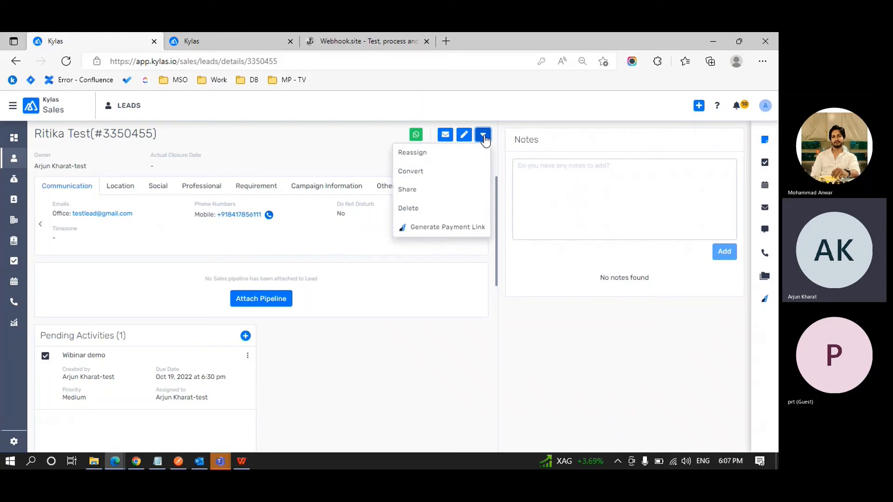
# Start sharing the test lead with an individual user and pick the recipient.
pyautogui.click(435, 194)
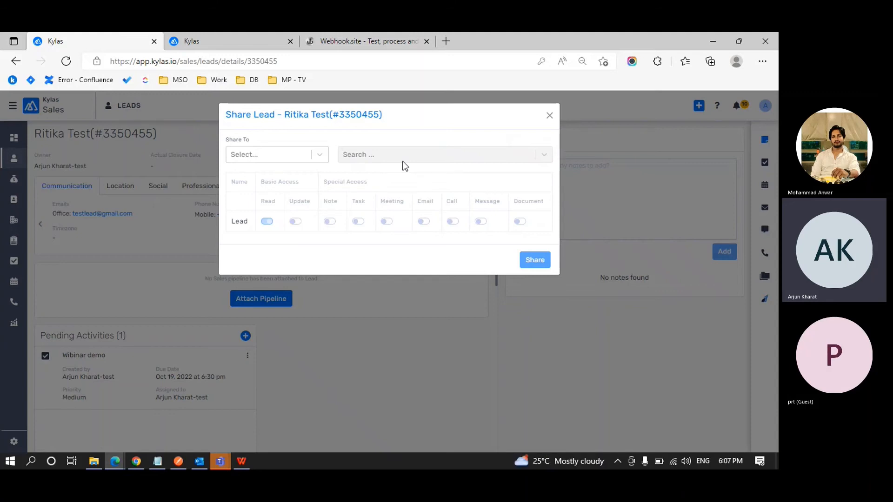
pyautogui.click(315, 155)
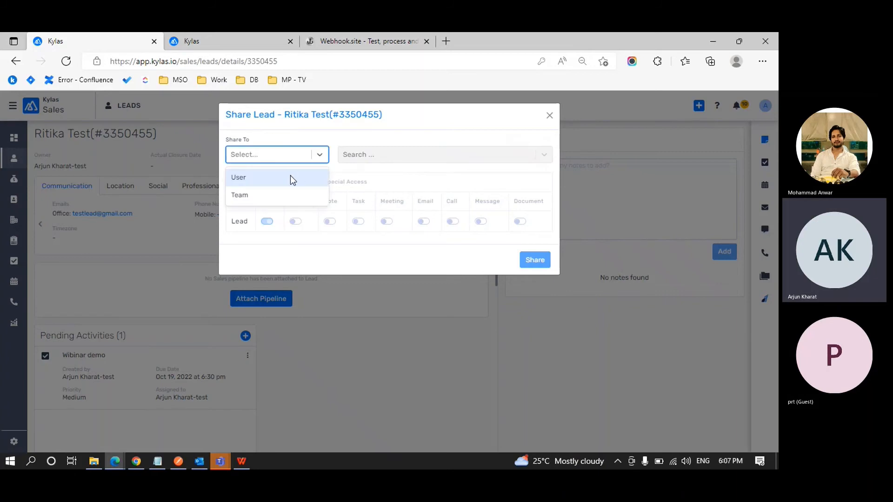
pyautogui.click(290, 176)
pyautogui.click(358, 160)
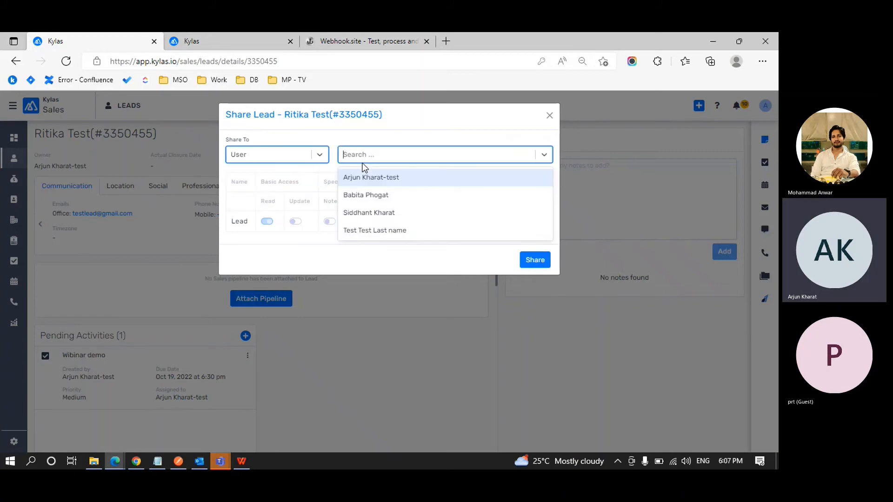
pyautogui.click(365, 196)
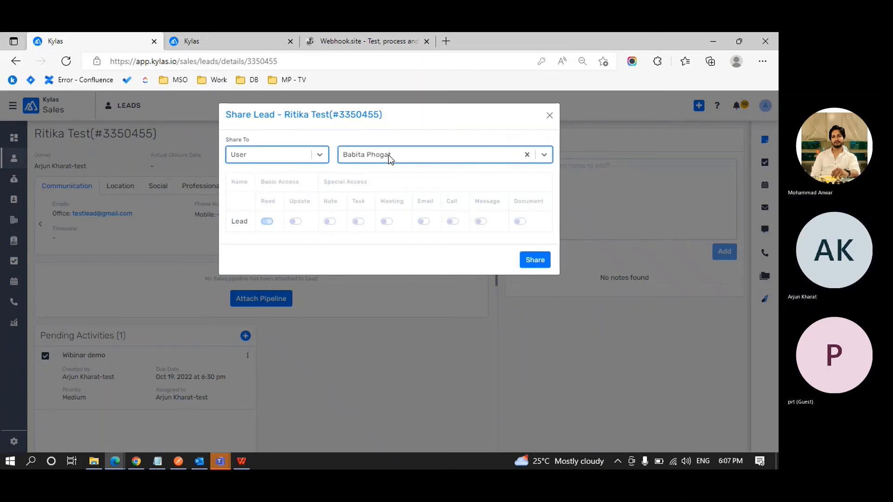
pyautogui.click(389, 155)
pyautogui.click(366, 211)
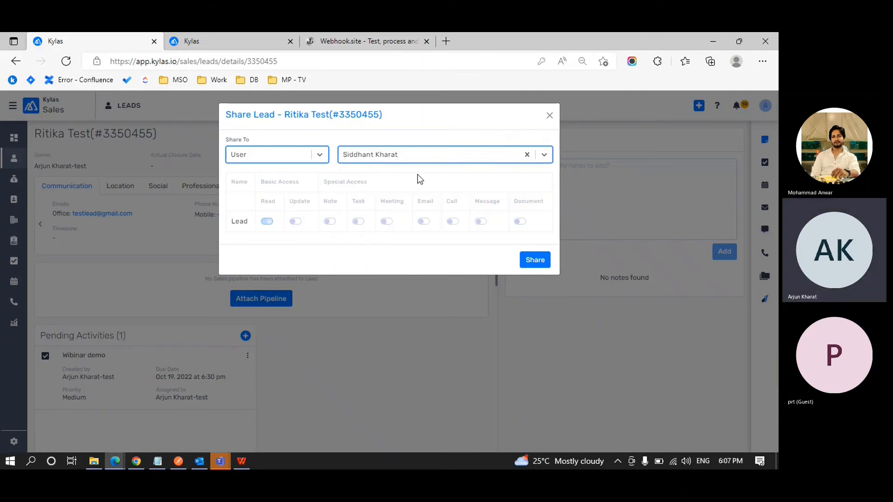
pyautogui.click(444, 124)
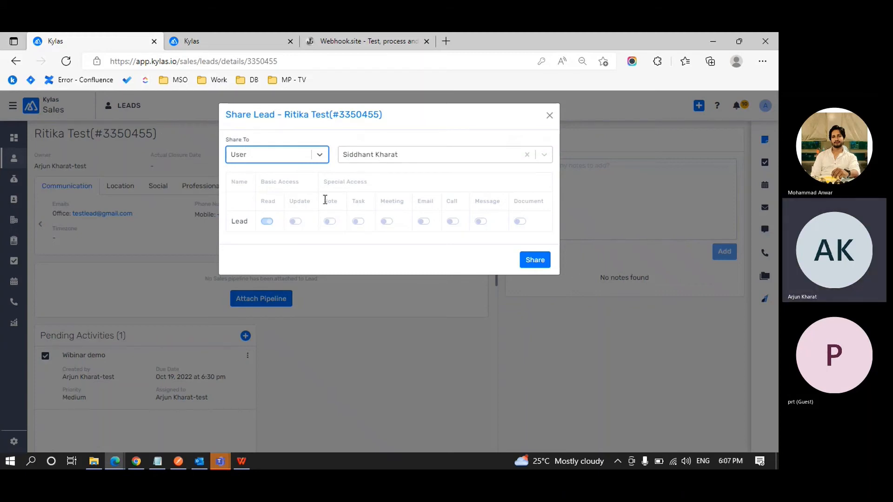
# Grant update and document access, switch the recipient user, and confirm the share.
pyautogui.click(296, 222)
pyautogui.click(520, 223)
pyautogui.click(538, 265)
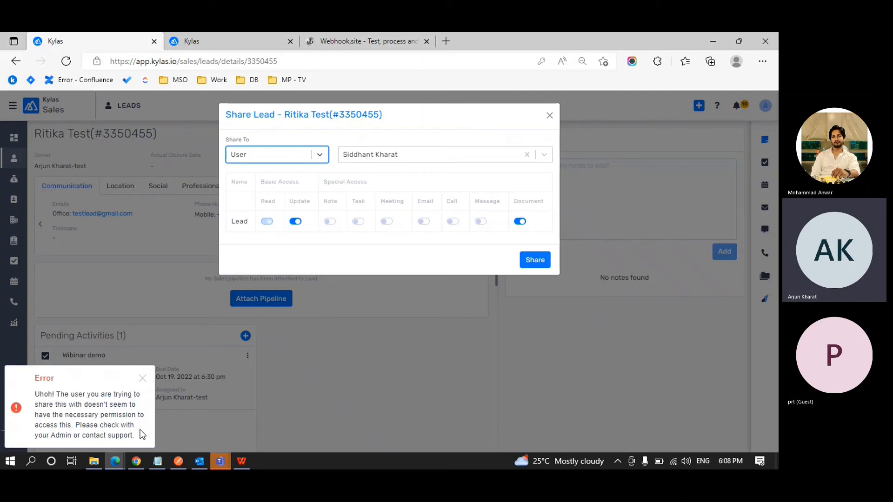
pyautogui.click(432, 156)
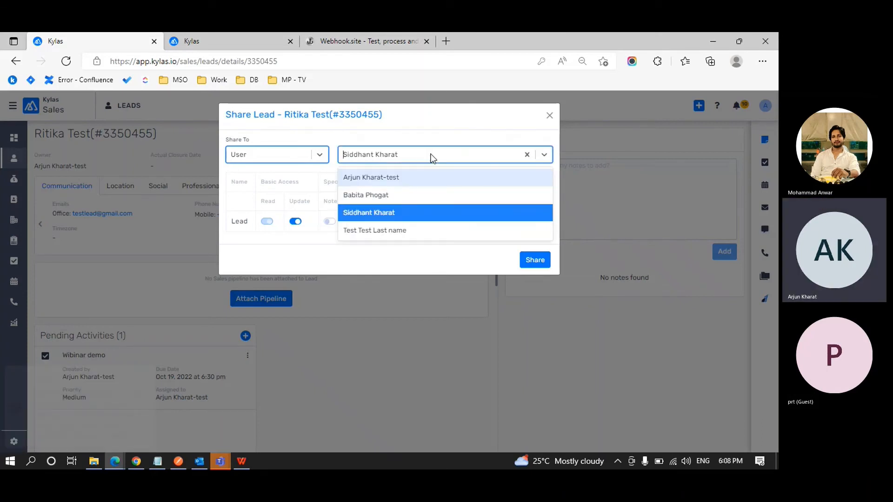
pyautogui.click(392, 194)
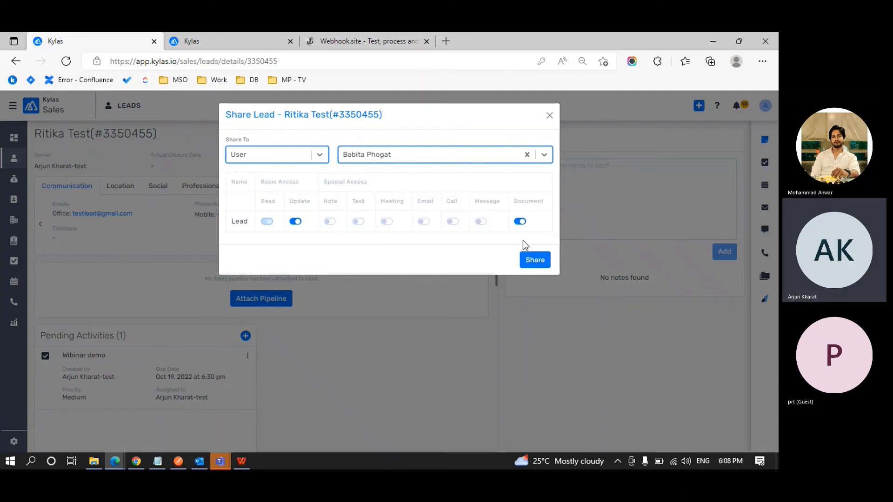
pyautogui.click(544, 261)
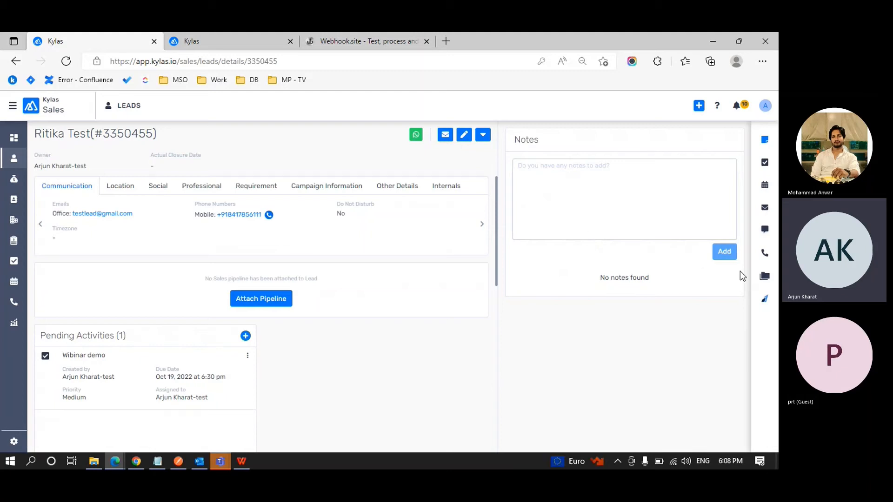
# Show the lead's documents, then open the Settings Dashboard from the second Kylas tab.
pyautogui.click(766, 277)
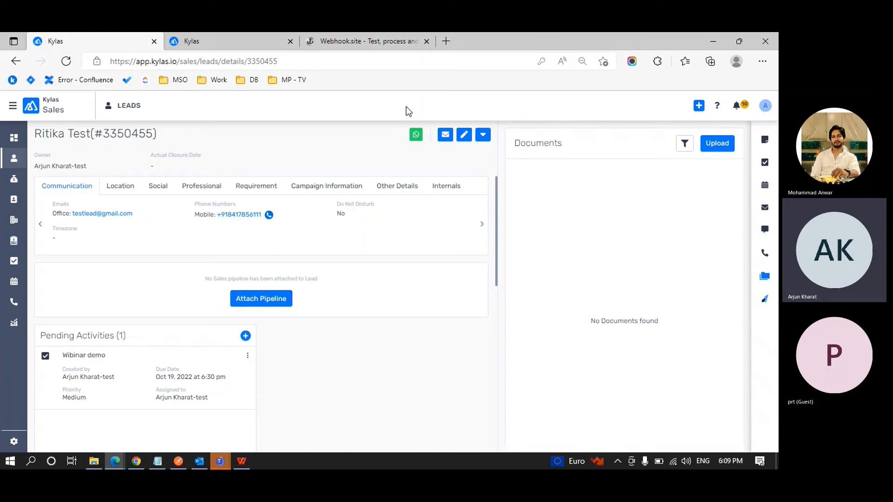
pyautogui.click(245, 50)
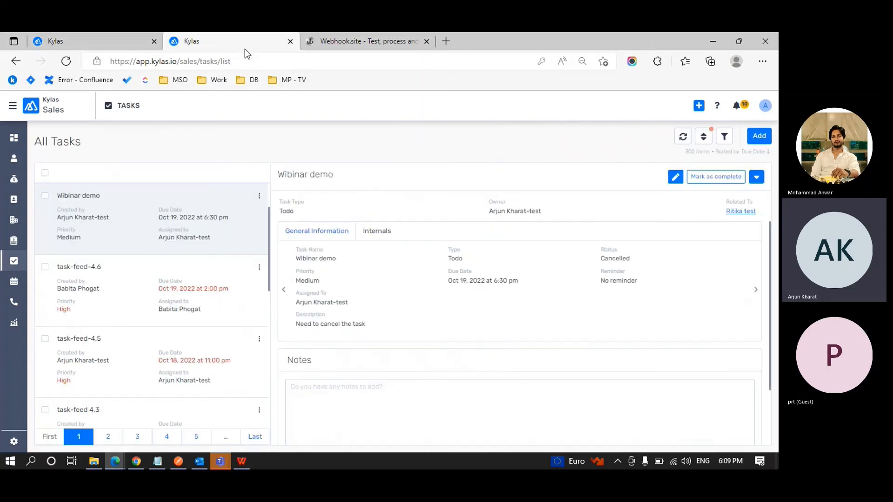
pyautogui.click(14, 444)
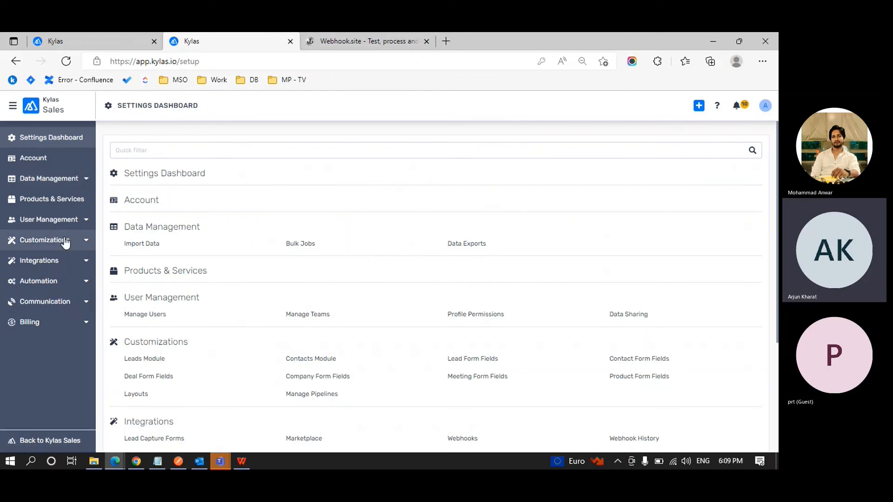
# Open Data Management > Import Data and start a new import.
pyautogui.click(85, 183)
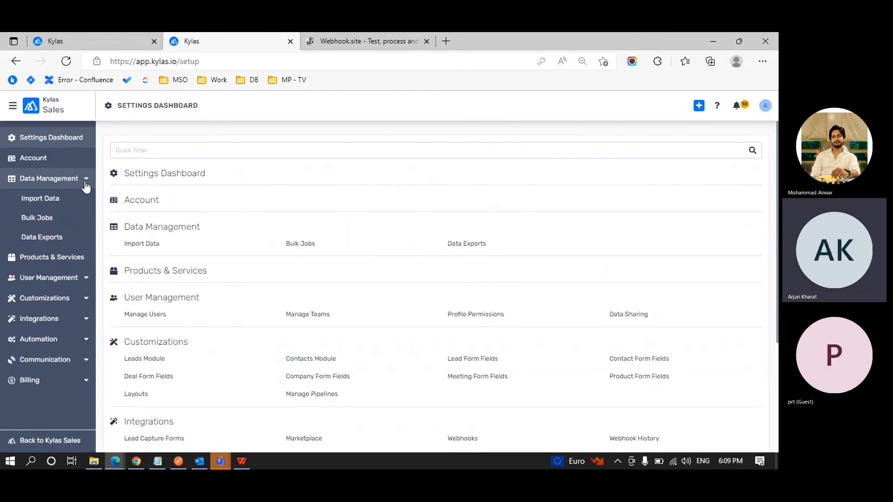
pyautogui.click(60, 200)
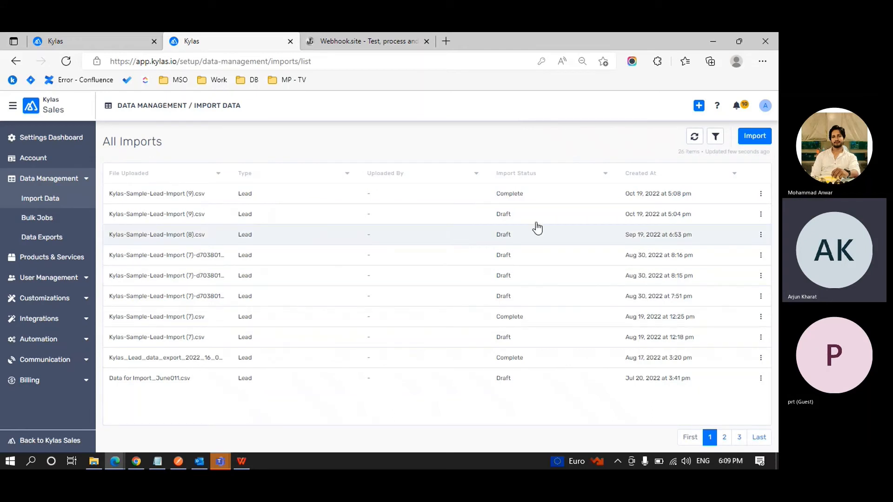
pyautogui.click(754, 136)
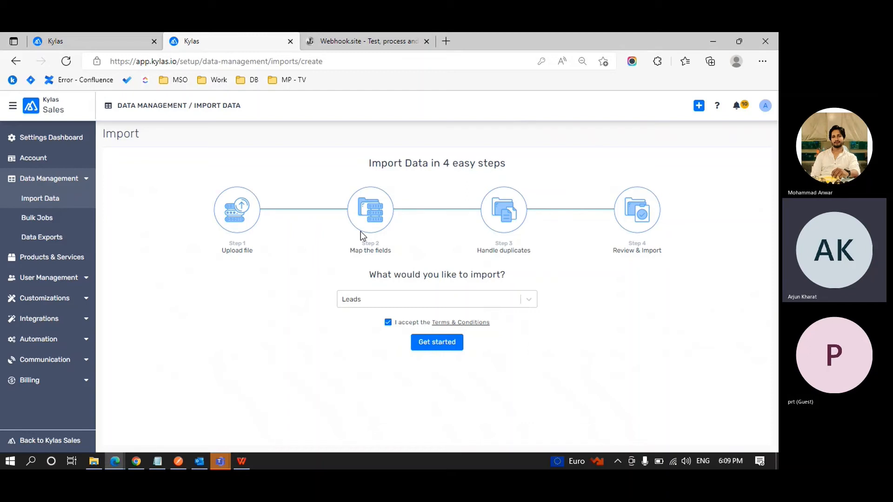
# Choose Leads as the type of records to import.
pyautogui.moveTo(468, 249); pyautogui.dragTo(532, 251)
pyautogui.click(532, 251)
pyautogui.click(527, 302)
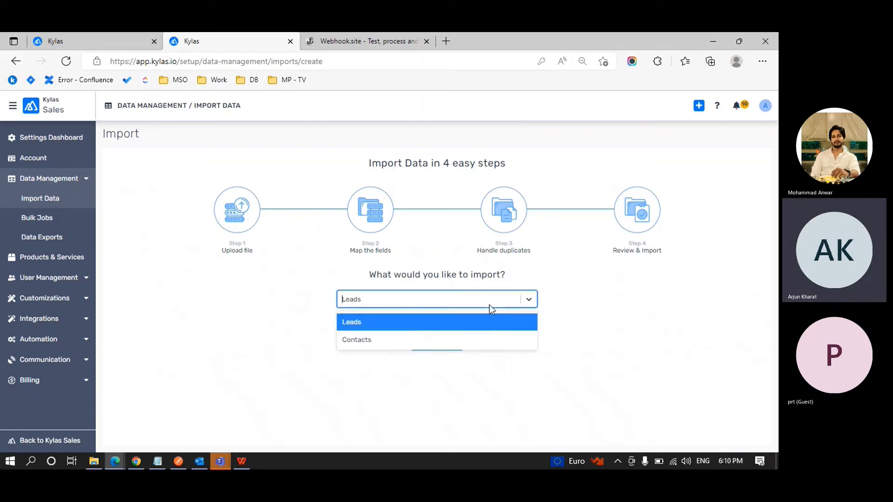
pyautogui.click(381, 327)
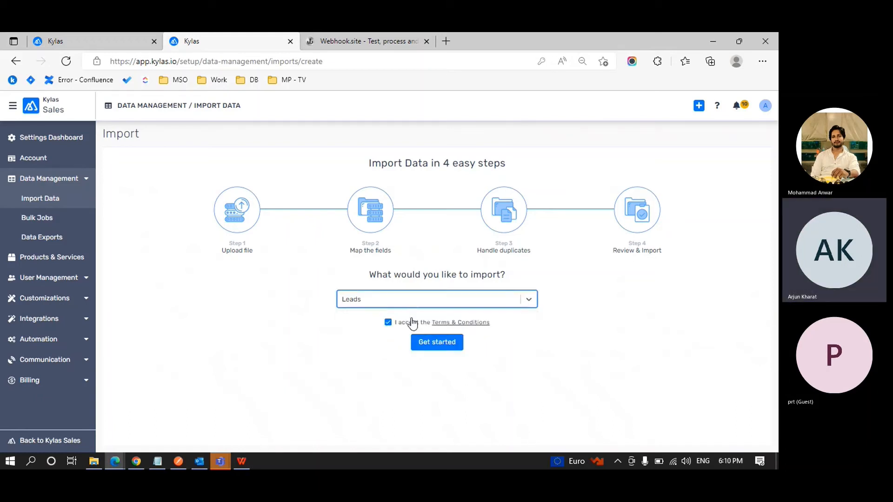
pyautogui.click(528, 298)
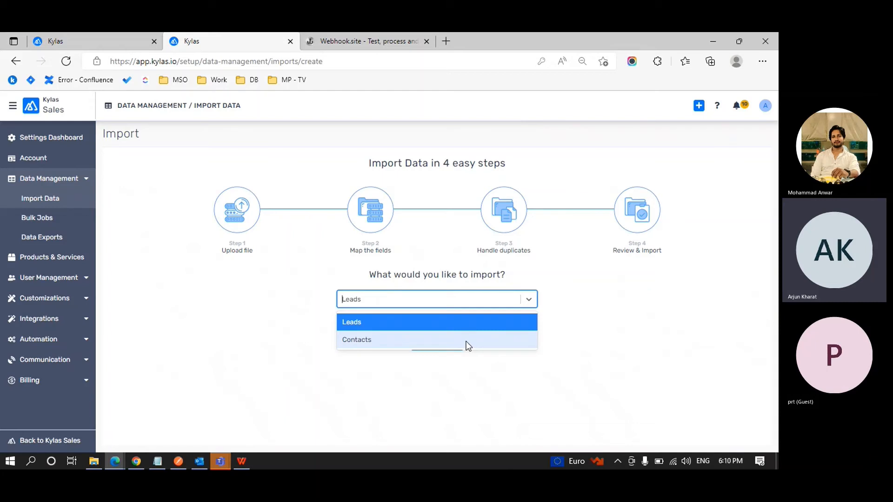
pyautogui.click(606, 322)
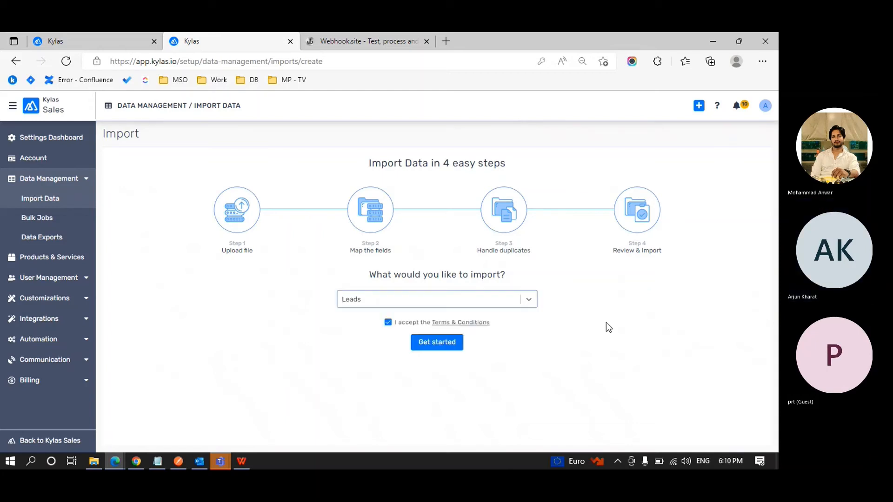
# Attach and upload Kylas-Sample-Lead-Import (9).csv in the leads import wizard.
pyautogui.click(437, 343)
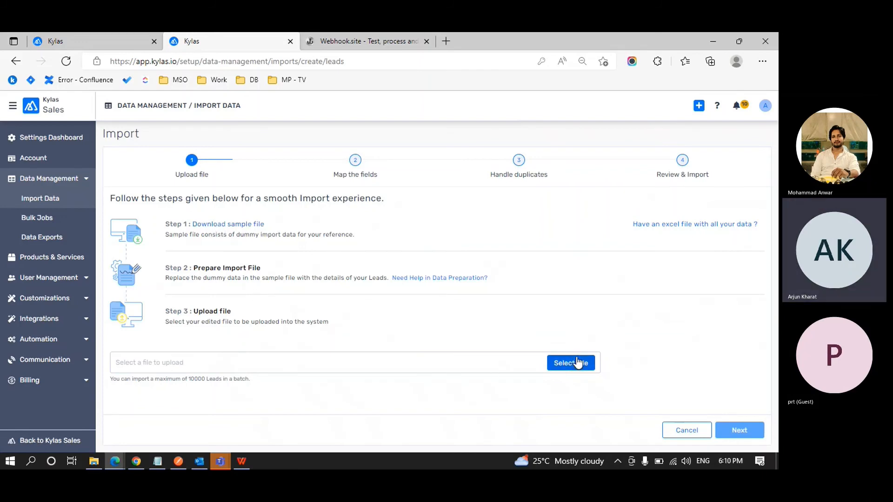
pyautogui.click(576, 363)
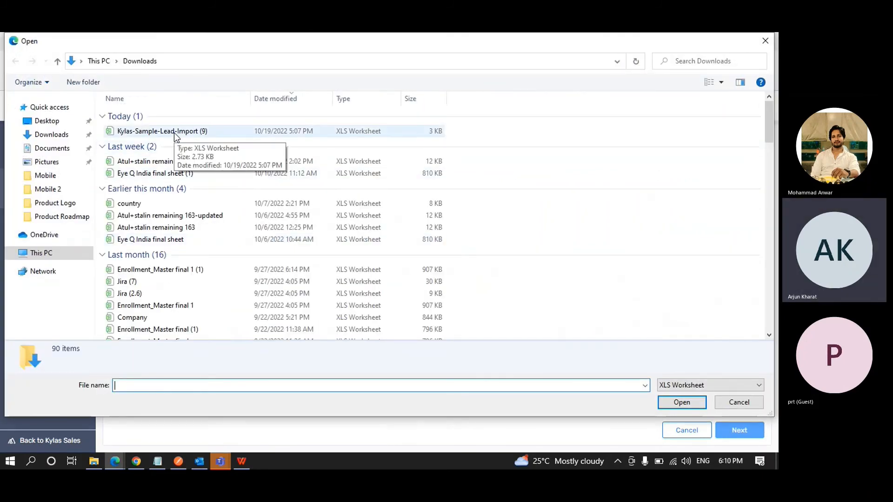
pyautogui.doubleClick(174, 133)
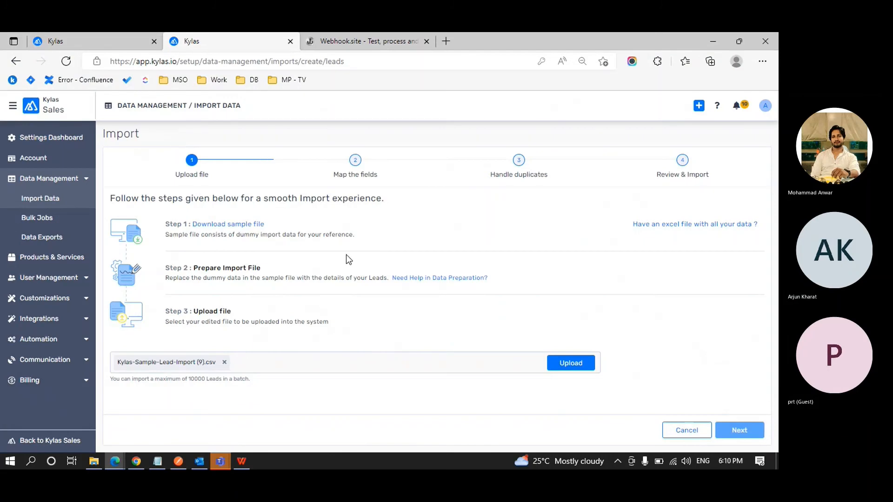
pyautogui.click(562, 362)
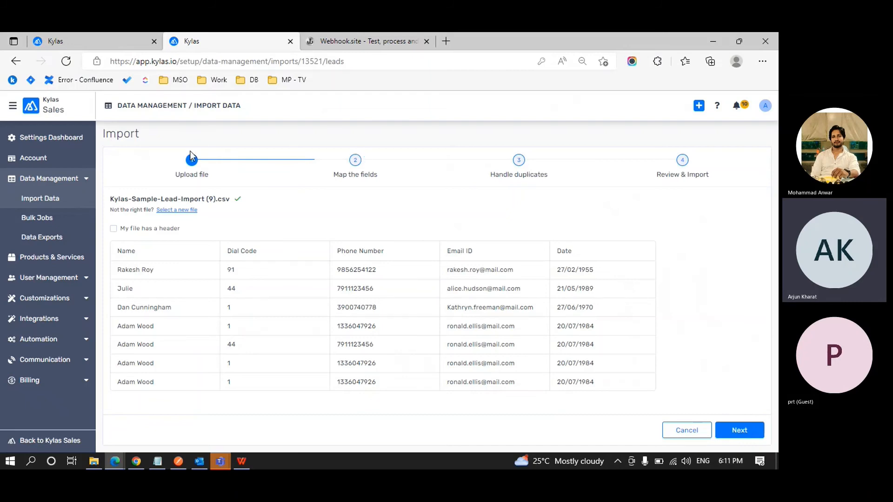
# Mark 'My file has a header' and zoom in to review the file preview.
pyautogui.moveTo(172, 159); pyautogui.dragTo(584, 178)
pyautogui.click(631, 178)
pyautogui.moveTo(339, 177); pyautogui.dragTo(377, 179)
pyautogui.click(378, 176)
pyautogui.moveTo(185, 231); pyautogui.dragTo(122, 231)
pyautogui.click(123, 231)
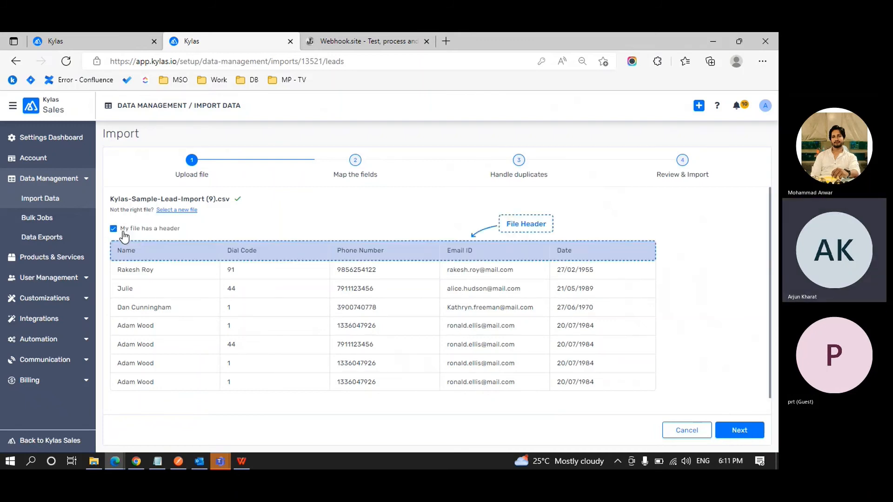
pyautogui.hotkey('ctrl', '+')
pyautogui.hotkey('ctrl', '+')
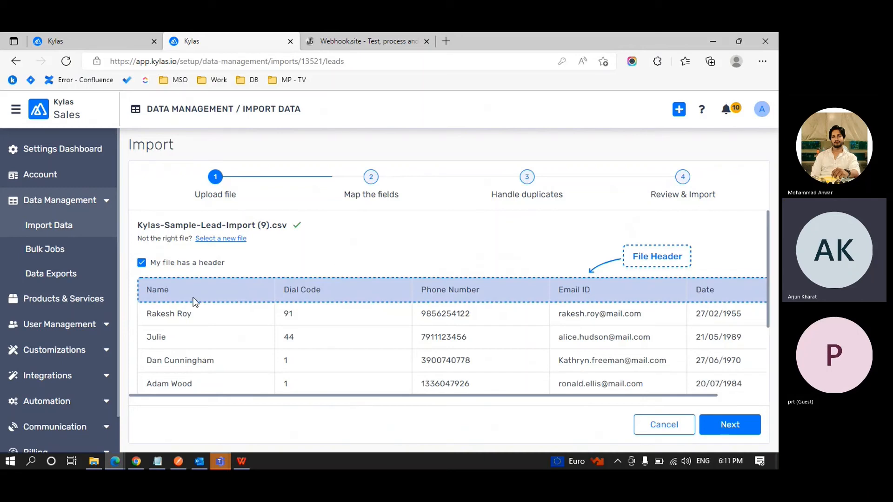
pyautogui.hscroll(2, 192, 302)
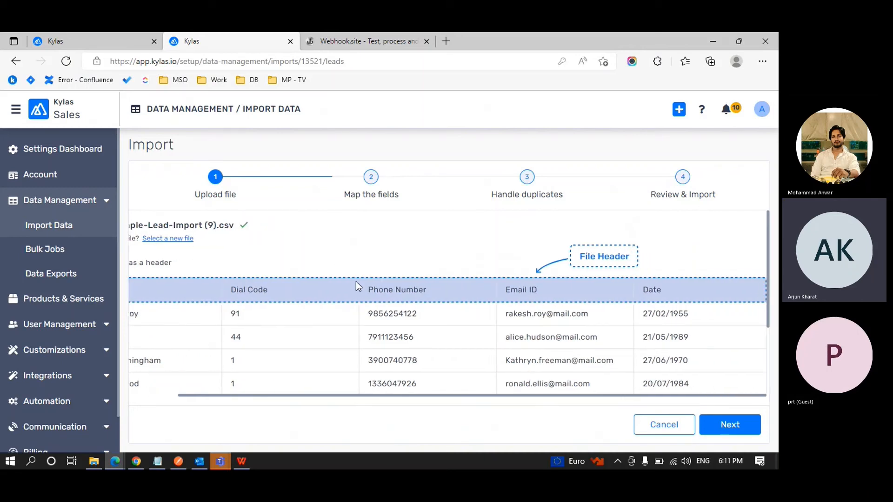
pyautogui.hscroll(-2, 453, 272)
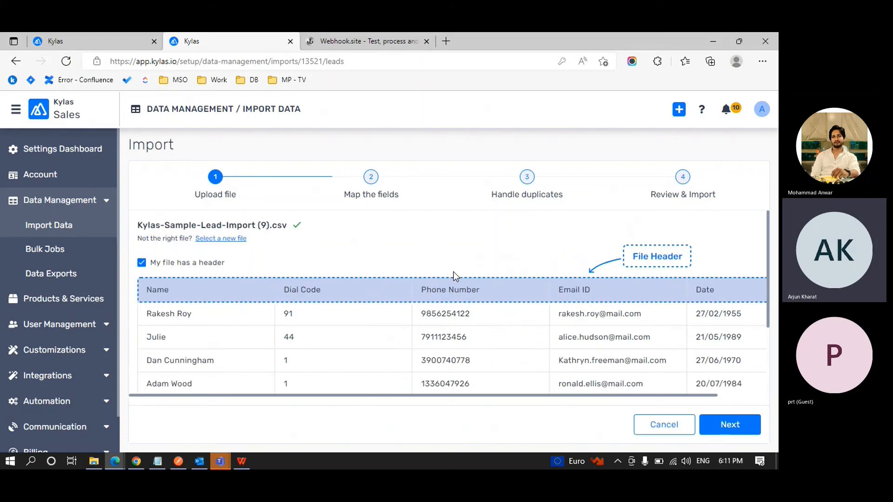
# Untick and re-tick the header option, then continue to Map the fields.
pyautogui.click(142, 263)
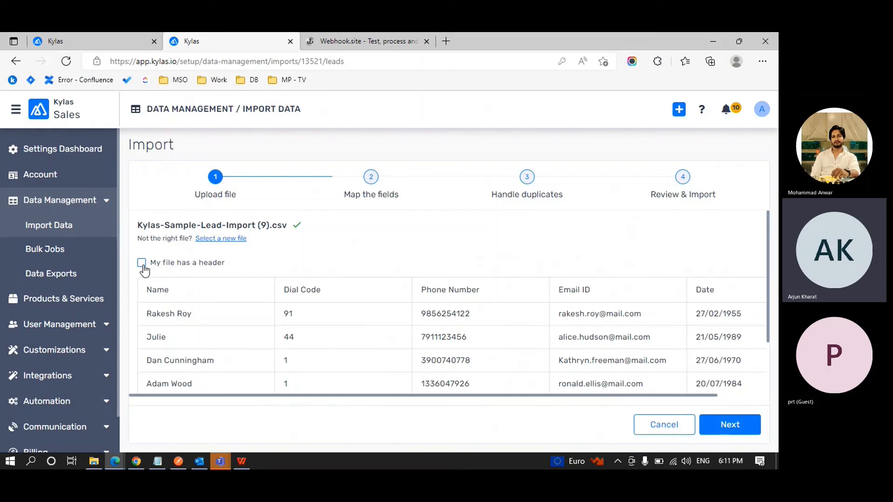
pyautogui.click(143, 265)
pyautogui.scroll(-2, 264, 270)
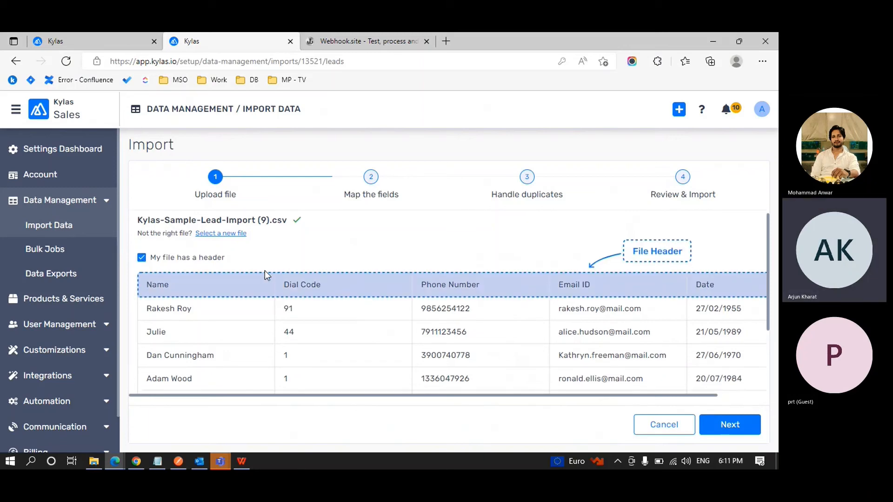
pyautogui.scroll(-1, 265, 271)
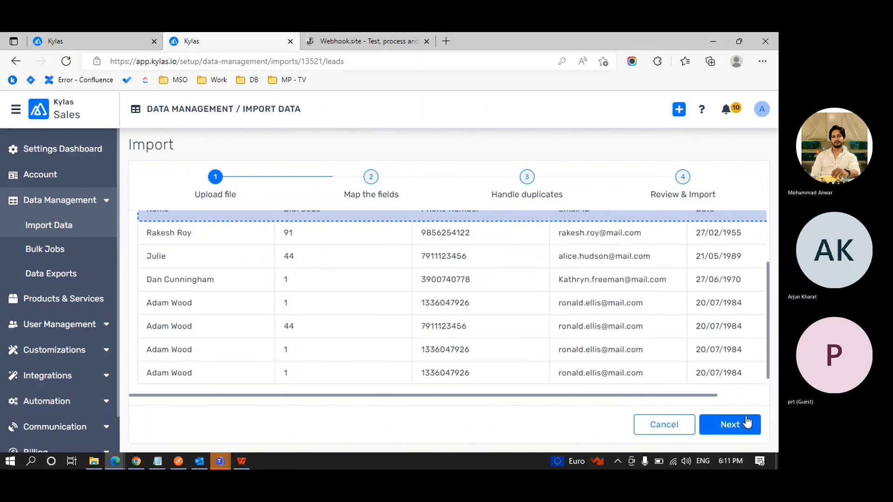
pyautogui.click(730, 423)
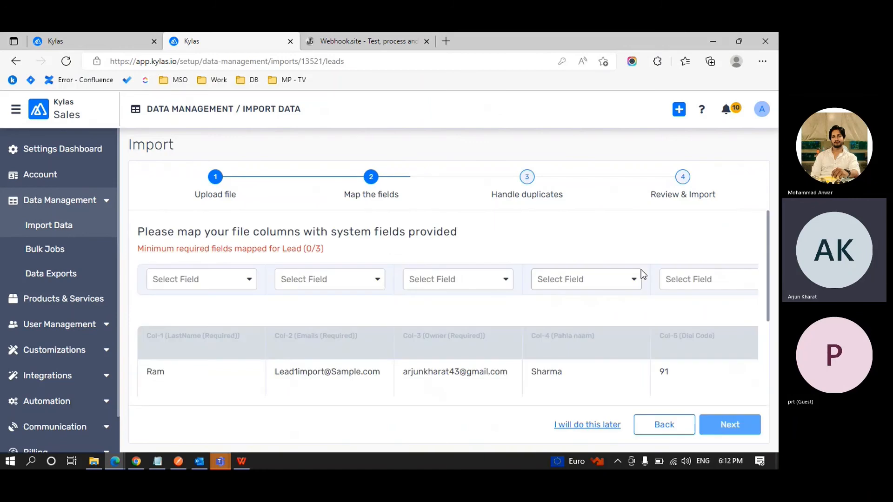
# Point out the 'Minimum required fields mapped (0/3)' note and list the first column's field choices.
pyautogui.hotkey('ctrl', '-')
pyautogui.hotkey('ctrl', '-')
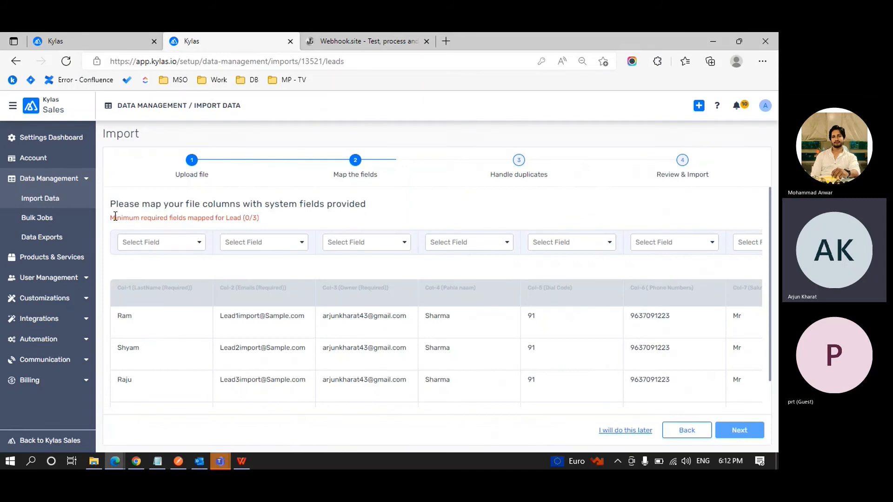
pyautogui.moveTo(111, 217); pyautogui.dragTo(263, 220)
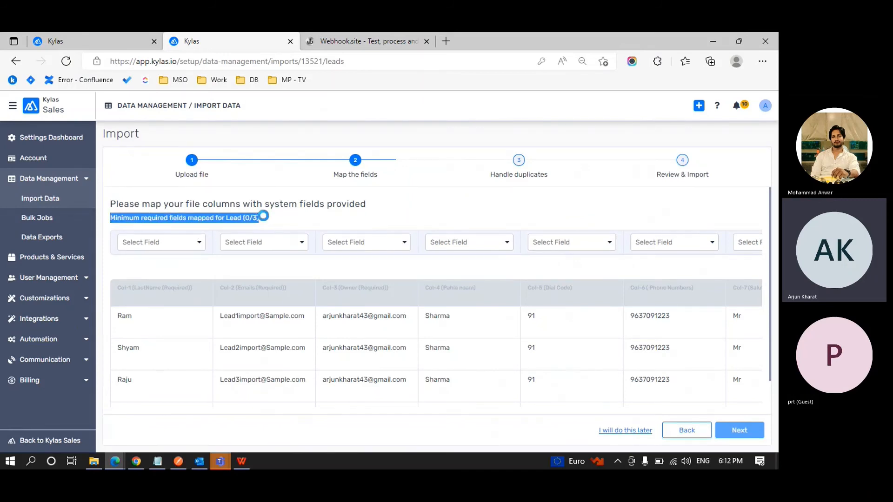
pyautogui.click(265, 220)
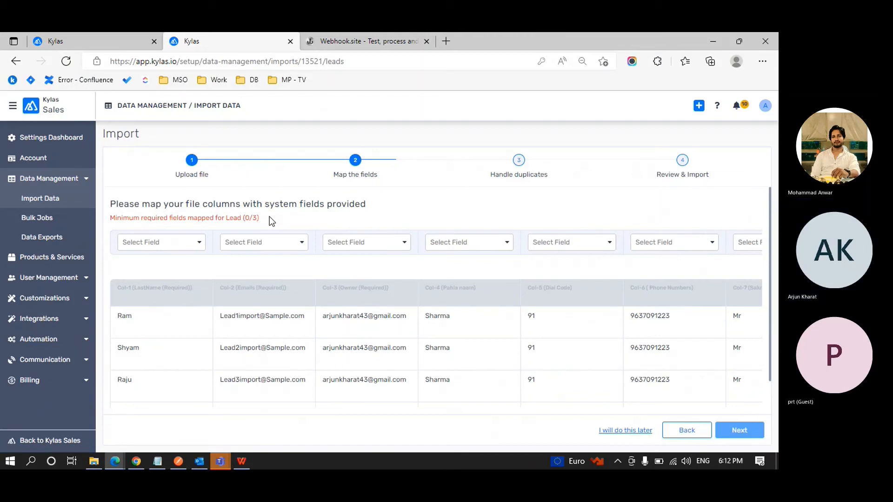
pyautogui.moveTo(269, 216); pyautogui.dragTo(257, 217)
pyautogui.click(258, 217)
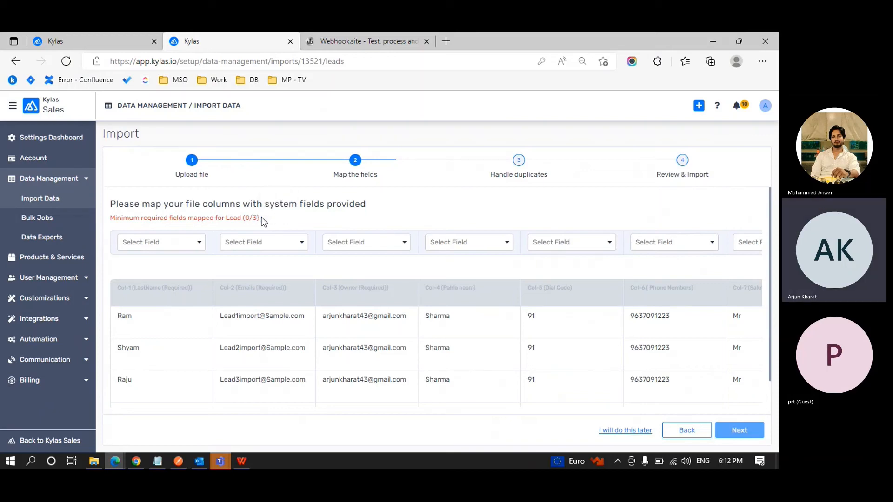
pyautogui.click(200, 243)
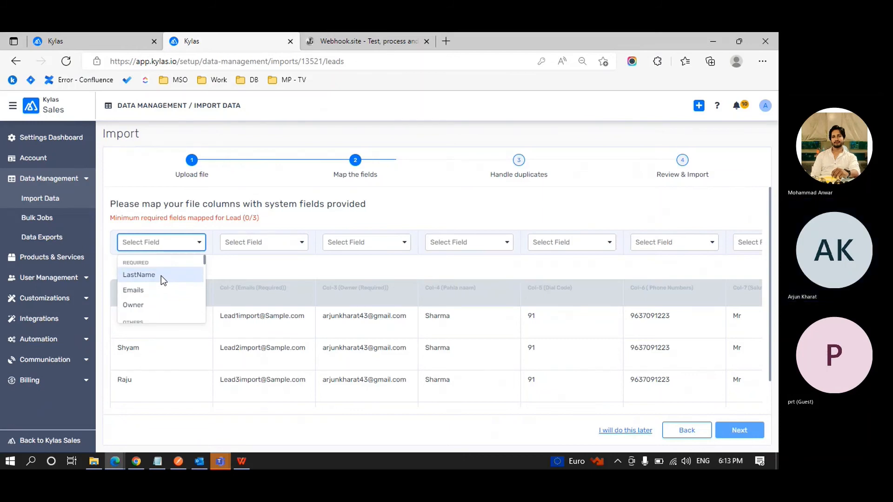
# Map columns two, three and one to Emails, Owner and InitialName.
pyautogui.click(260, 241)
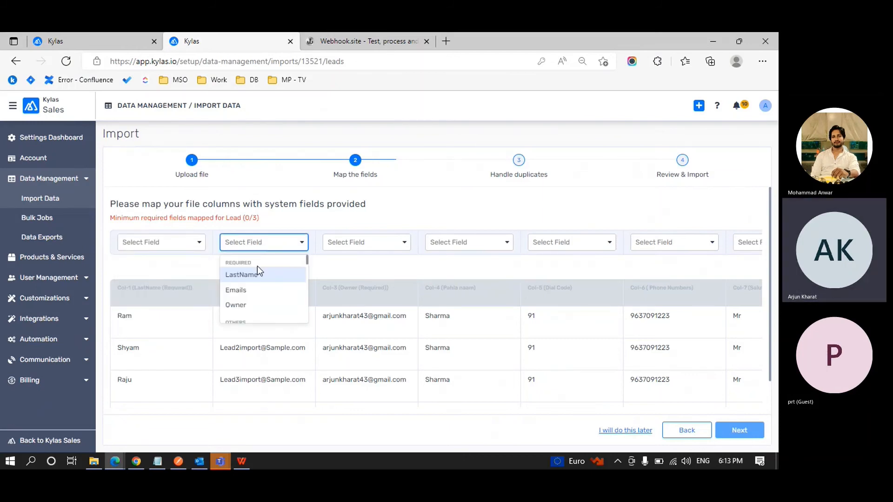
pyautogui.click(252, 289)
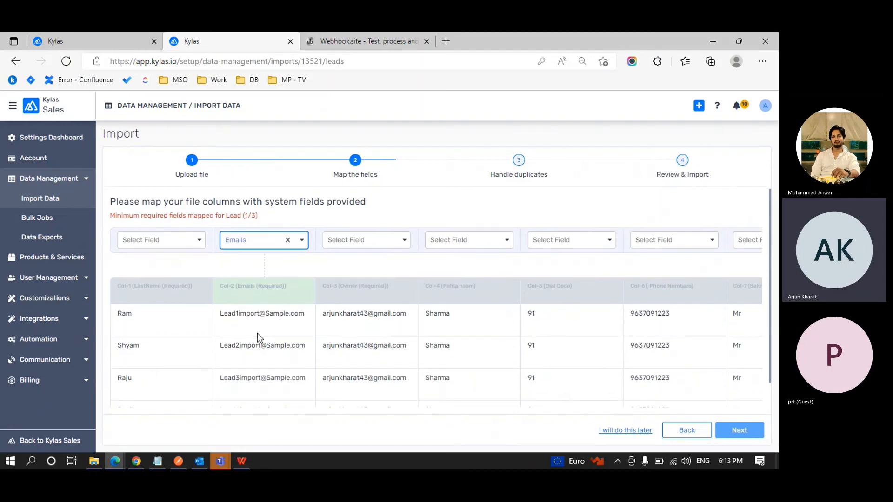
pyautogui.scroll(-1, 258, 333)
pyautogui.scroll(1, 258, 332)
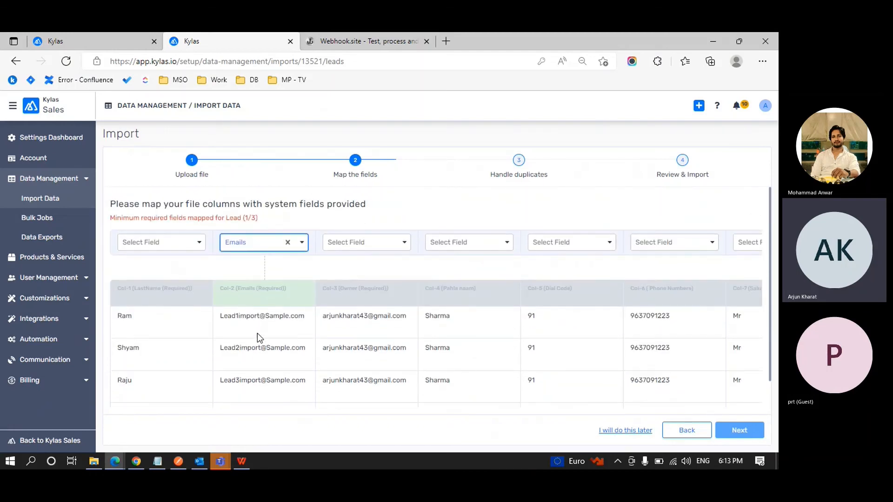
pyautogui.click(404, 243)
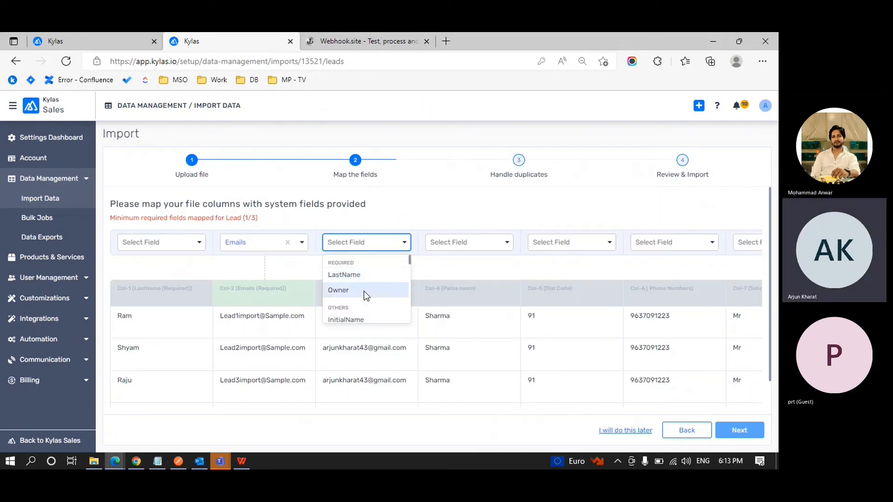
pyautogui.click(364, 290)
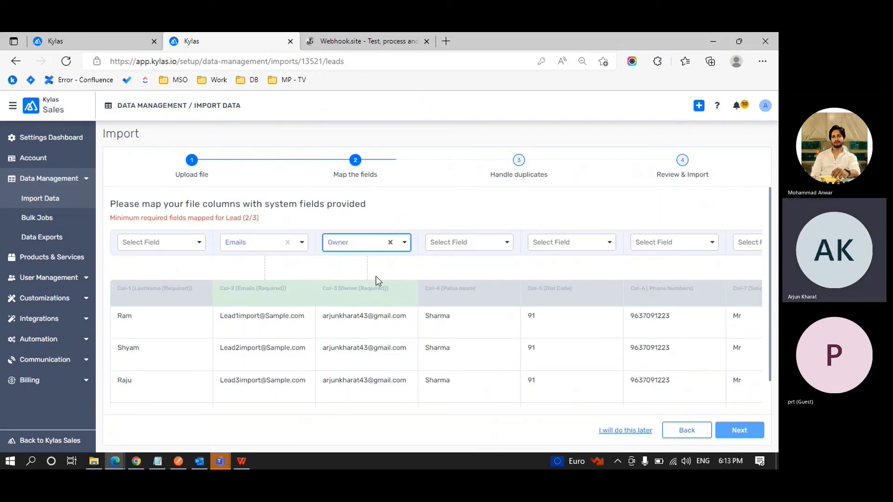
pyautogui.click(196, 244)
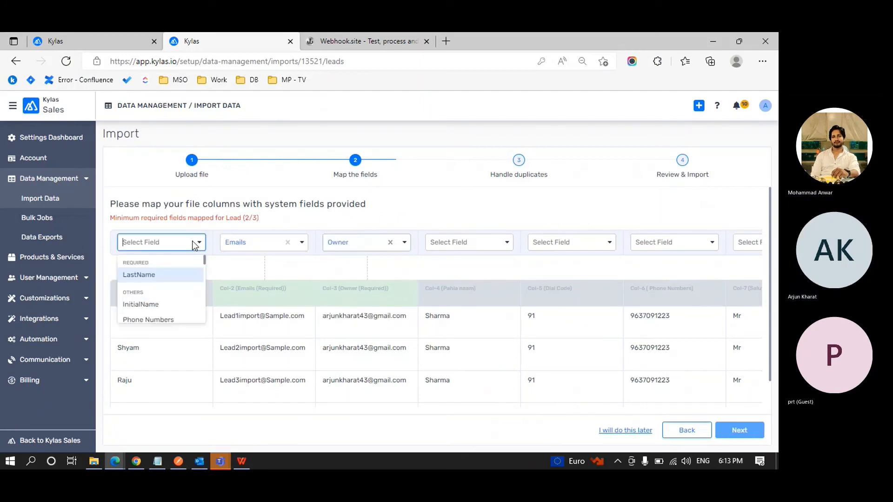
pyautogui.click(170, 306)
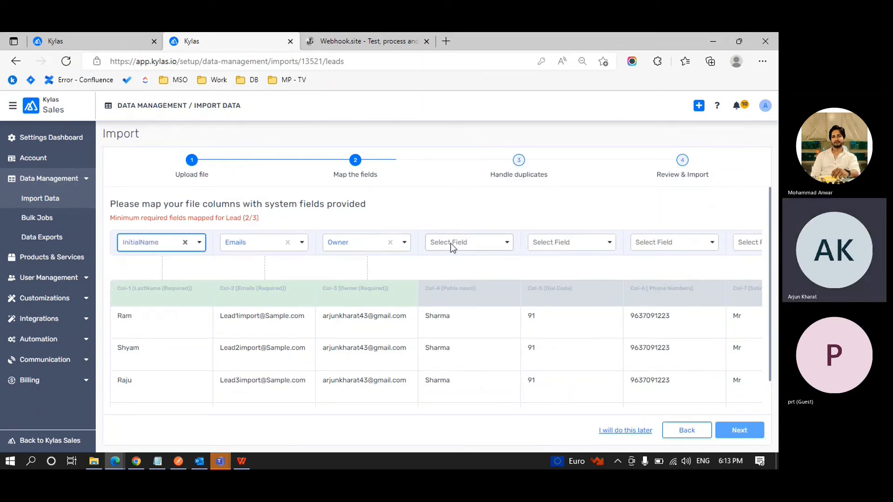
# Map the fourth column (Pahla naam) to LastName, bringing required fields to 3/3.
pyautogui.click(451, 247)
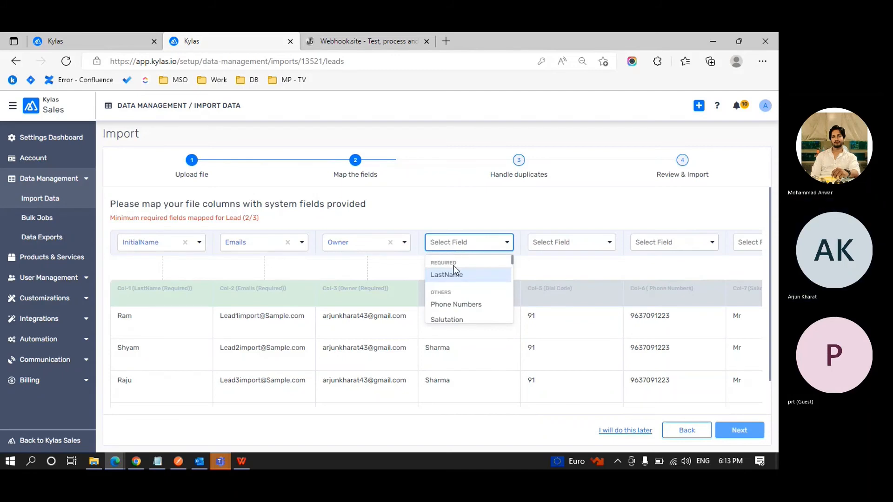
pyautogui.click(463, 212)
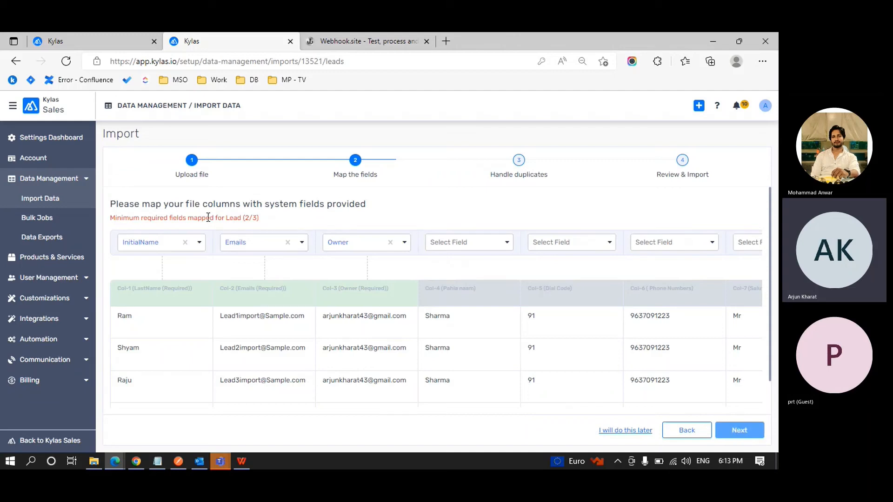
pyautogui.moveTo(206, 218); pyautogui.dragTo(256, 216)
pyautogui.click(263, 216)
pyautogui.click(447, 245)
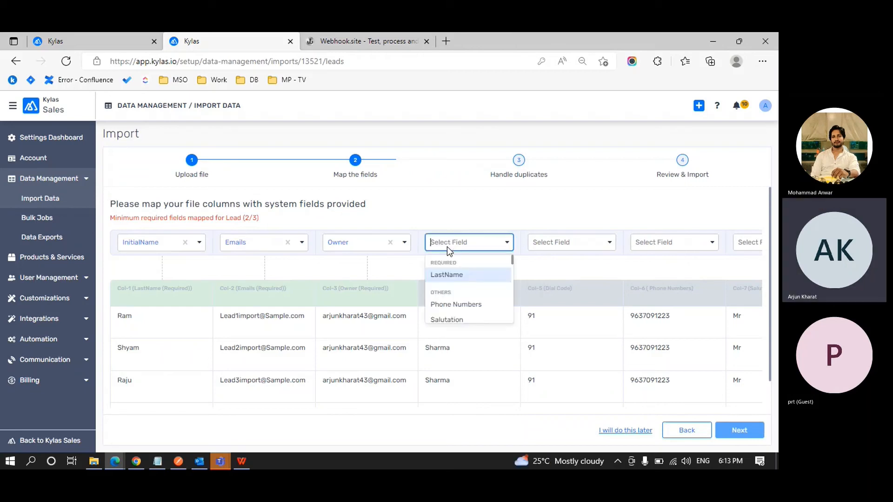
pyautogui.click(445, 275)
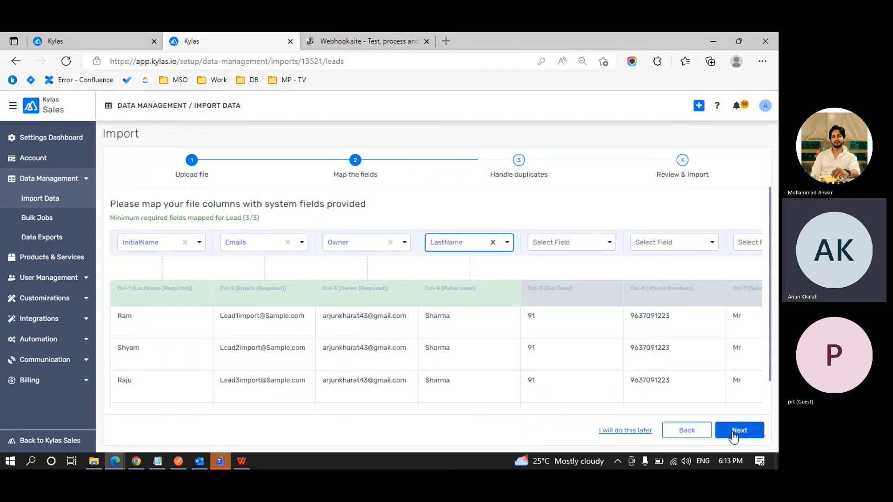
pyautogui.click(602, 191)
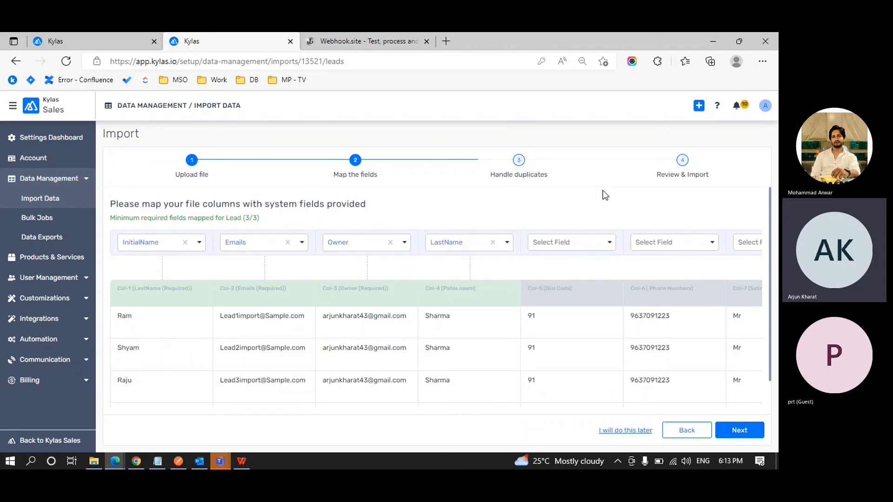
# Map column five to Dial Code and column six to Phone Numbers, reaching 5/5.
pyautogui.scroll(-1, 603, 190)
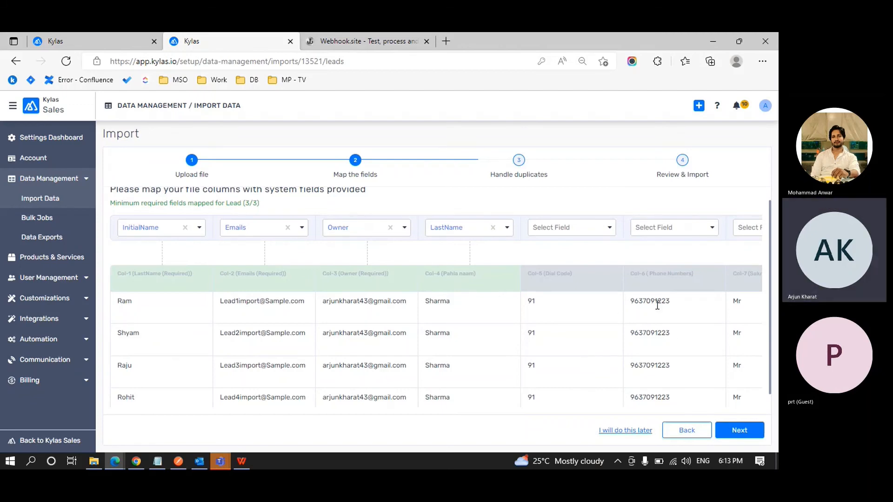
pyautogui.click(609, 228)
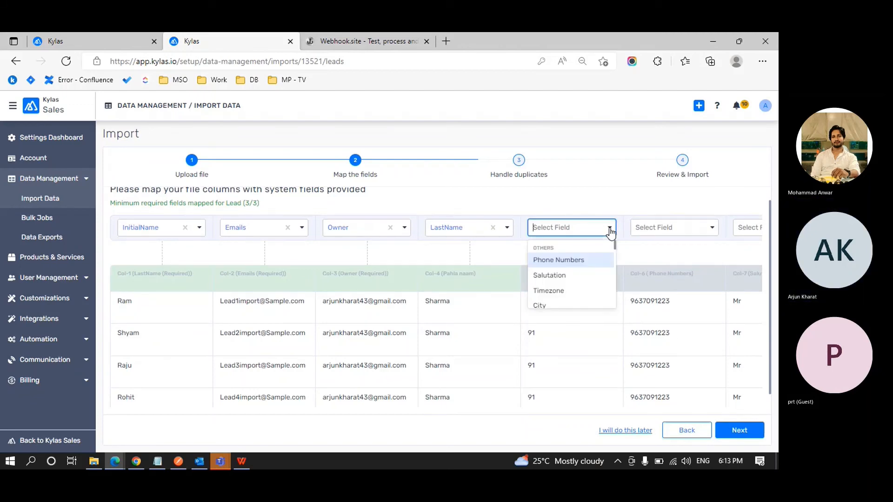
pyautogui.click(570, 260)
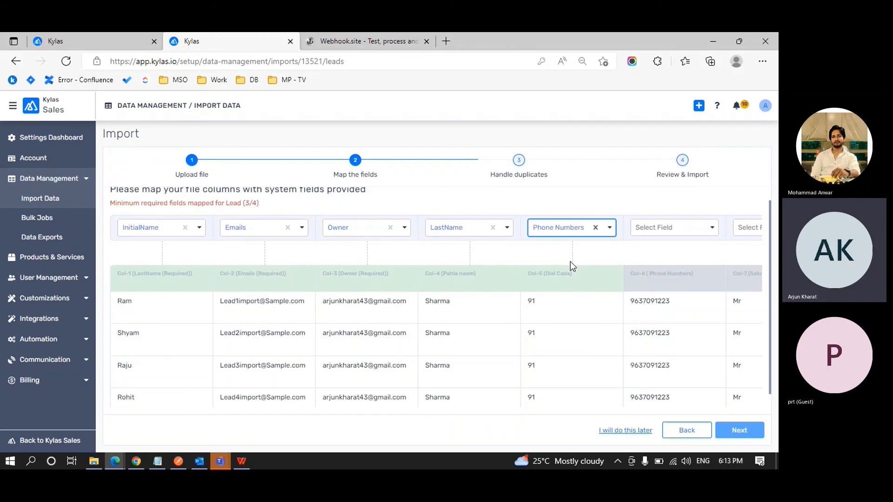
pyautogui.click(662, 232)
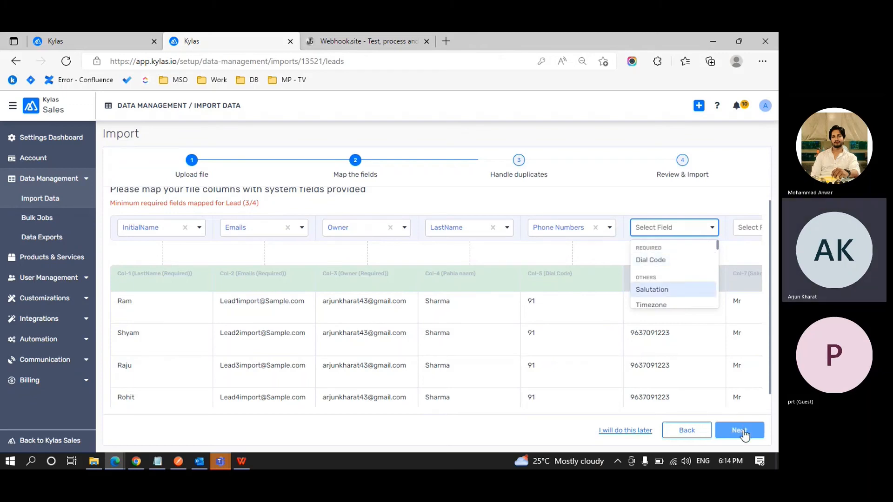
pyautogui.click(609, 228)
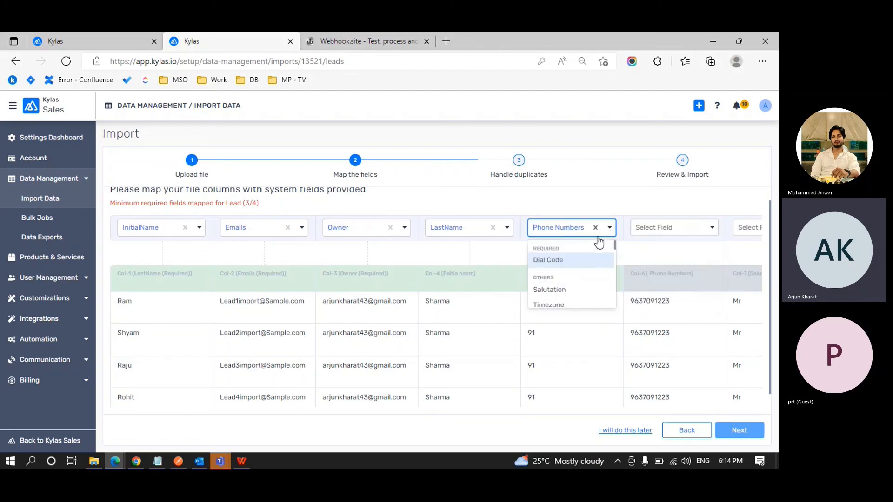
pyautogui.click(563, 259)
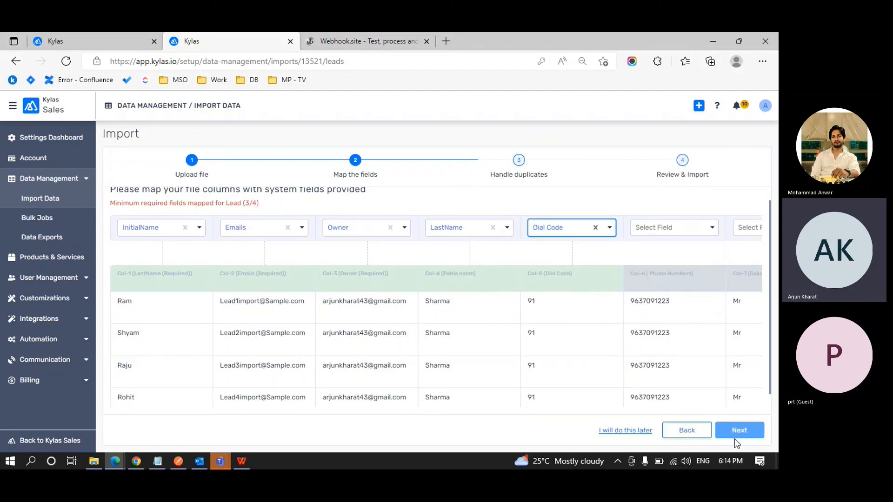
pyautogui.click(684, 229)
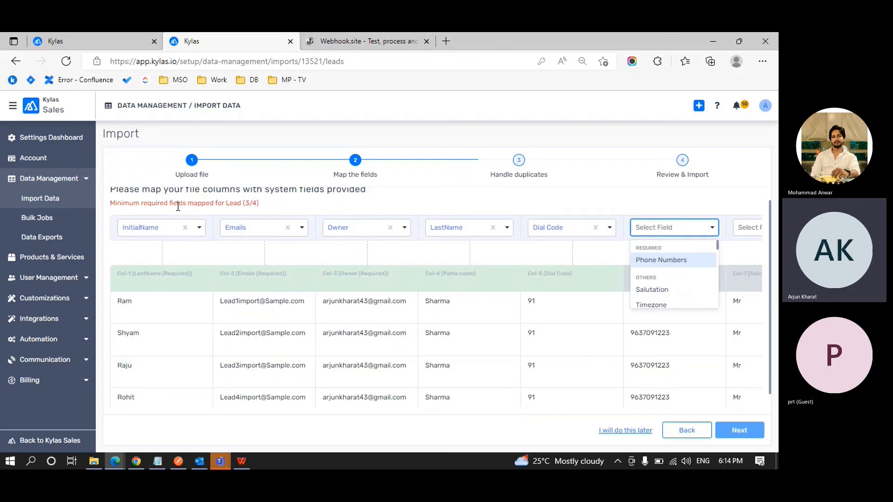
pyautogui.click(258, 201)
pyautogui.click(654, 228)
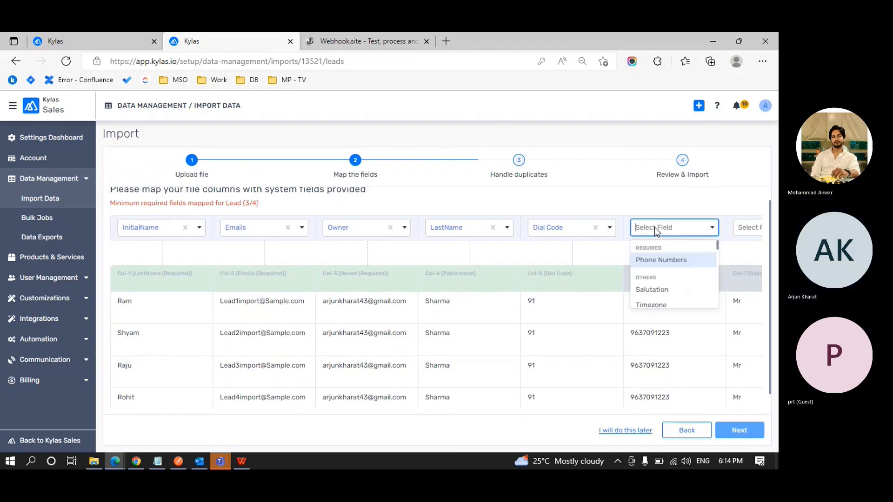
pyautogui.click(650, 260)
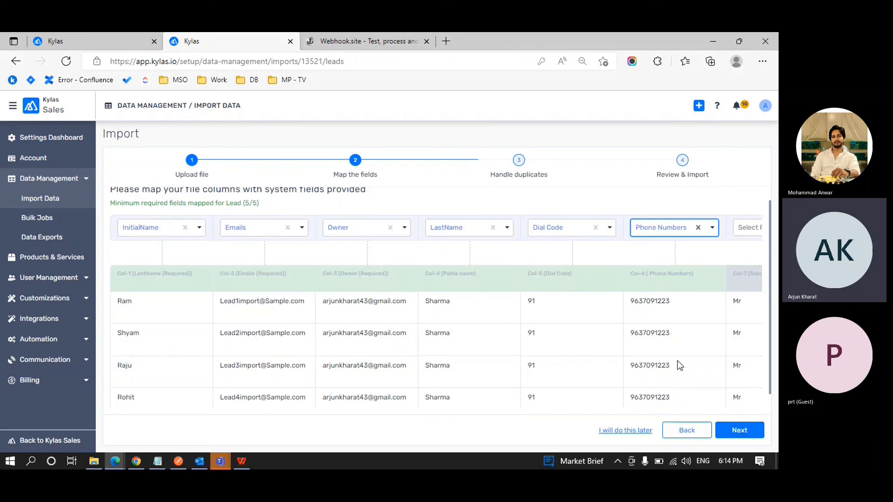
pyautogui.scroll(-1, 677, 361)
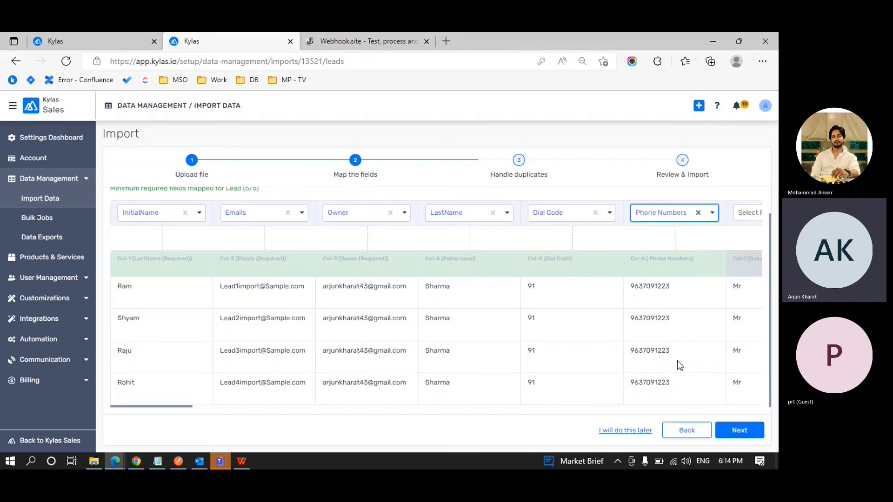
# Ignore unmapped columns to reach Handle duplicates, then open the Leads uniqueness rule settings.
pyautogui.click(727, 430)
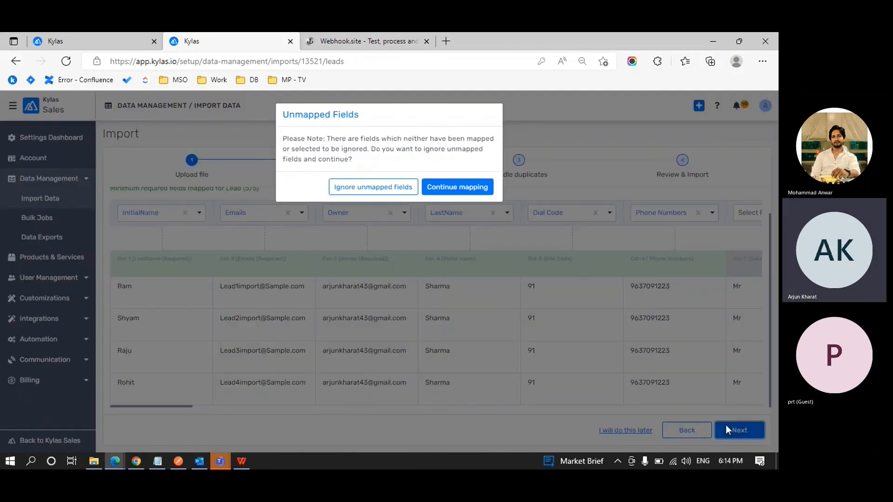
pyautogui.click(387, 191)
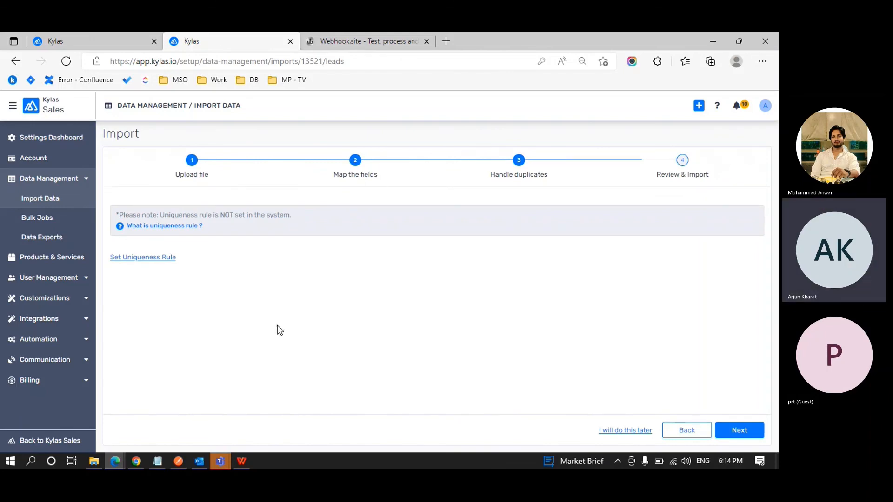
pyautogui.click(165, 256)
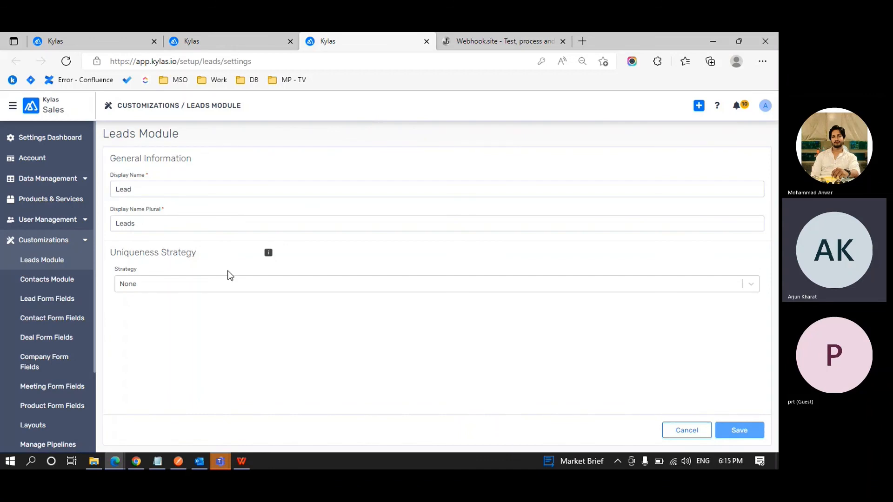
# Check the uniqueness Strategy options (None, Email, Phone, Email & Phone), then close the settings tab.
pyautogui.click(205, 284)
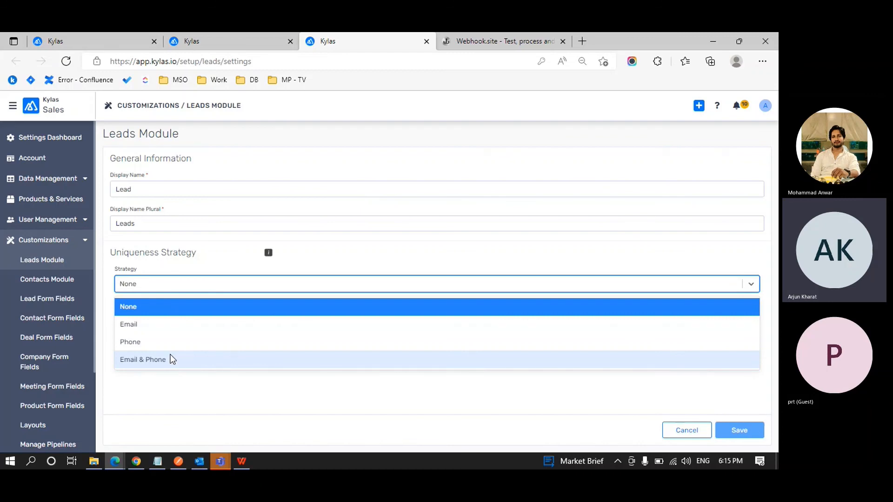
pyautogui.hotkey('ctrl', 'w')
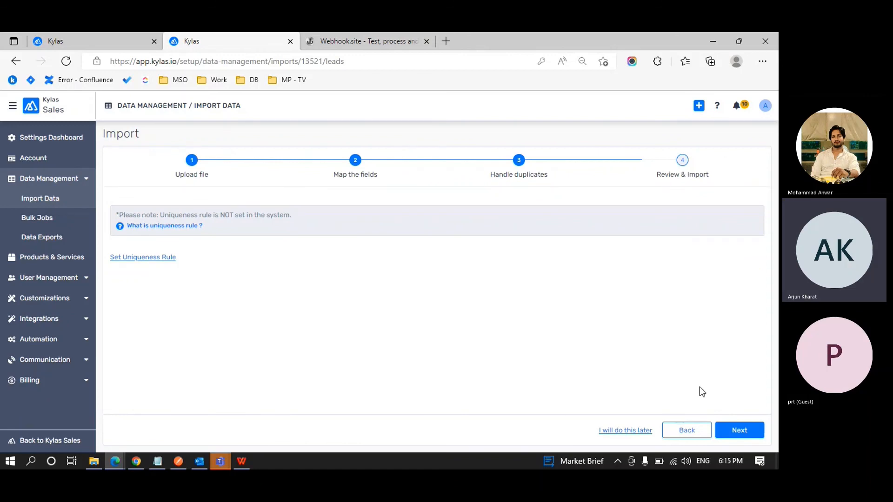
# Go to Review & Import and highlight the uploaded file name and the 'Not Set' uniqueness strategy.
pyautogui.click(740, 432)
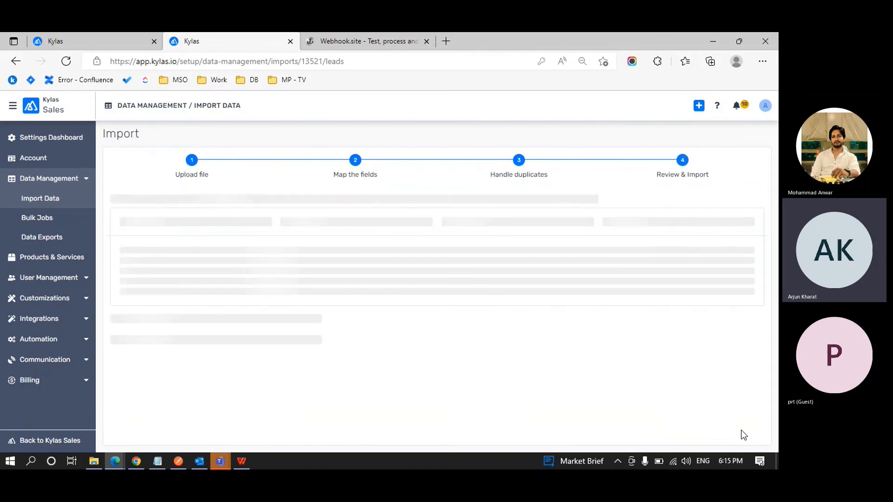
pyautogui.scroll(-1, 566, 297)
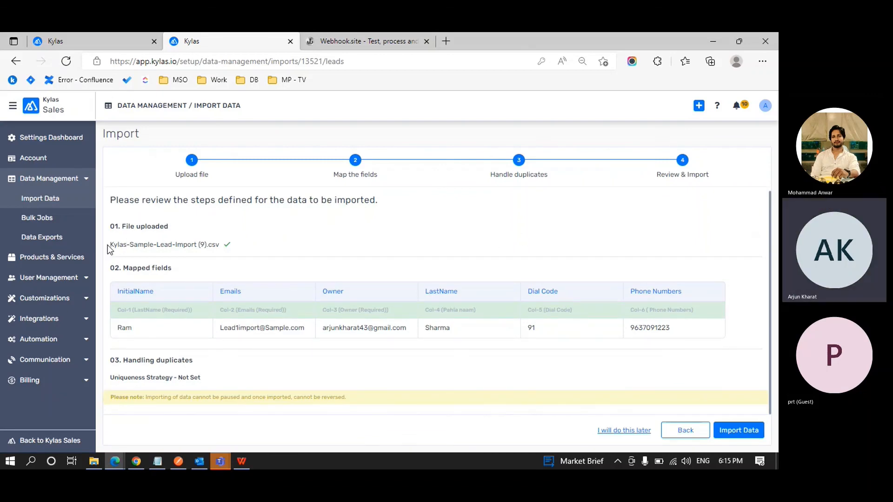
pyautogui.moveTo(108, 247); pyautogui.dragTo(215, 247)
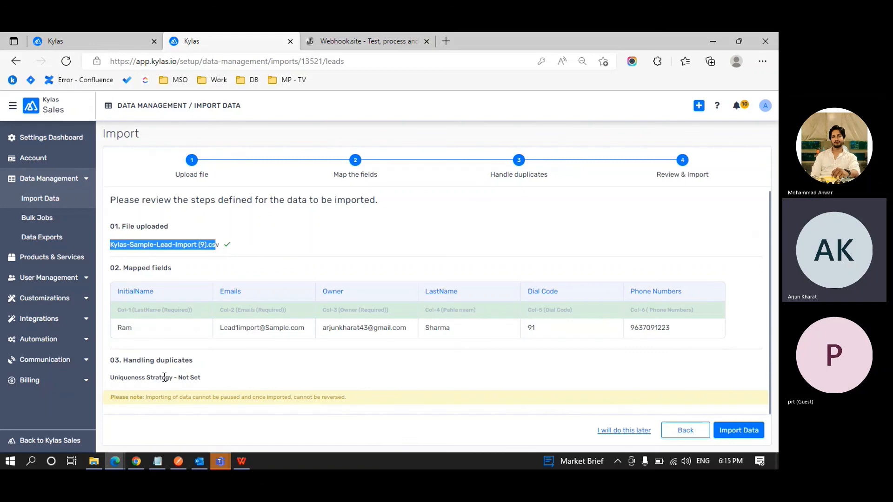
pyautogui.moveTo(164, 377); pyautogui.dragTo(229, 359)
pyautogui.click(228, 383)
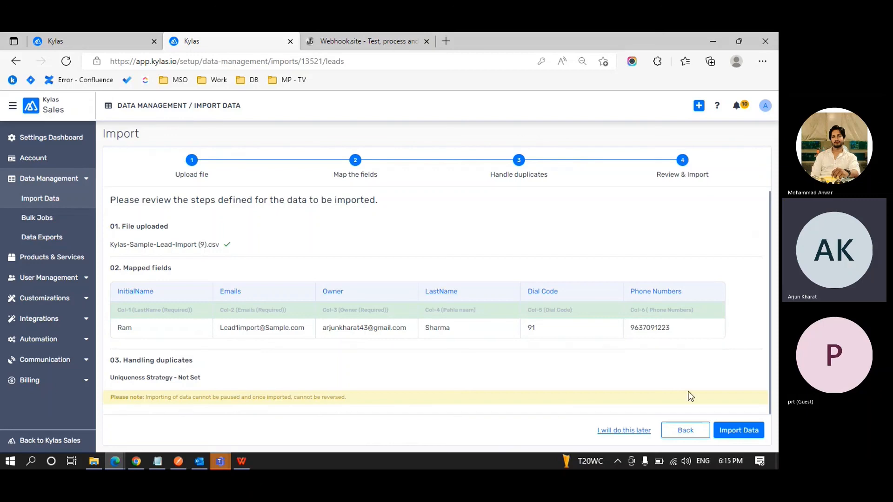
# Run the import, check the report's 4 of 4 records created, and go to All Imports.
pyautogui.click(739, 430)
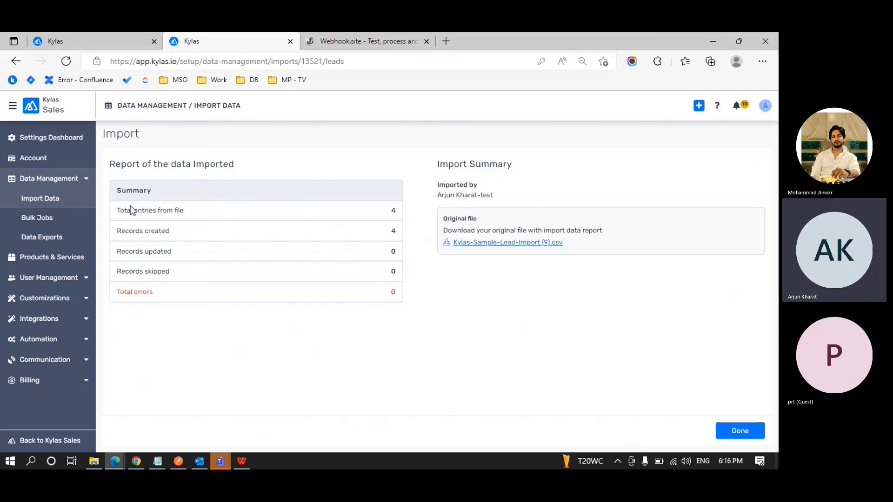
pyautogui.moveTo(120, 207); pyautogui.dragTo(199, 210)
pyautogui.click(199, 209)
pyautogui.moveTo(117, 231); pyautogui.dragTo(195, 231)
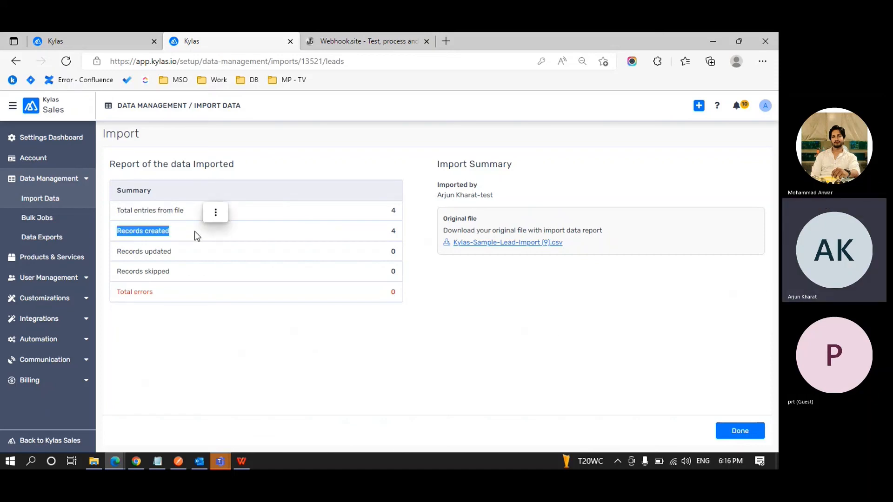
pyautogui.click(204, 255)
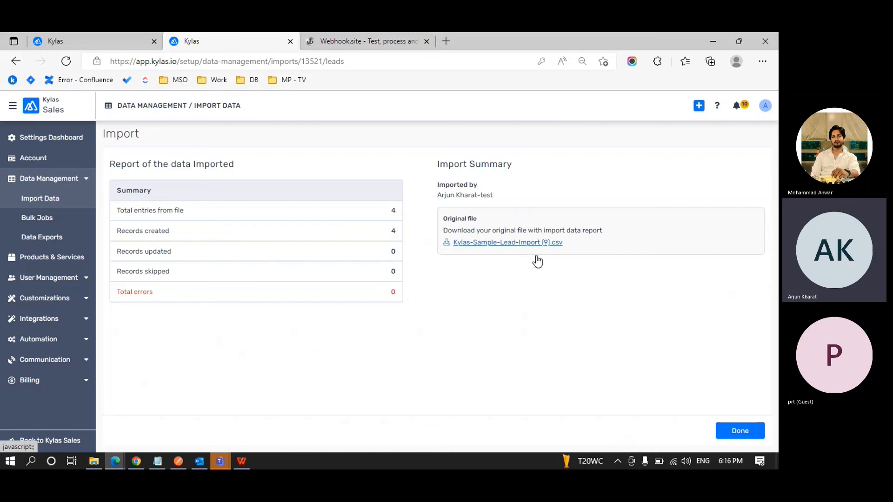
pyautogui.click(747, 432)
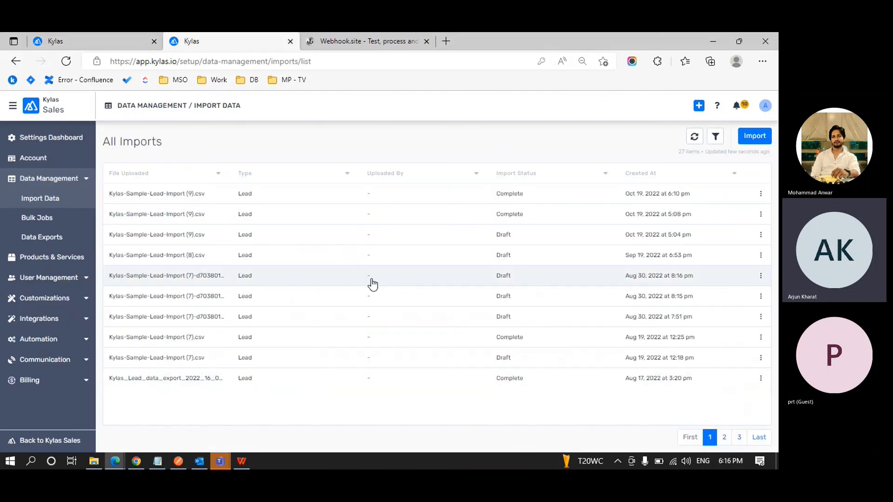
# Switch to Kylas Sales and open All Leads, showing the four imported leads of 123 total.
pyautogui.click(12, 106)
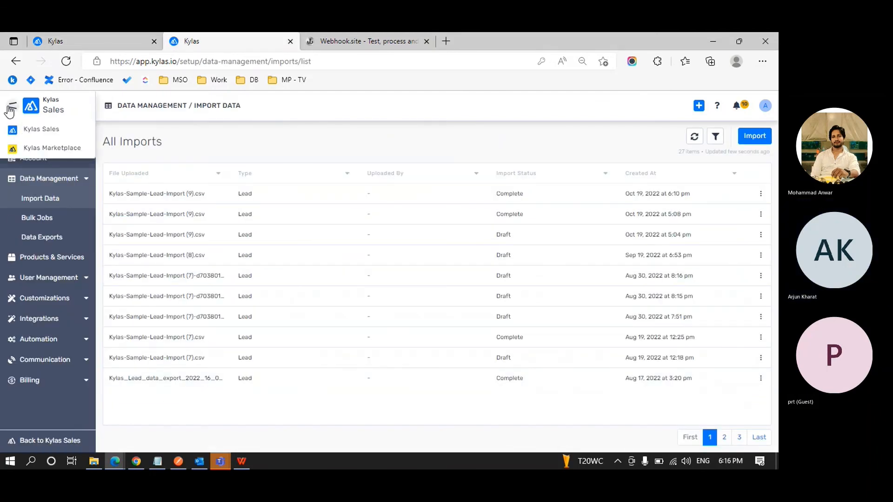
pyautogui.click(48, 129)
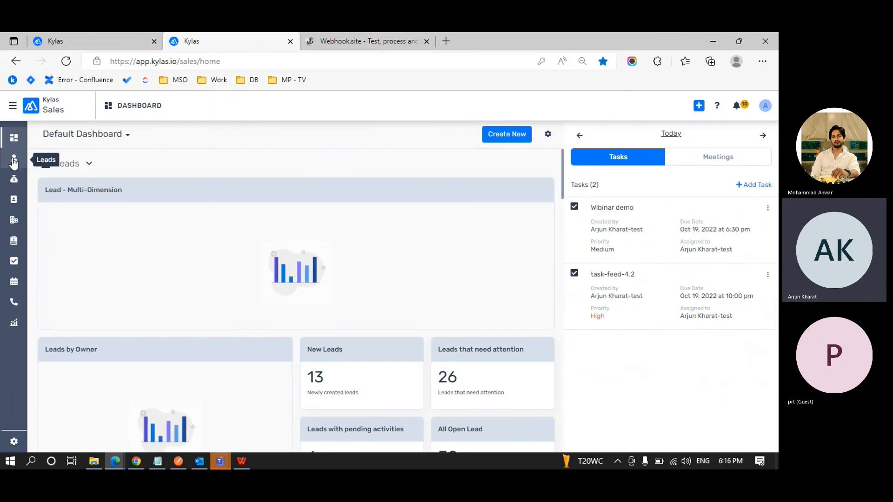
pyautogui.click(14, 160)
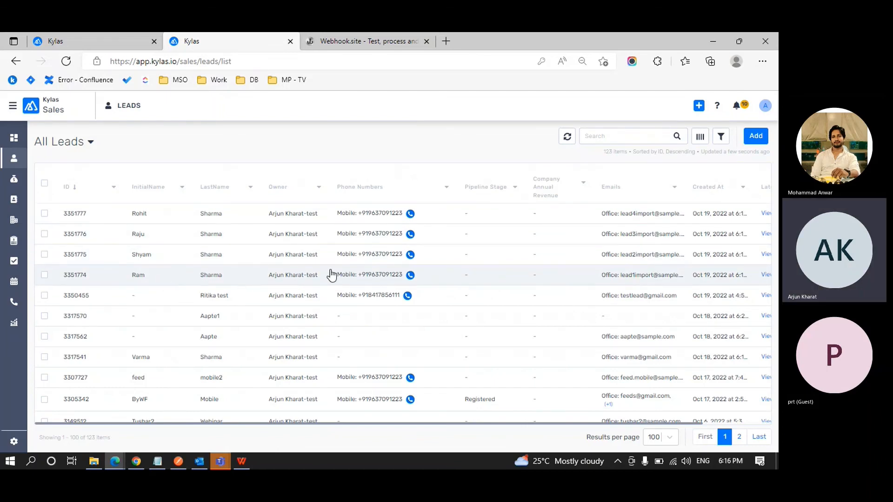
pyautogui.hscroll(3, 637, 272)
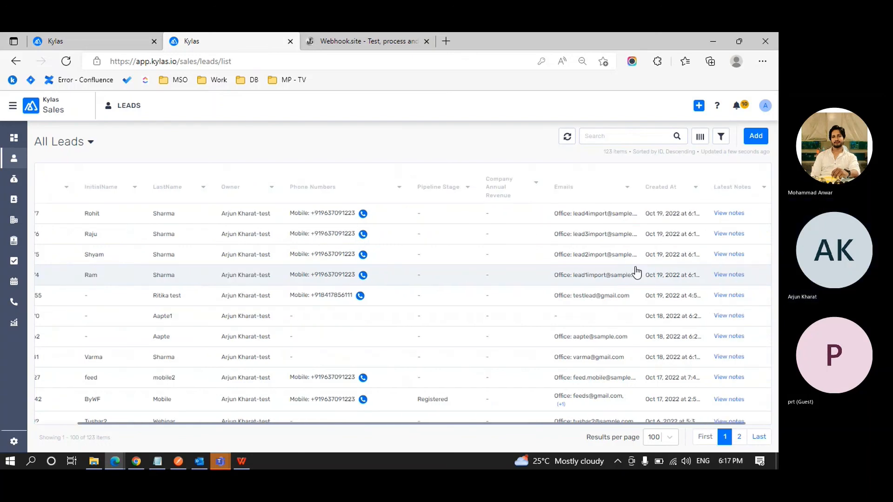
pyautogui.hscroll(-3, 637, 272)
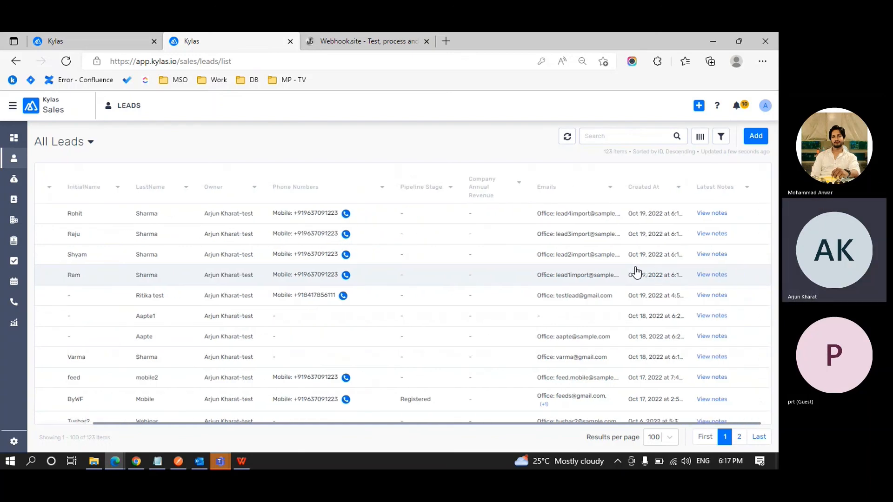
# Add a Created At lead filter and set its comparison to Between.
pyautogui.click(720, 139)
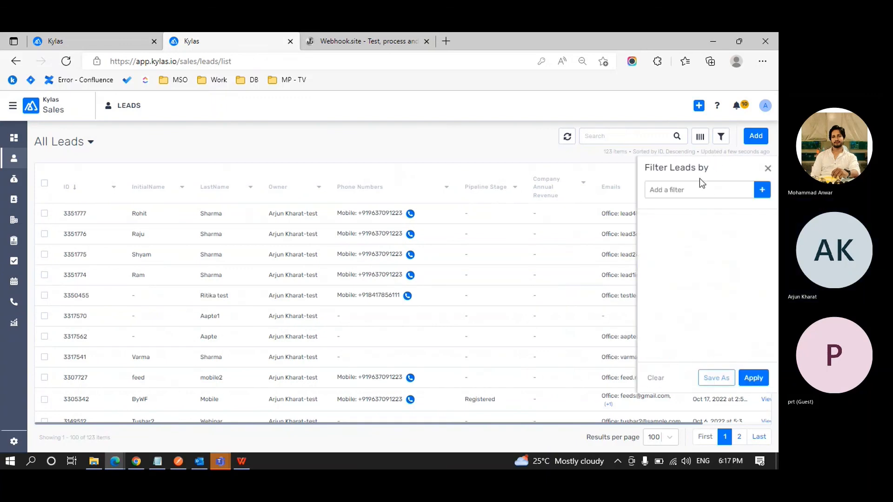
pyautogui.click(653, 189)
pyautogui.write('created')
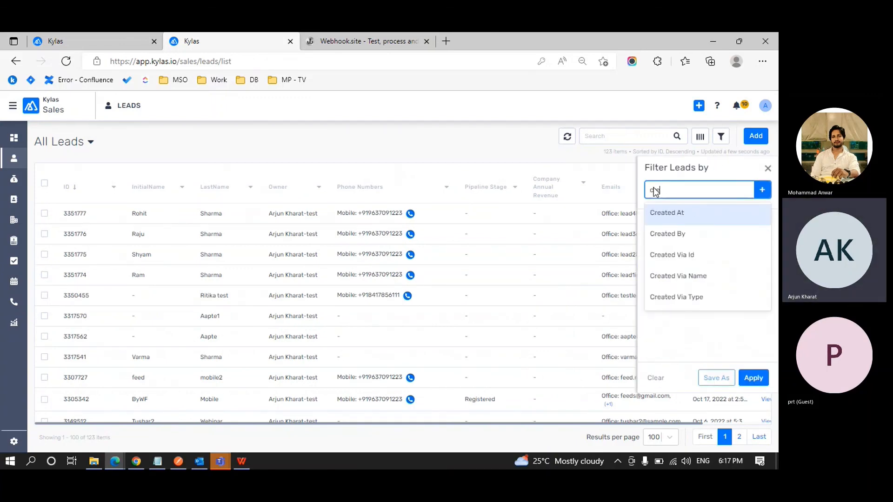
pyautogui.click(657, 214)
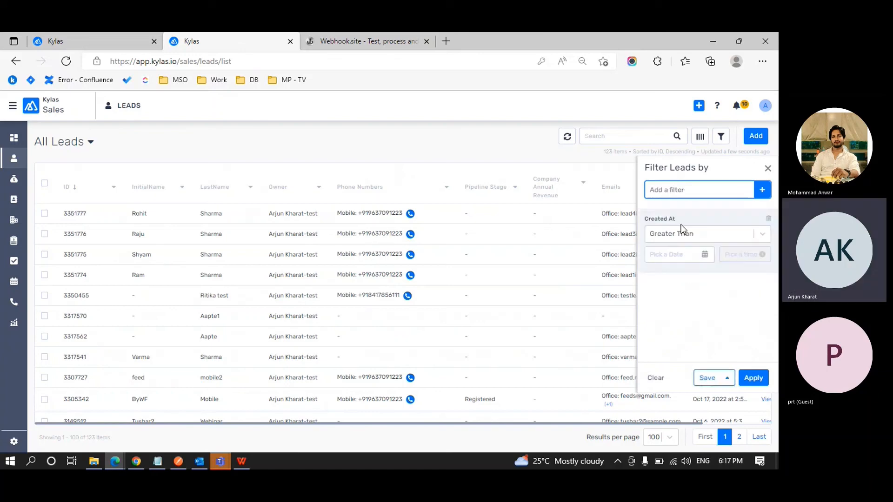
pyautogui.click(712, 239)
pyautogui.click(693, 292)
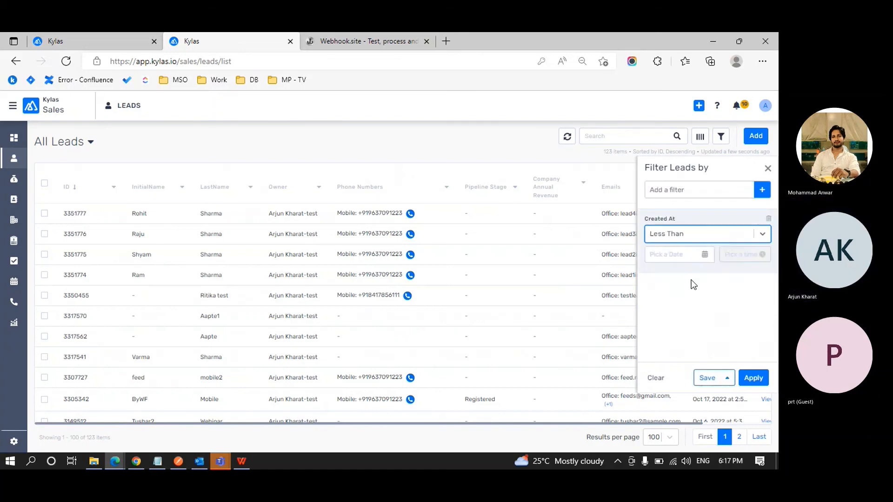
pyautogui.click(705, 255)
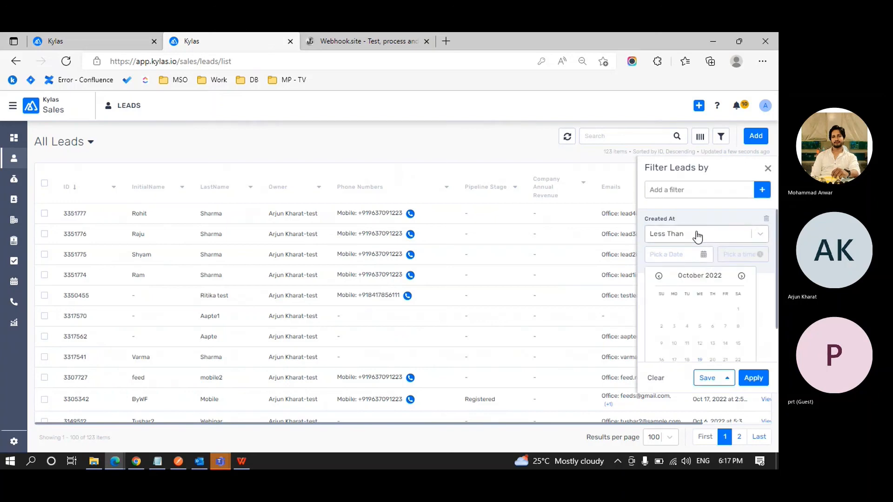
pyautogui.click(696, 236)
pyautogui.click(674, 328)
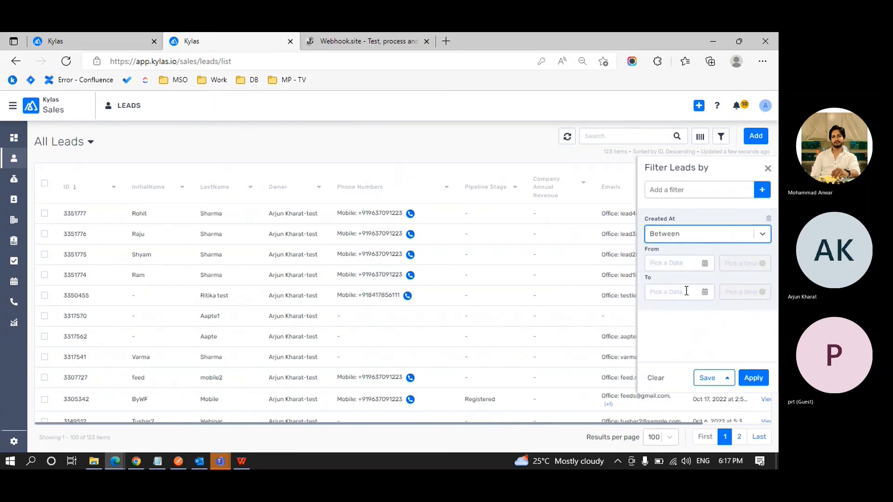
# Set From and To dates to Oct 19, 2022, with a From time of 6:00 pm.
pyautogui.click(704, 263)
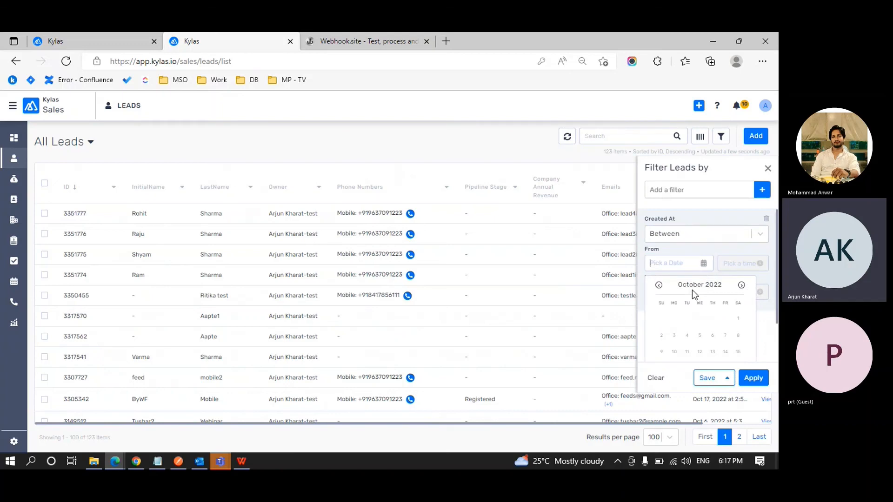
pyautogui.scroll(-1, 692, 289)
pyautogui.click(699, 324)
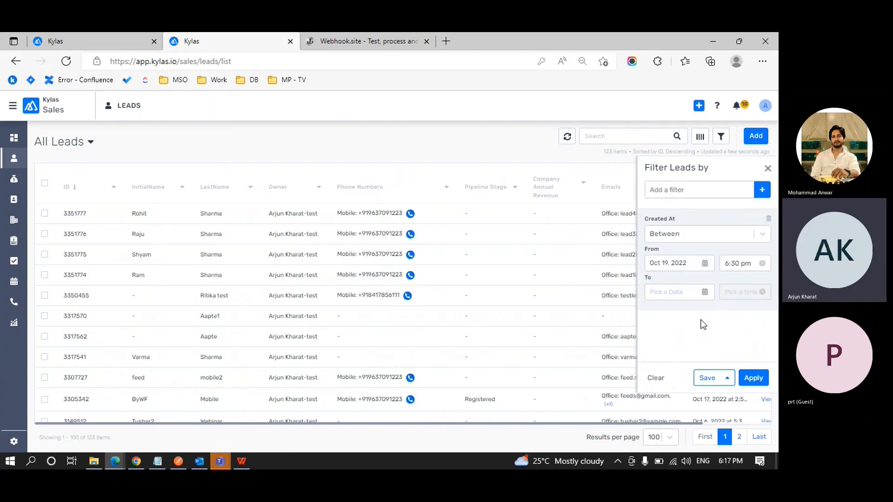
pyautogui.click(703, 295)
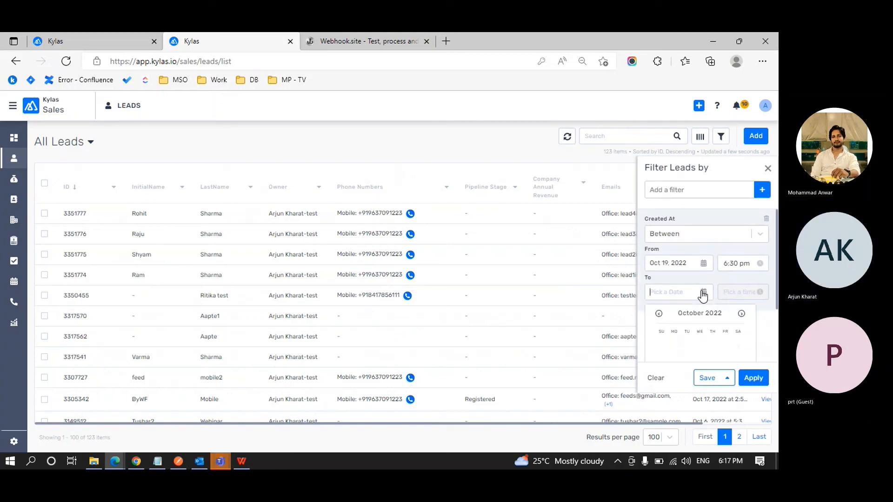
pyautogui.scroll(-2, 693, 336)
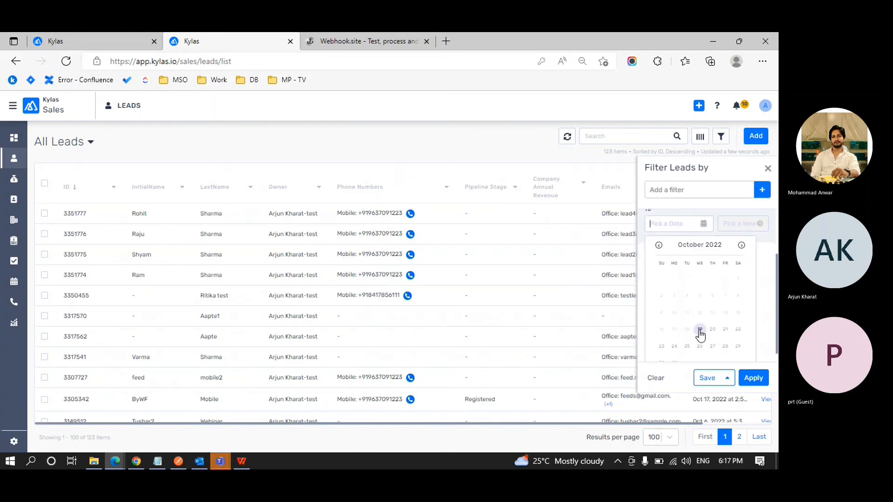
pyautogui.click(701, 328)
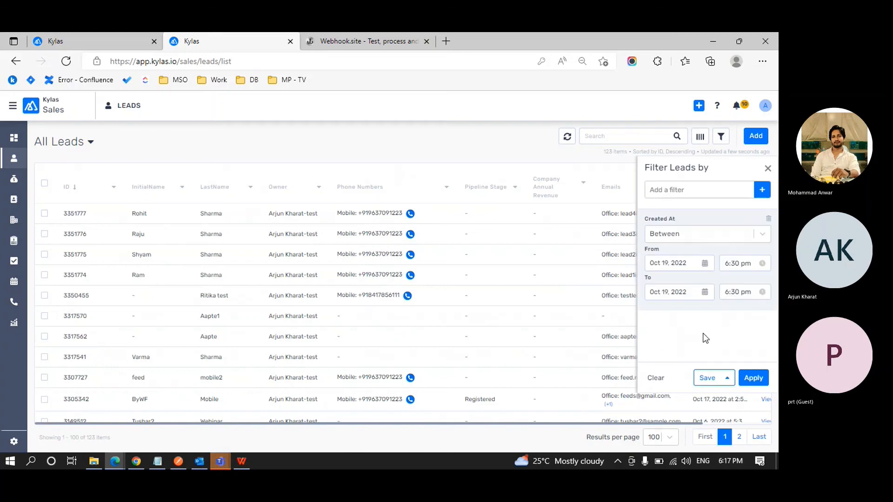
pyautogui.click(765, 264)
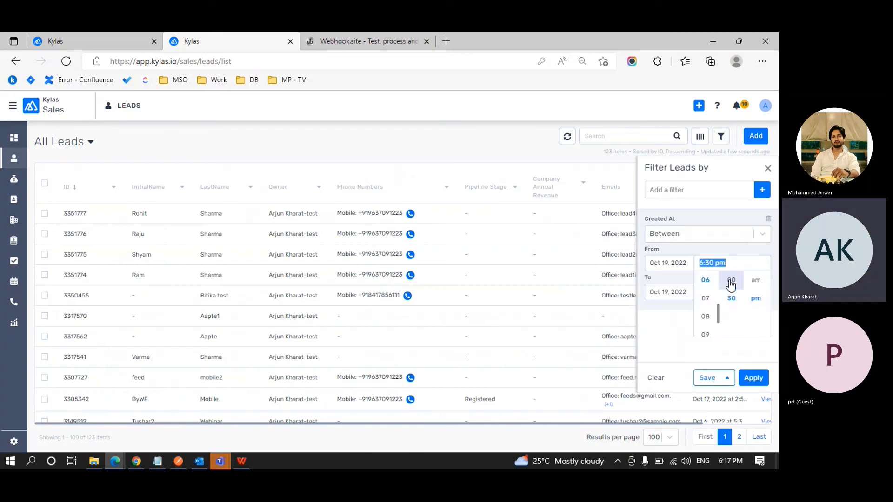
pyautogui.click(731, 281)
pyautogui.click(750, 378)
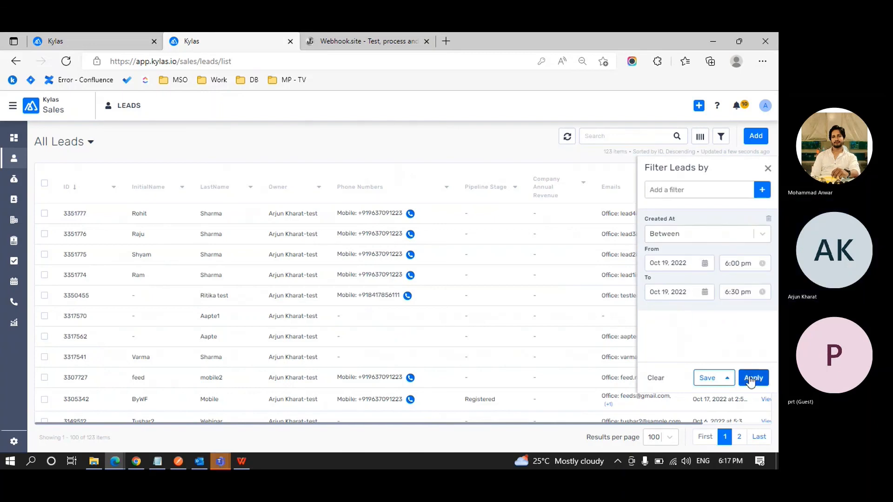
# Apply the Created At filter and review the 4 matching leads.
pyautogui.click(750, 377)
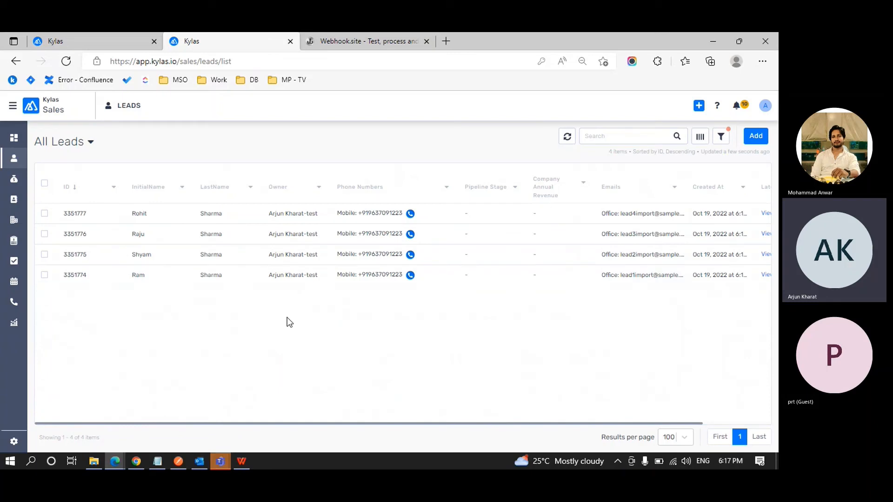
pyautogui.hscroll(3, 287, 317)
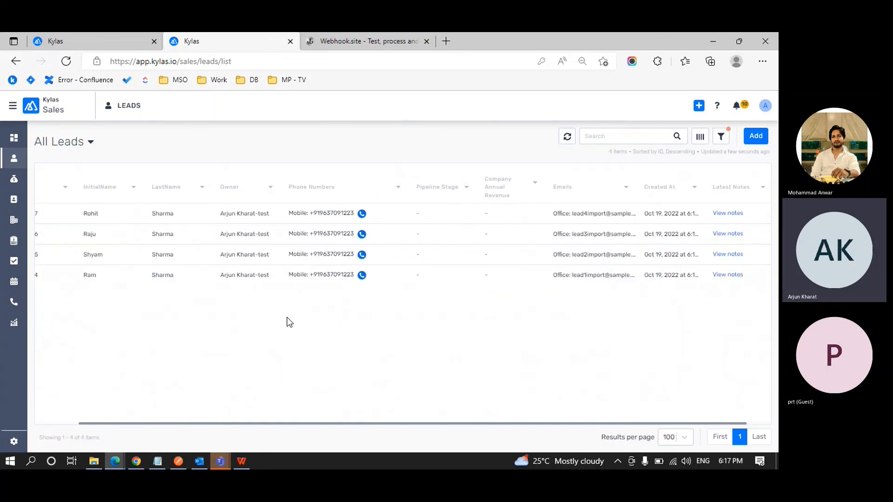
pyautogui.hscroll(-3, 286, 317)
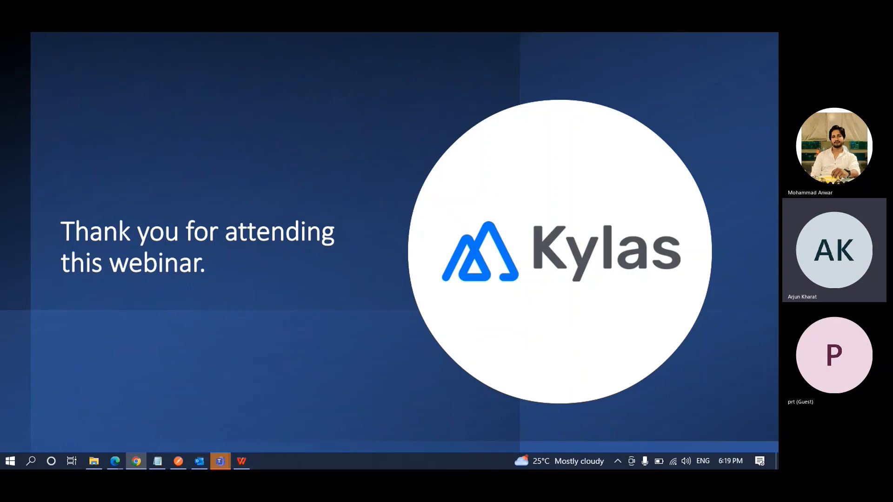
# Exit the slideshow and switch to the kylas.io website tab.
pyautogui.press('Escape')
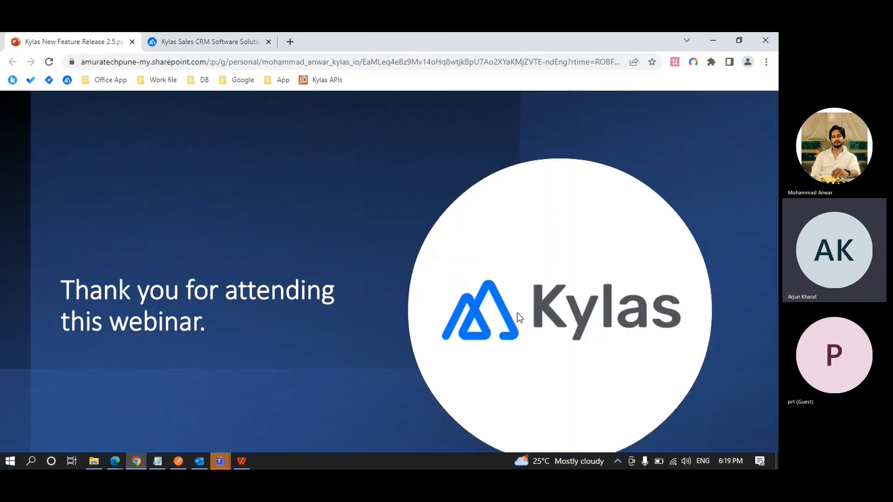
pyautogui.hotkey('ctrl', 'Tab')
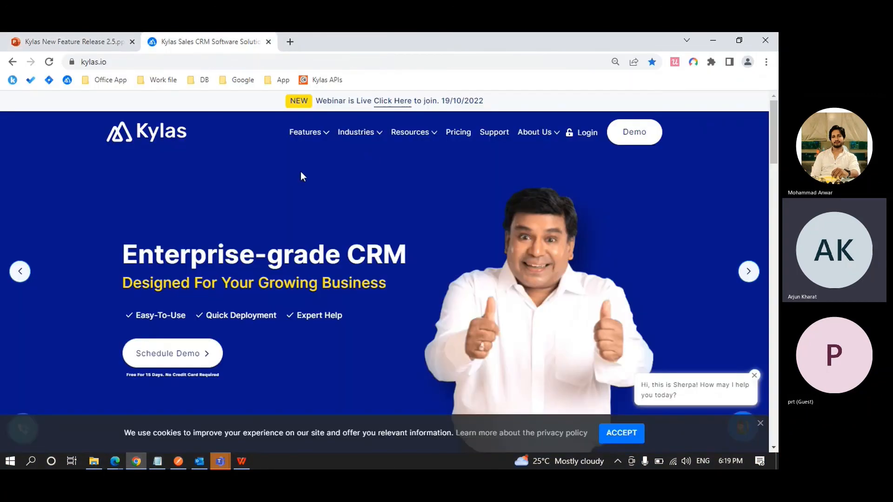